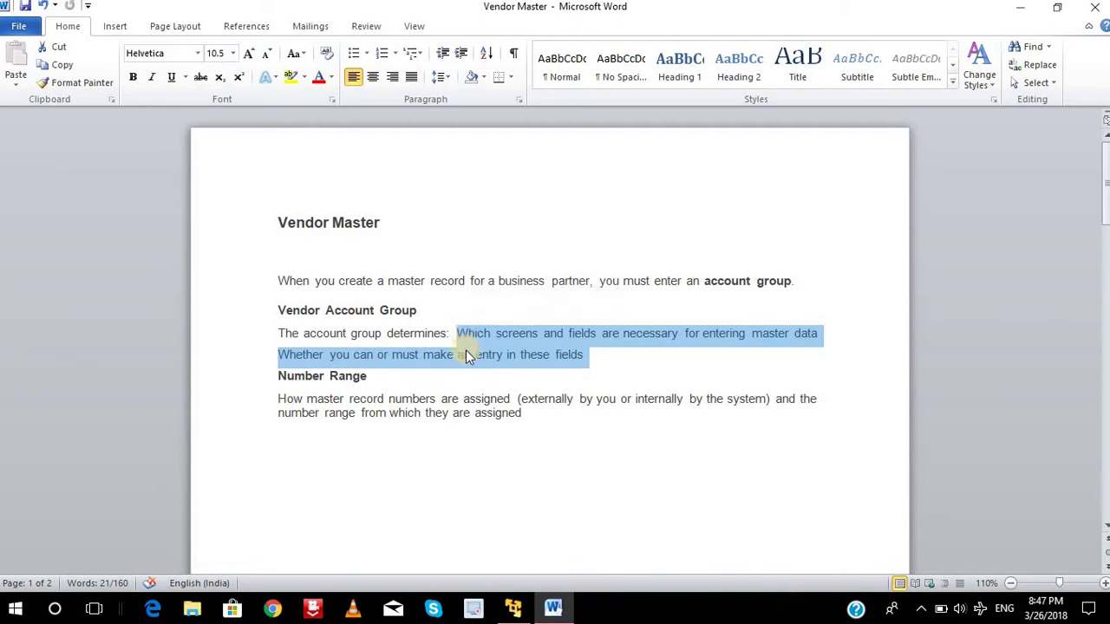
# - Switch to SAP, view the vendor account groups overview via transaction OMSG, and return to SAP Easy Access
pyautogui.click(512, 609)
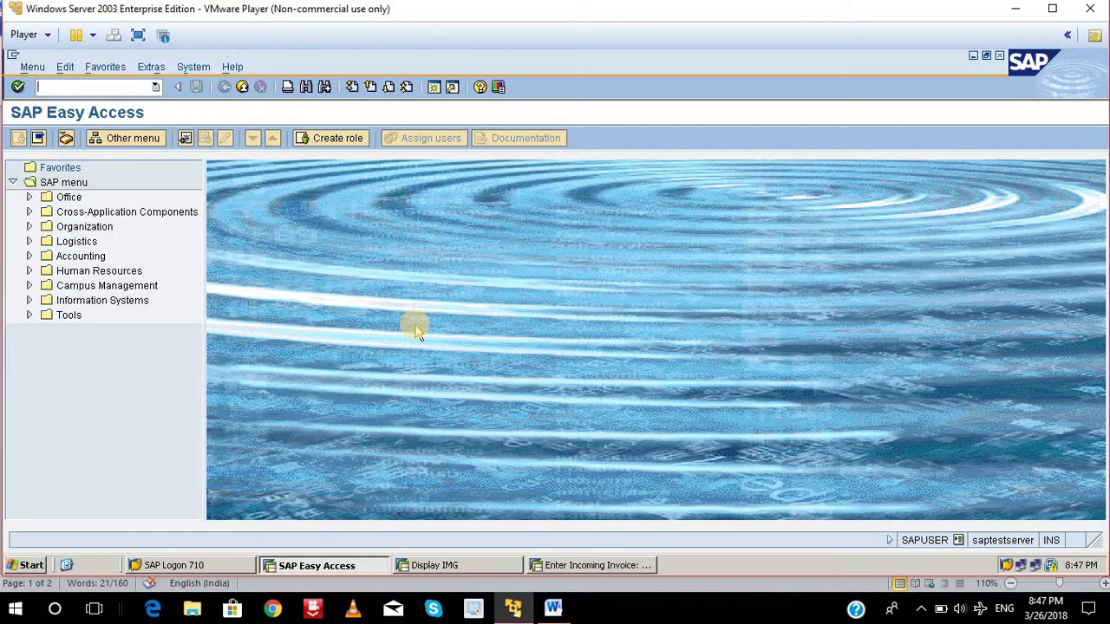
pyautogui.write('omsg')
pyautogui.press('Return')
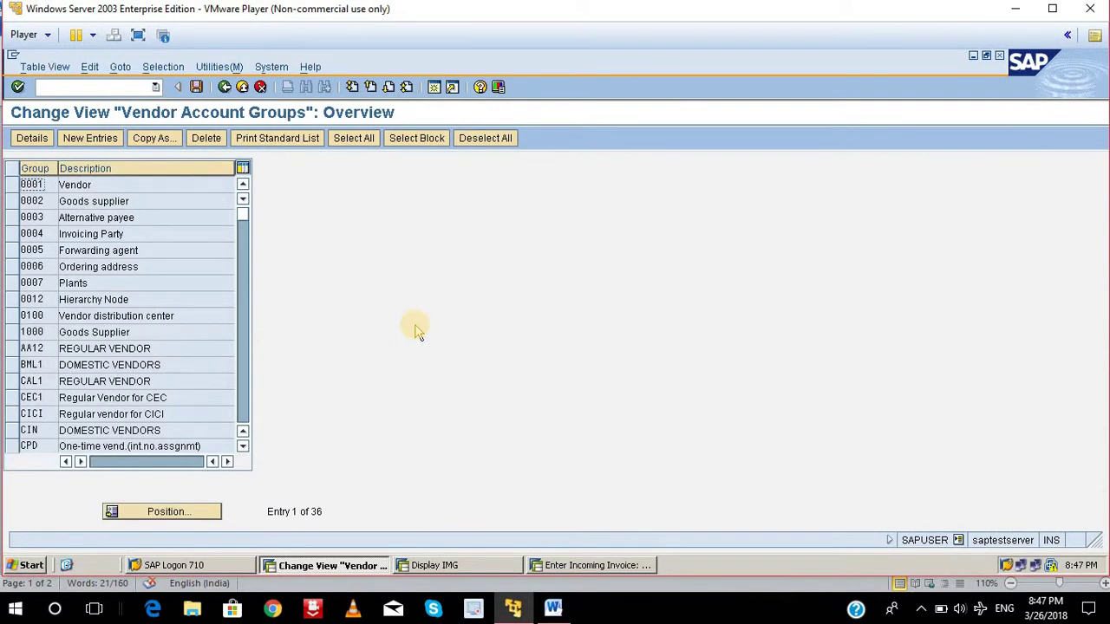
pyautogui.press('F3')
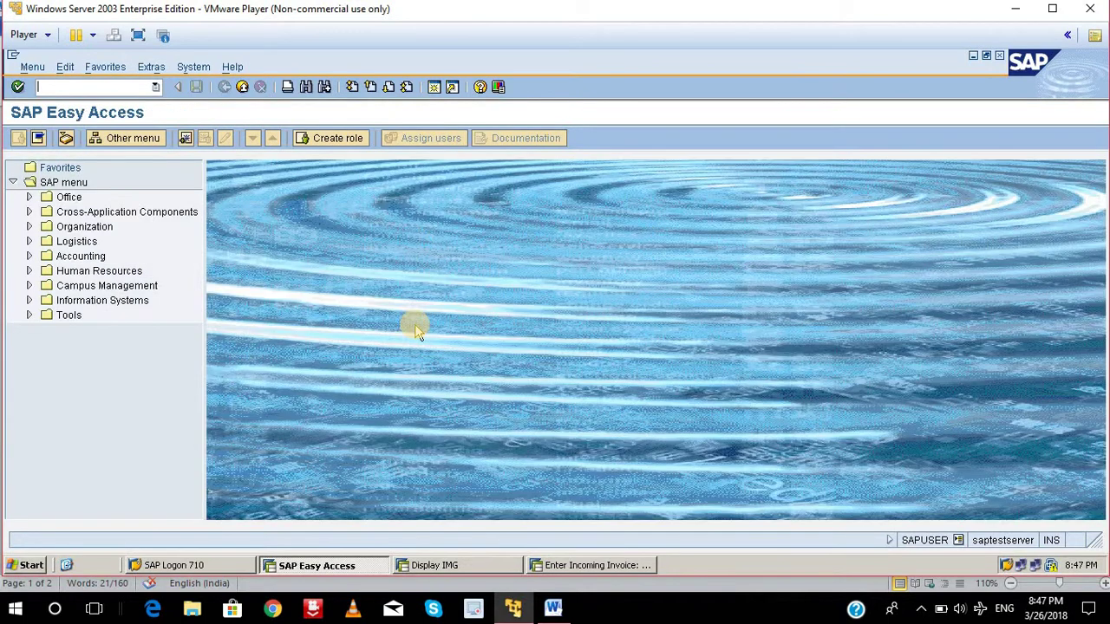
# - Run transaction SPRO and display the SAP Reference IMG
pyautogui.write('spro')
pyautogui.press('Return')
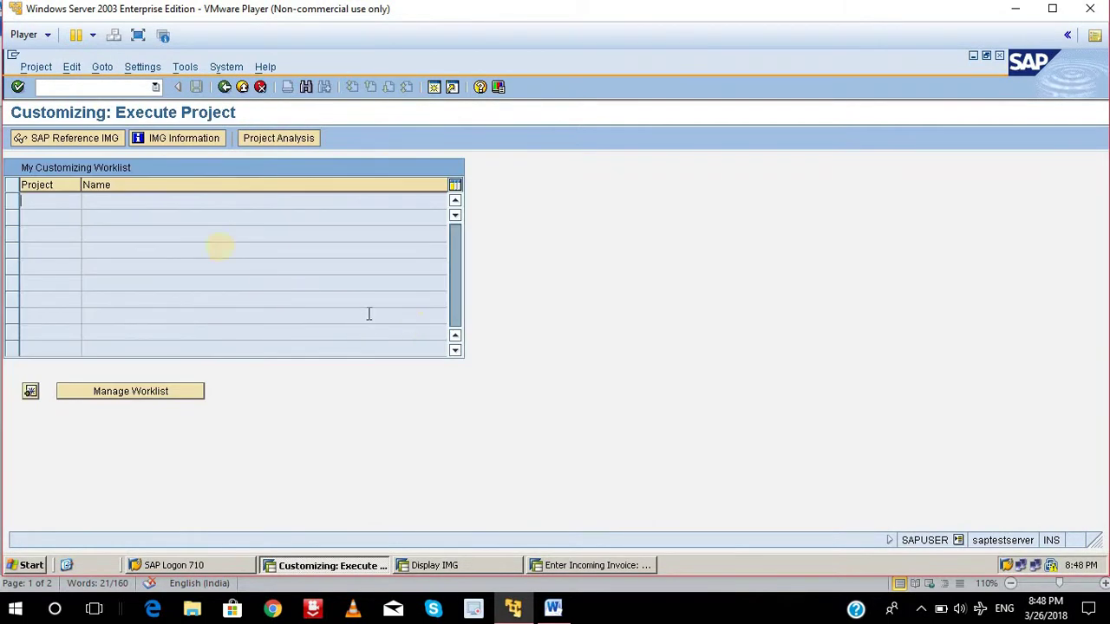
pyautogui.click(105, 137)
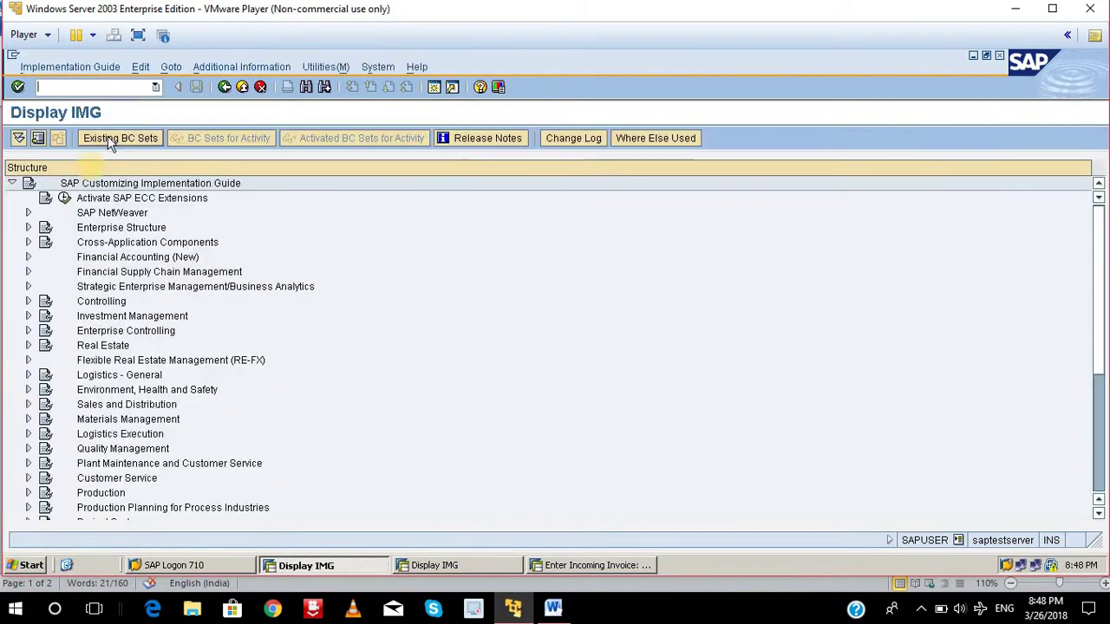
# - Expand the IMG structure through Logistics - General, Business Partner and Vendors down to the Control activities
pyautogui.click(67, 375)
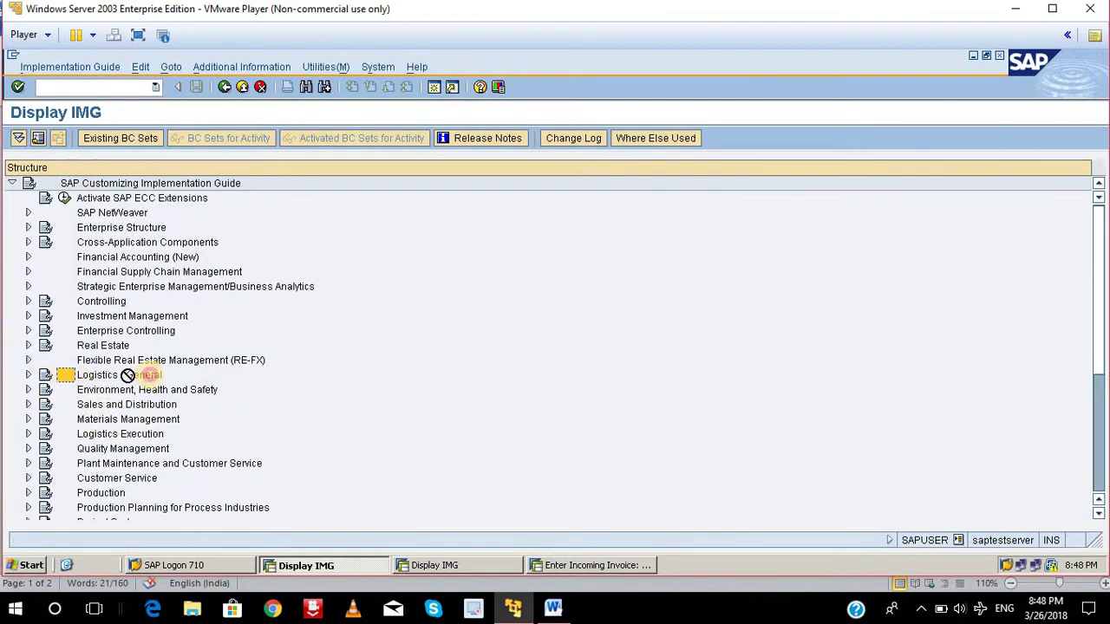
pyautogui.click(27, 374)
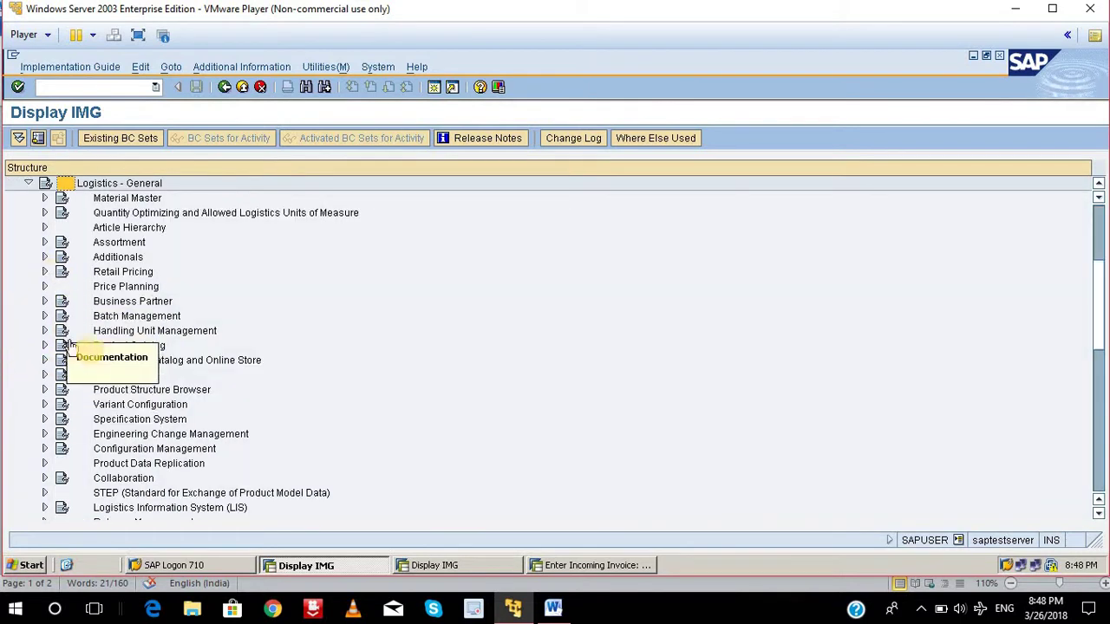
pyautogui.click(45, 301)
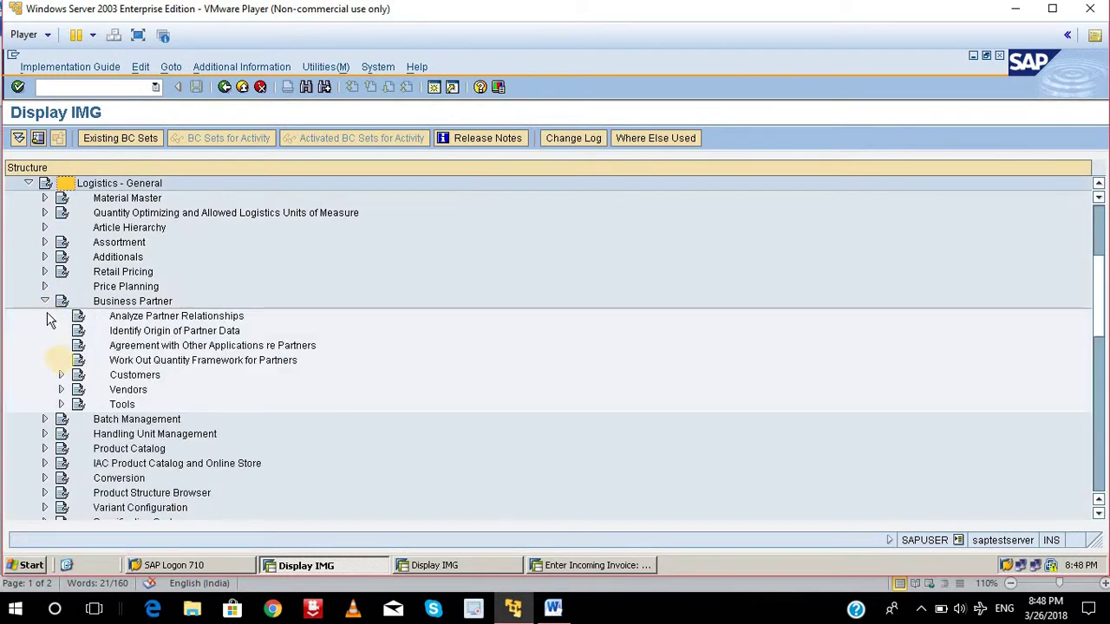
pyautogui.click(61, 390)
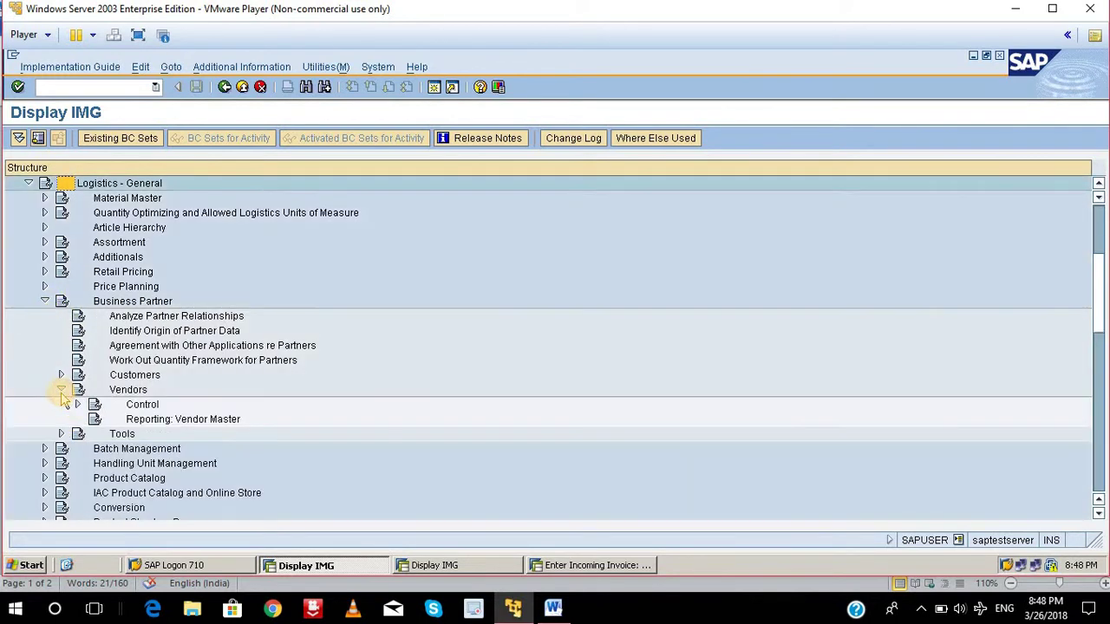
pyautogui.click(77, 404)
pyautogui.scroll(-1, 151, 367)
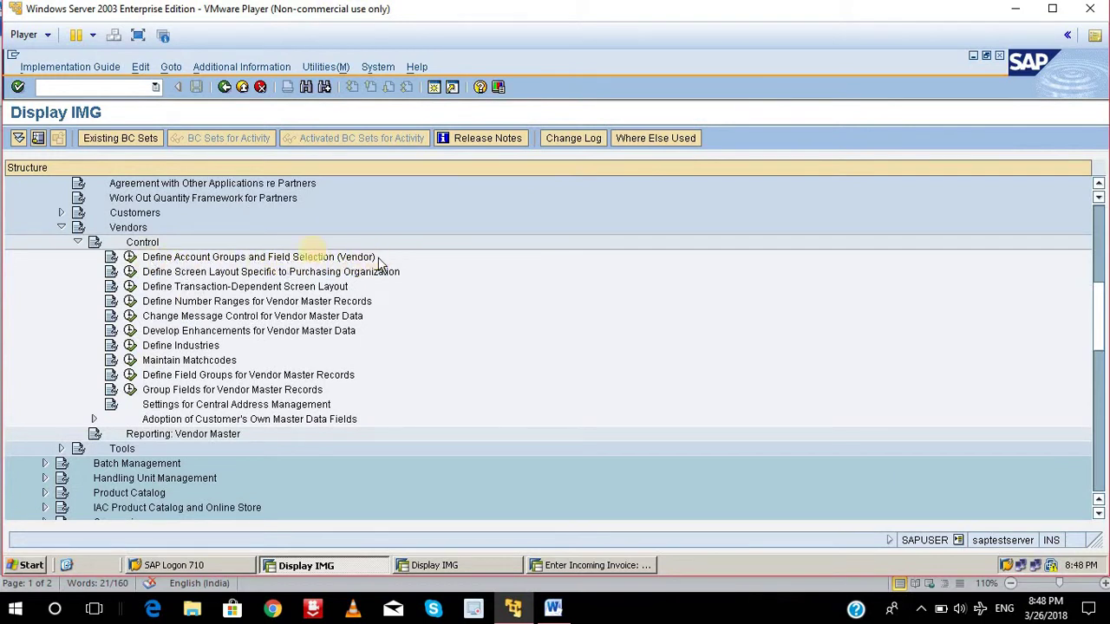
# - Show the keys of the IMG activities as additional information beside the structure
pyautogui.click(216, 70)
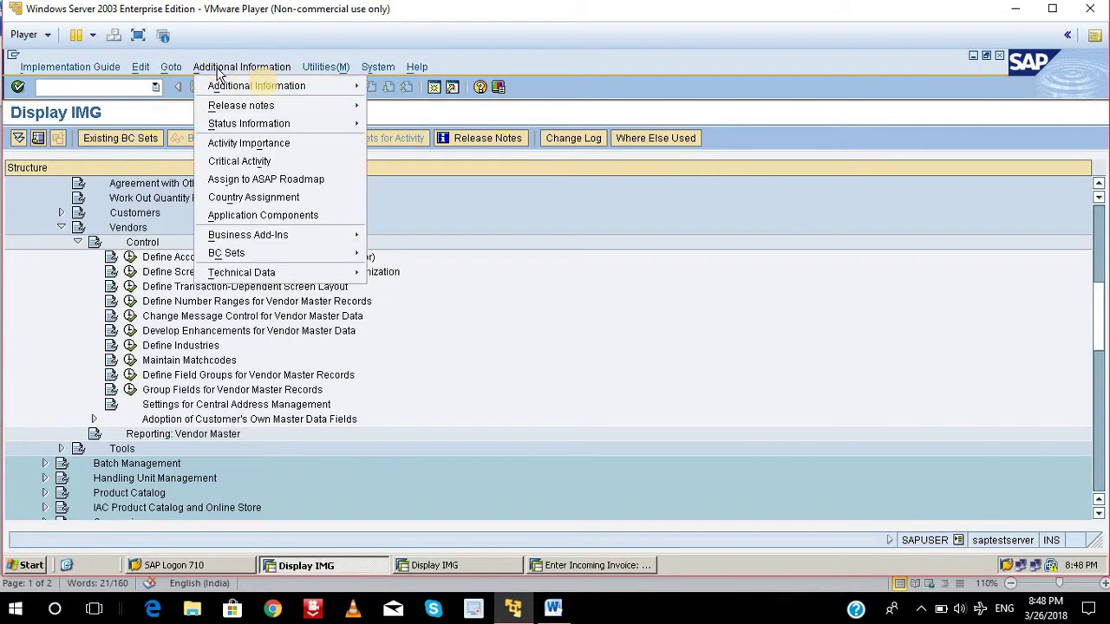
pyautogui.moveTo(294, 82)
pyautogui.moveTo(481, 104)
pyautogui.click(532, 104)
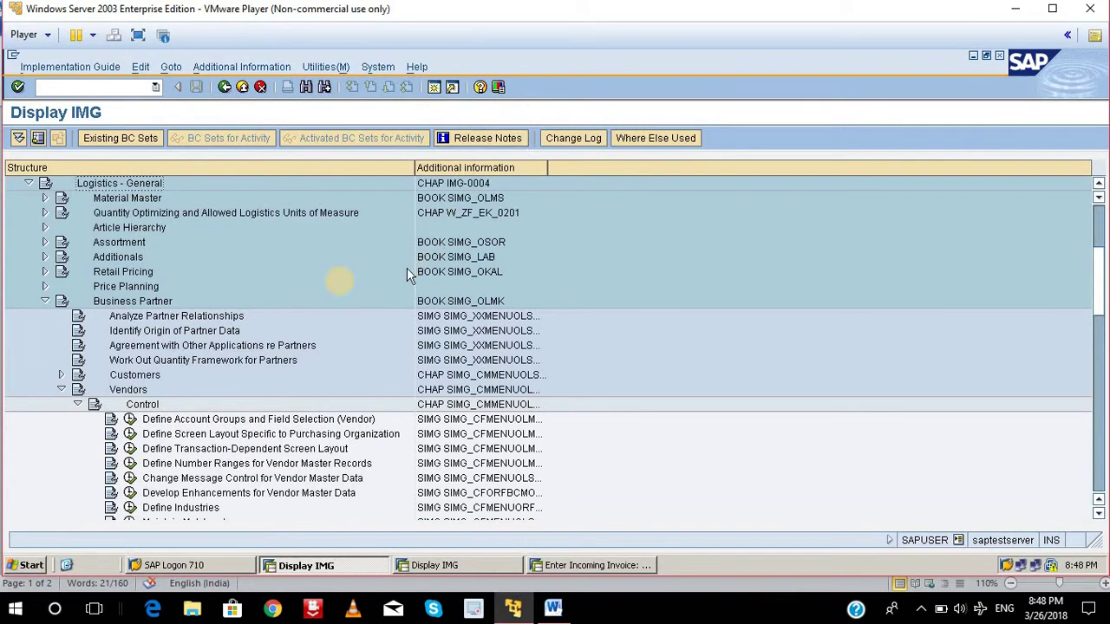
pyautogui.click(209, 70)
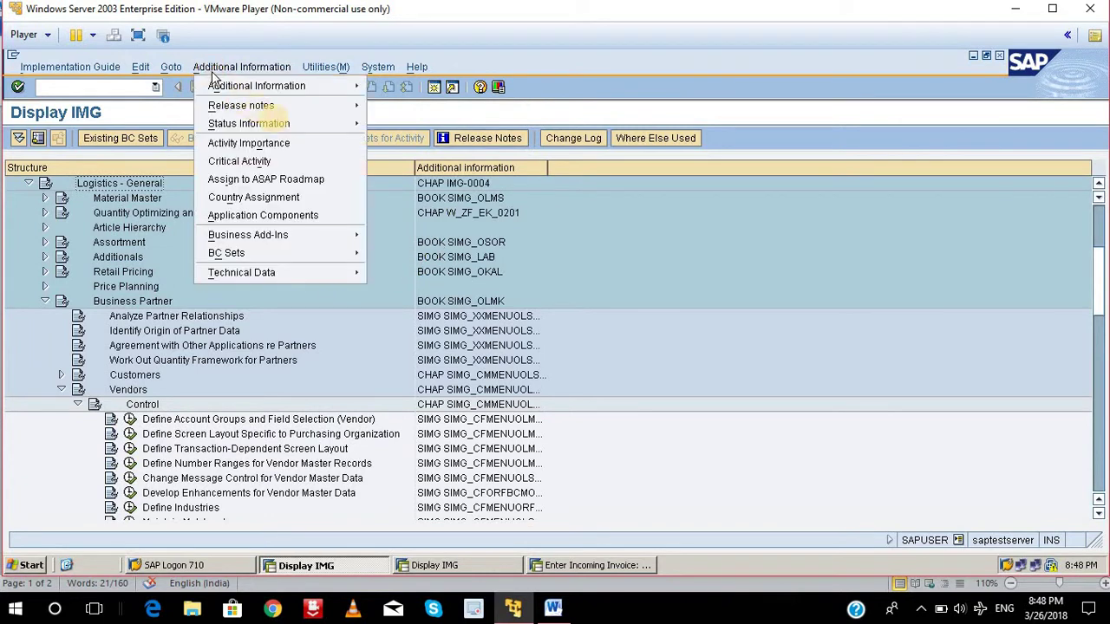
pyautogui.moveTo(320, 86)
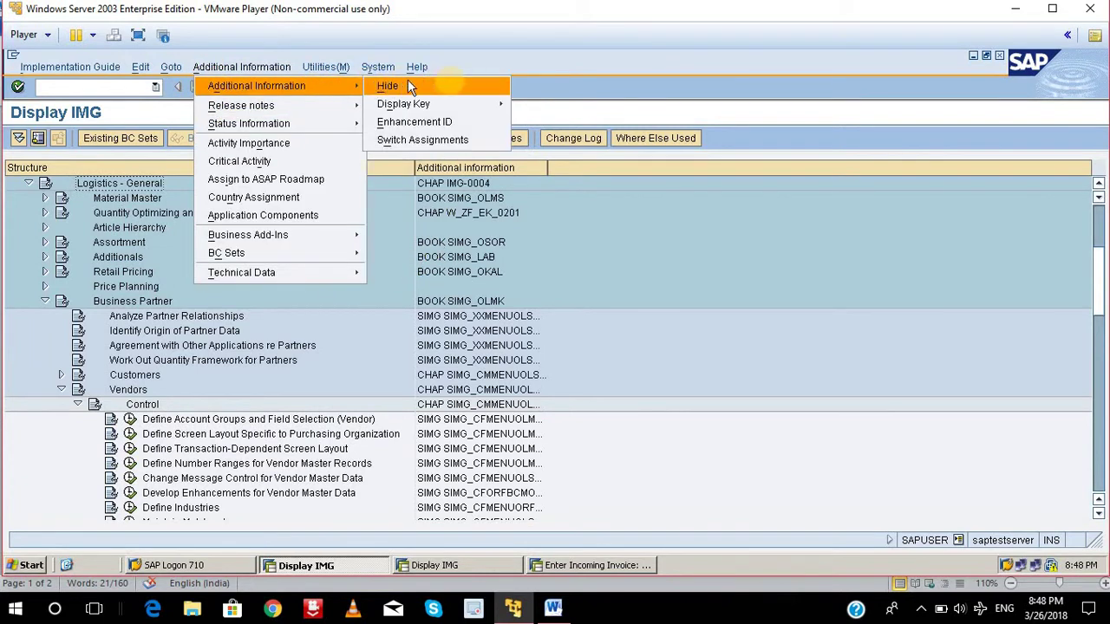
pyautogui.moveTo(481, 104)
pyautogui.click(543, 122)
# - Execute Define Account Groups and Field Selection (Vendor) and look through the list of existing account groups
pyautogui.scroll(-2, 588, 455)
pyautogui.scroll(-3, 586, 451)
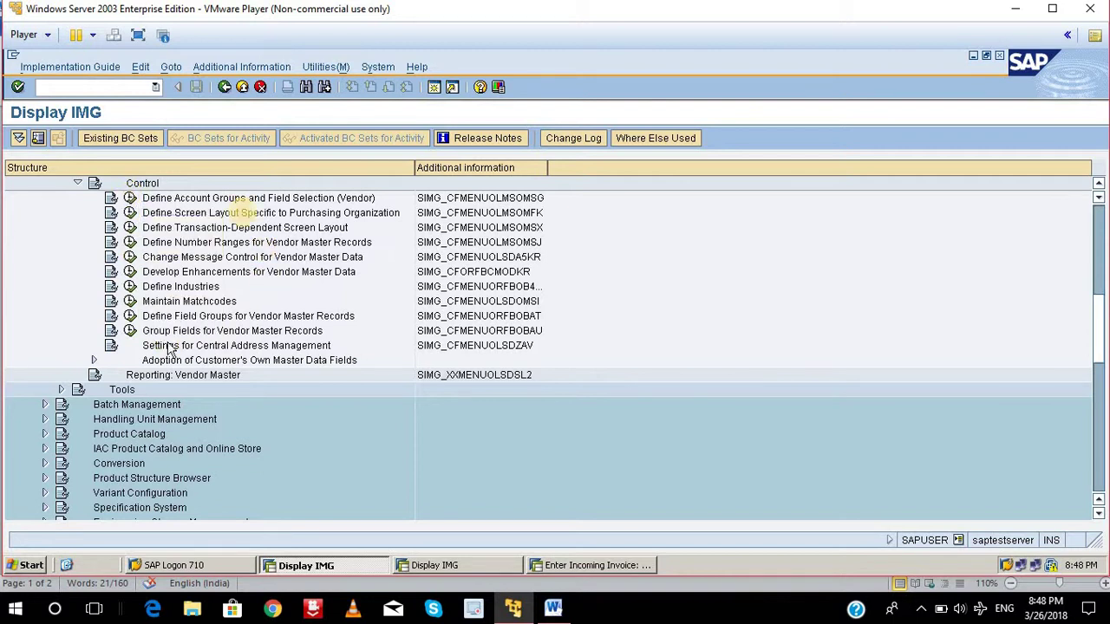
pyautogui.click(130, 198)
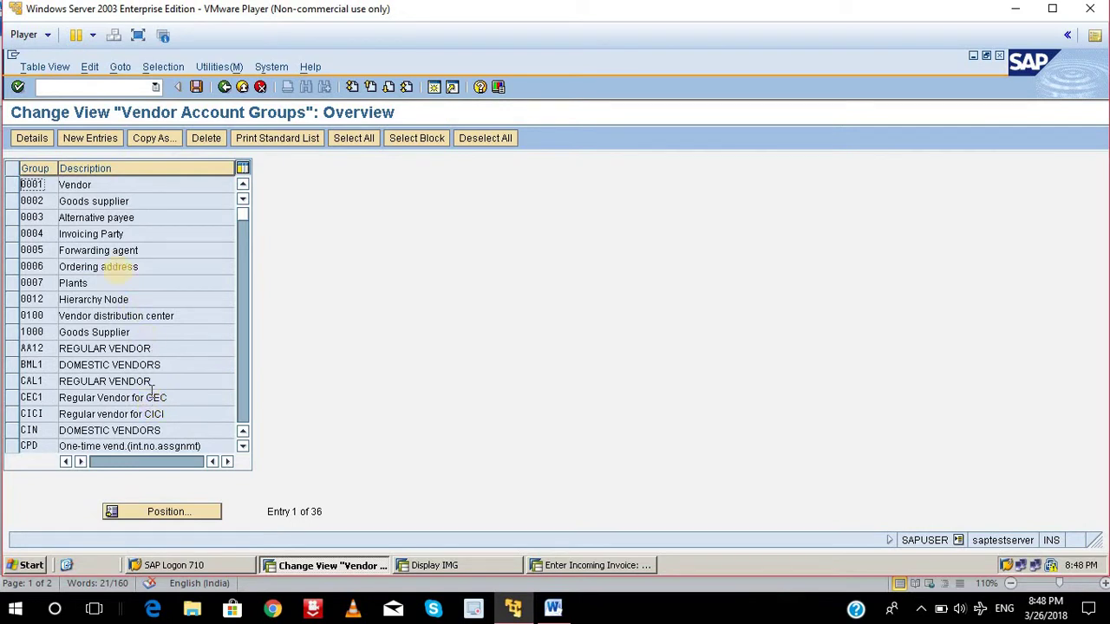
pyautogui.scroll(-6, 110, 256)
pyautogui.scroll(-5, 109, 260)
pyautogui.scroll(11, 109, 260)
pyautogui.click(31, 185)
pyautogui.moveTo(59, 185); pyautogui.dragTo(93, 184)
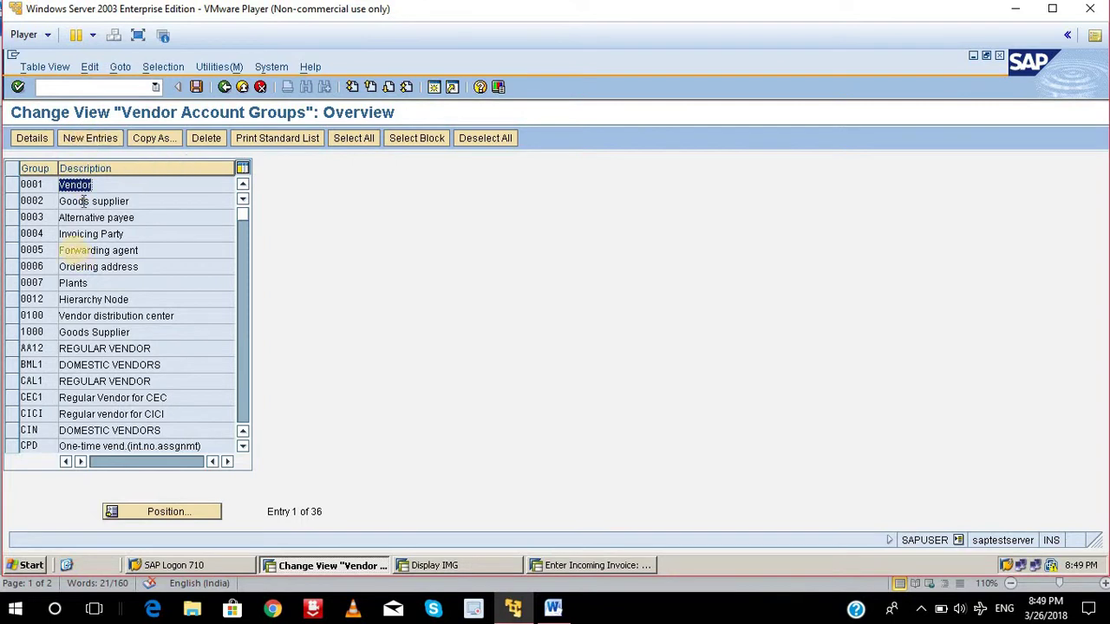
pyautogui.click(11, 184)
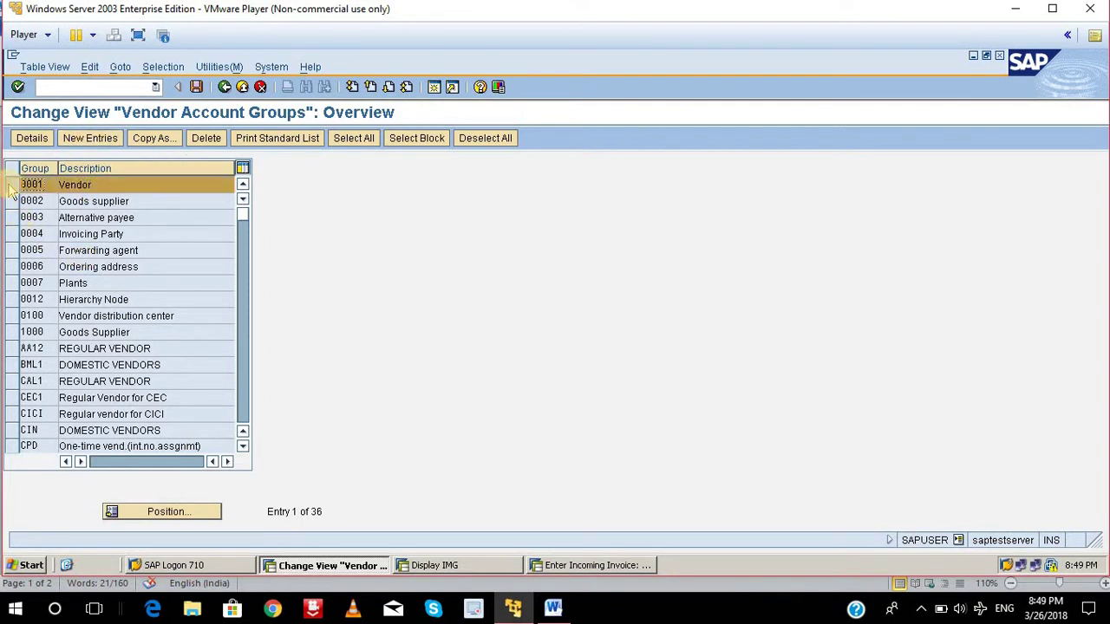
pyautogui.click(156, 141)
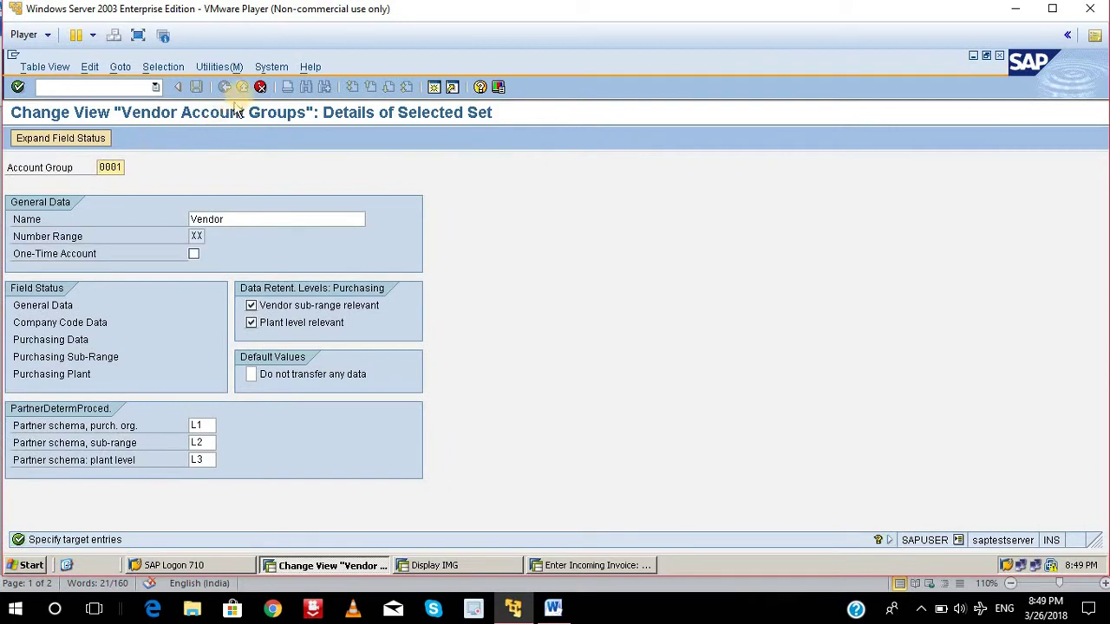
pyautogui.click(259, 87)
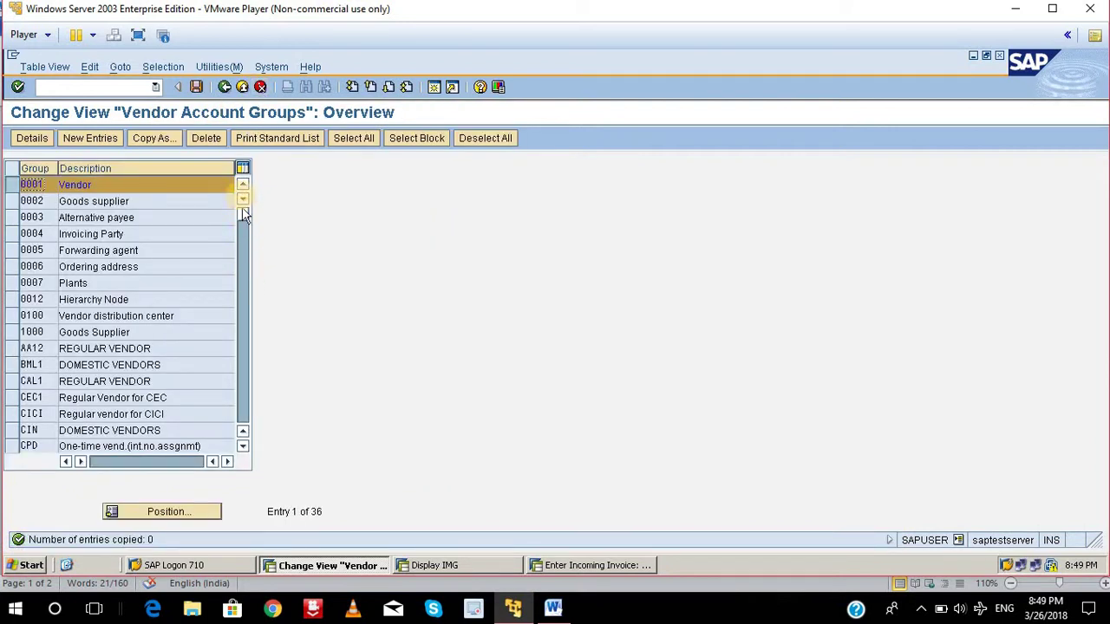
# - Start a new vendor account group entry with the key ZV02
pyautogui.scroll(-1, 233, 360)
pyautogui.scroll(-9, 232, 359)
pyautogui.scroll(4, 233, 360)
pyautogui.scroll(6, 232, 360)
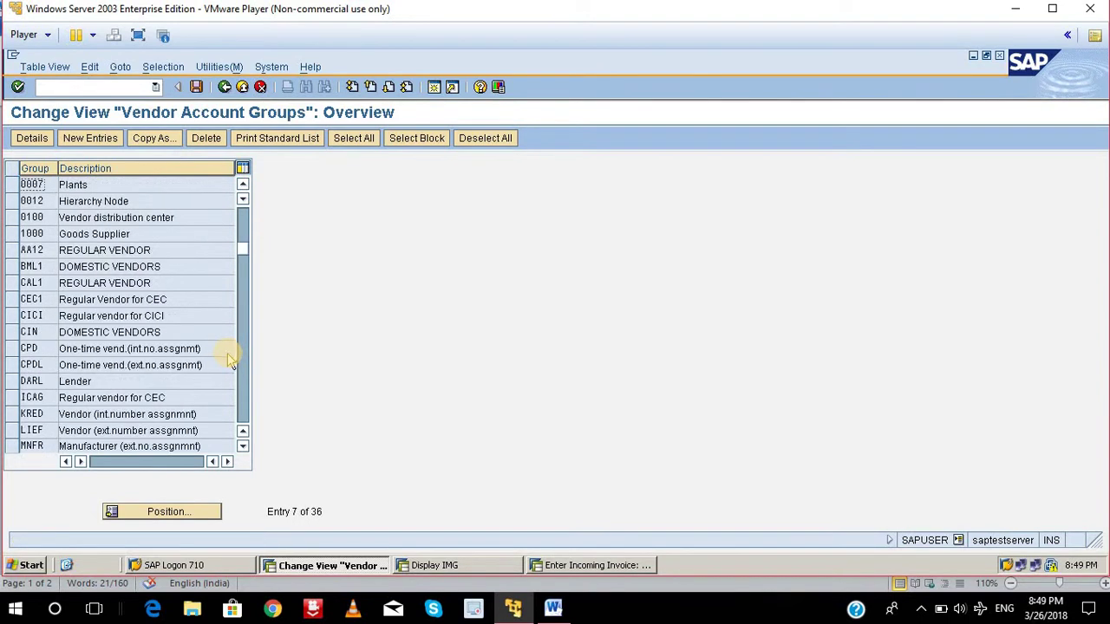
pyautogui.click(90, 139)
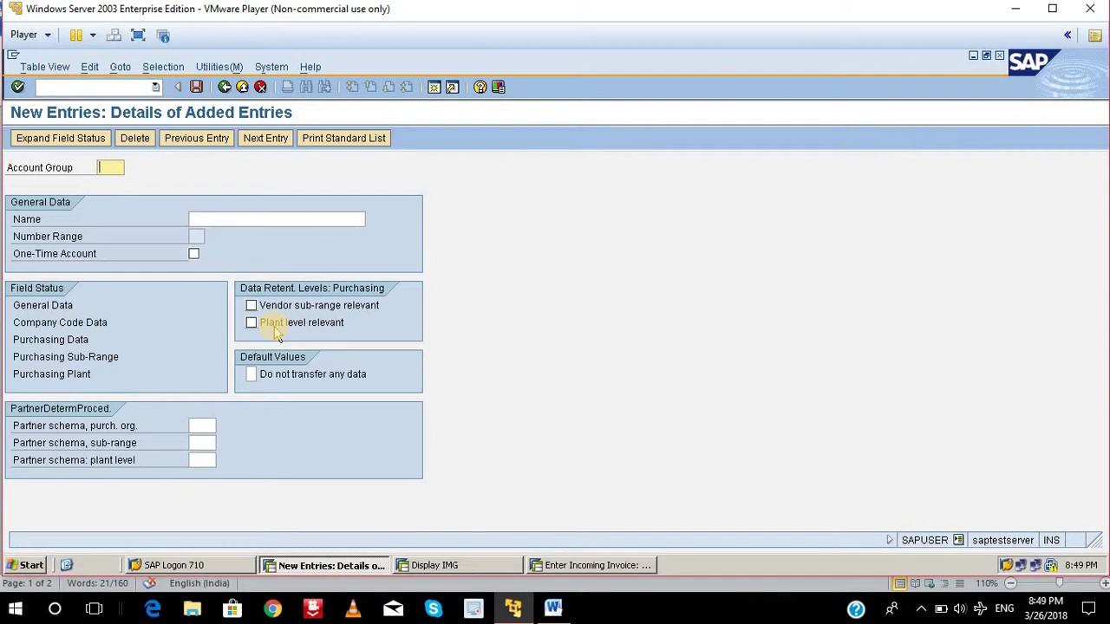
pyautogui.write('ZV02')
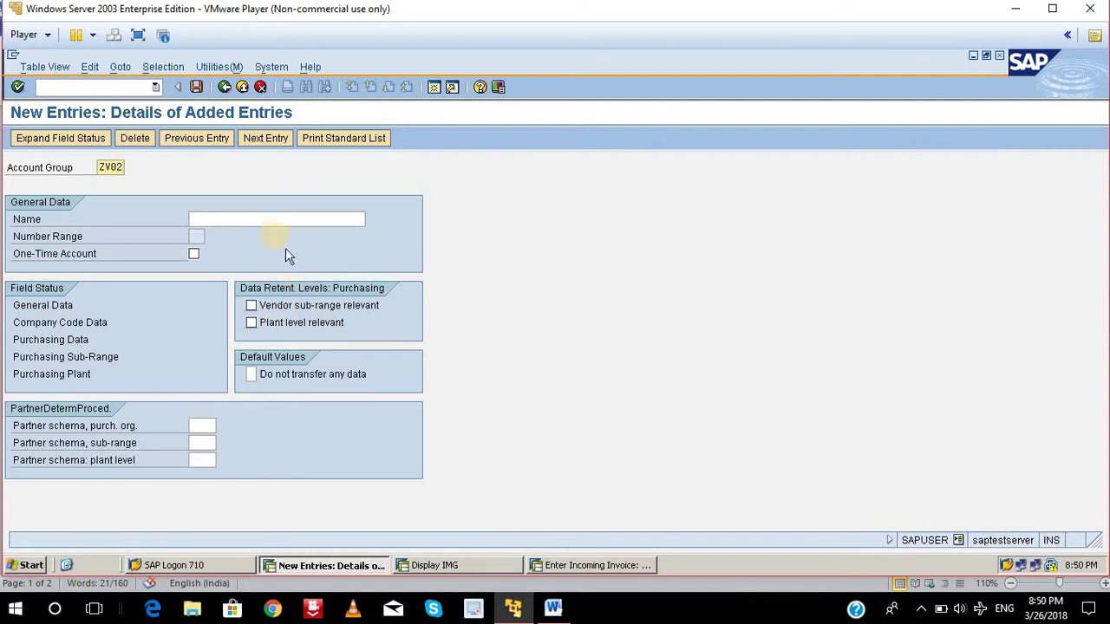
# - Enter "New Regular Vendor" as the name of account group ZV02
pyautogui.click(268, 223)
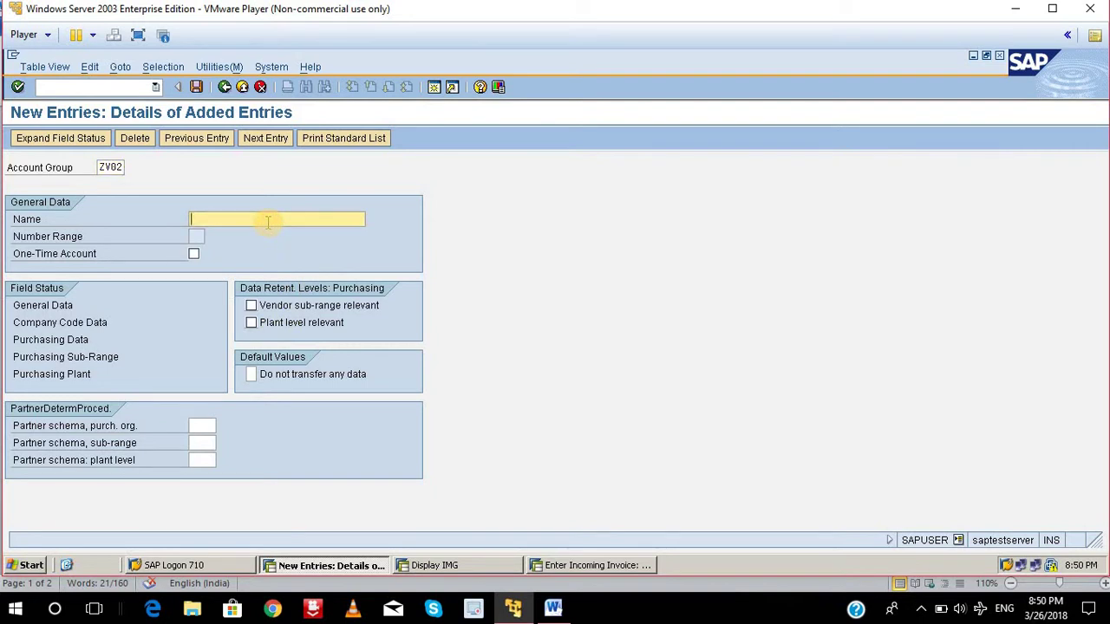
pyautogui.click(268, 223)
pyautogui.press('Down')
pyautogui.press('Return')
pyautogui.press('BackSpace')
pyautogui.press('BackSpace')
pyautogui.press('BackSpace')
pyautogui.press('BackSpace')
pyautogui.press('BackSpace')
pyautogui.press('BackSpace')
pyautogui.press('BackSpace')
pyautogui.press('BackSpace')
pyautogui.press('BackSpace')
pyautogui.press('BackSpace')
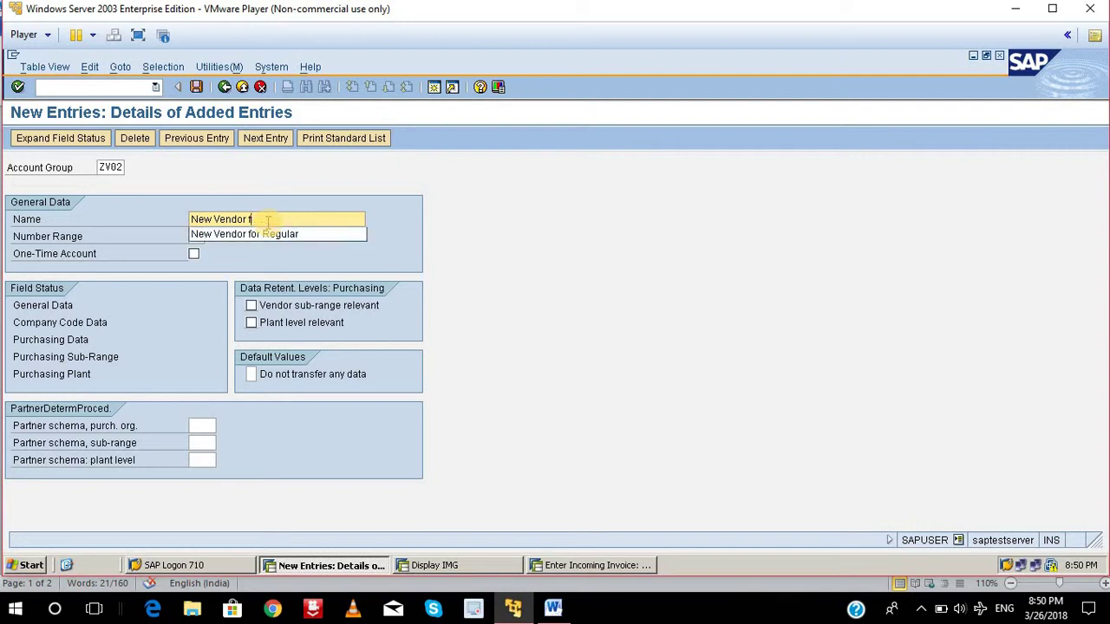
pyautogui.press('Left')
pyautogui.press('Left')
pyautogui.press('Left')
pyautogui.press('Left')
pyautogui.write('Regular')
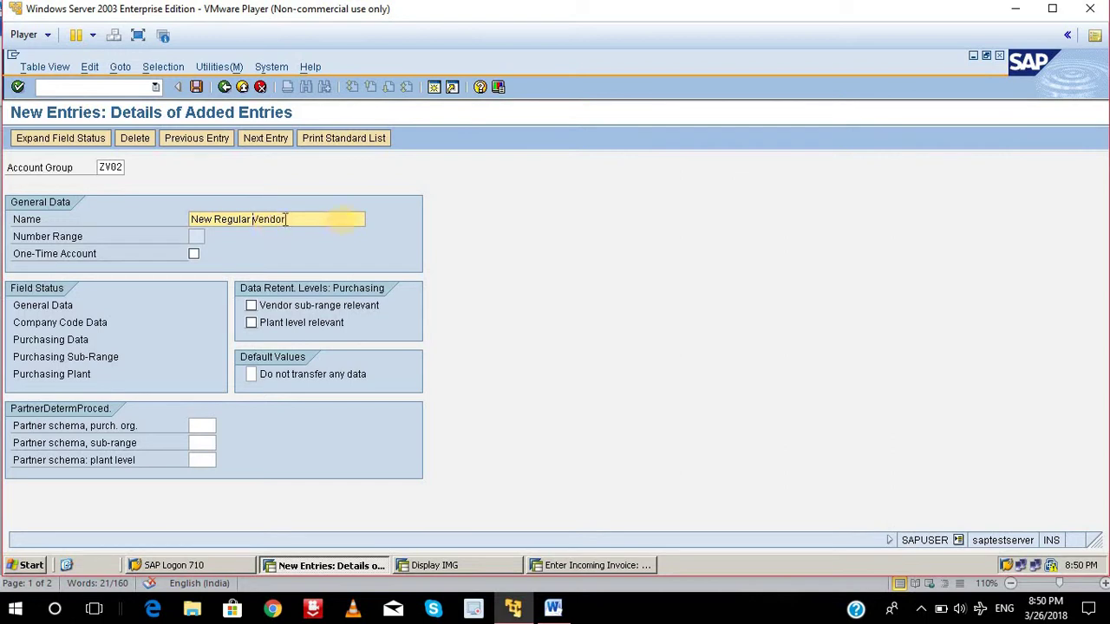
pyautogui.doubleClick(227, 221)
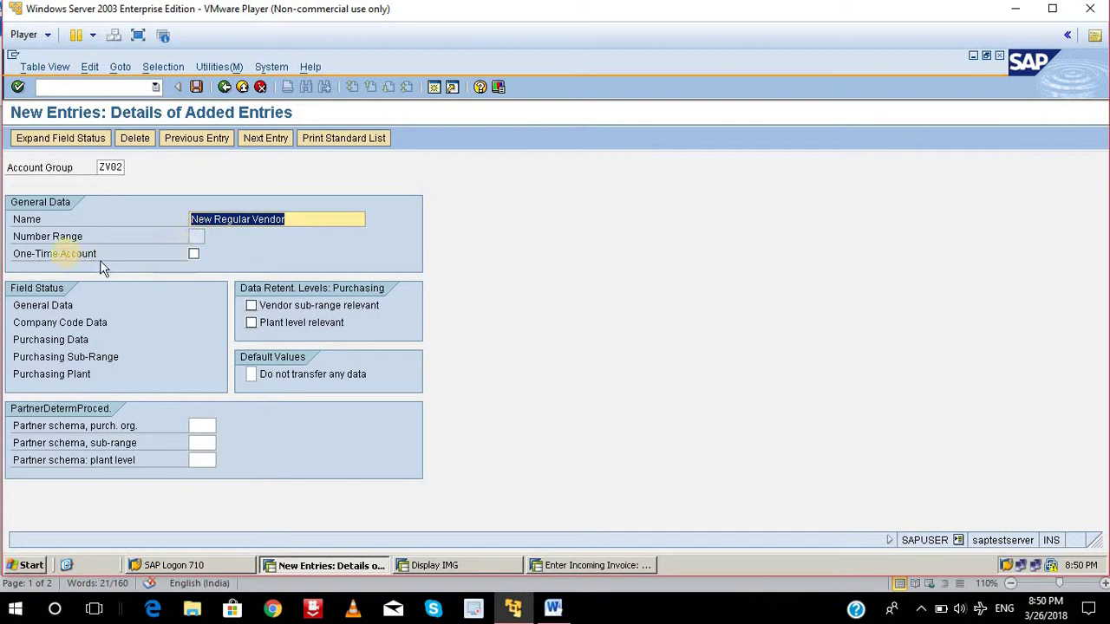
# - Examine the Number Range field in the general data of account group ZV02
pyautogui.click(63, 242)
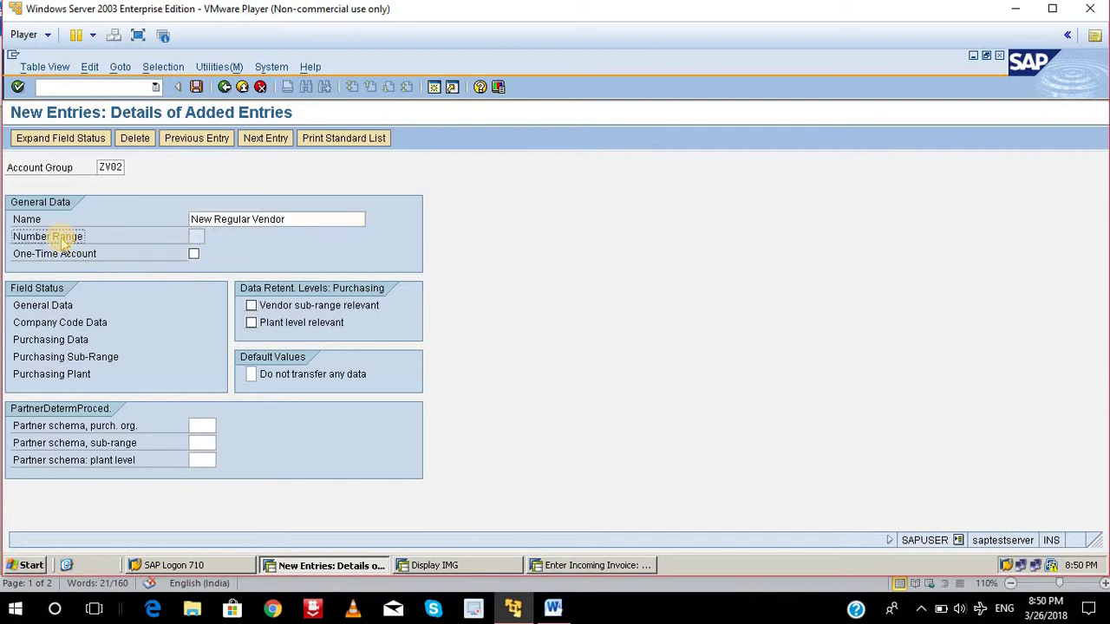
pyautogui.click(194, 236)
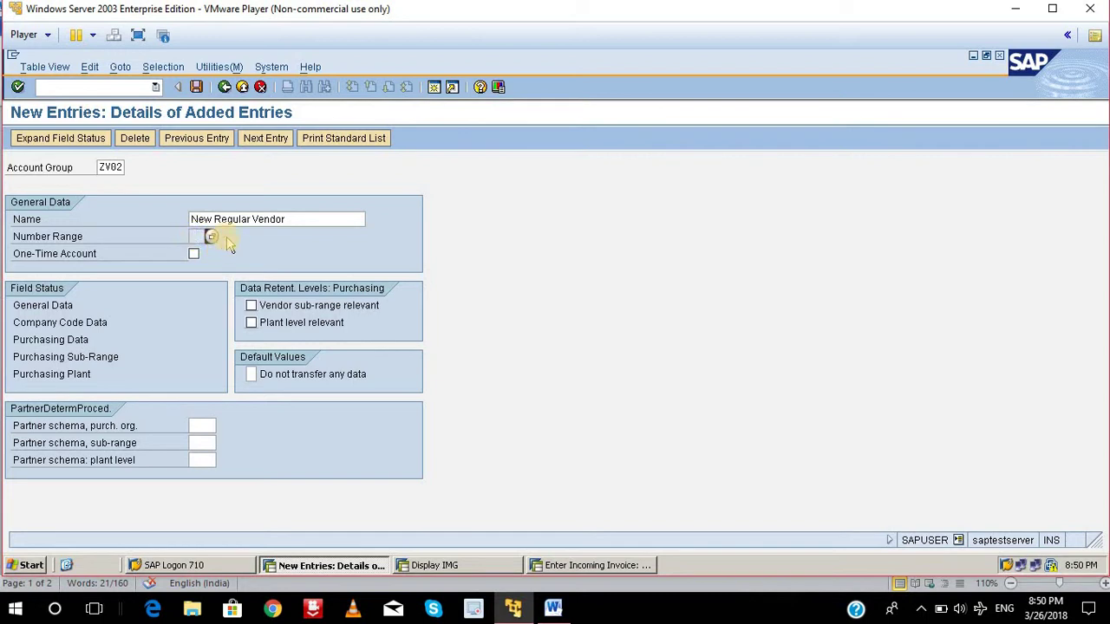
pyautogui.click(210, 236)
pyautogui.click(210, 236)
pyautogui.click(194, 255)
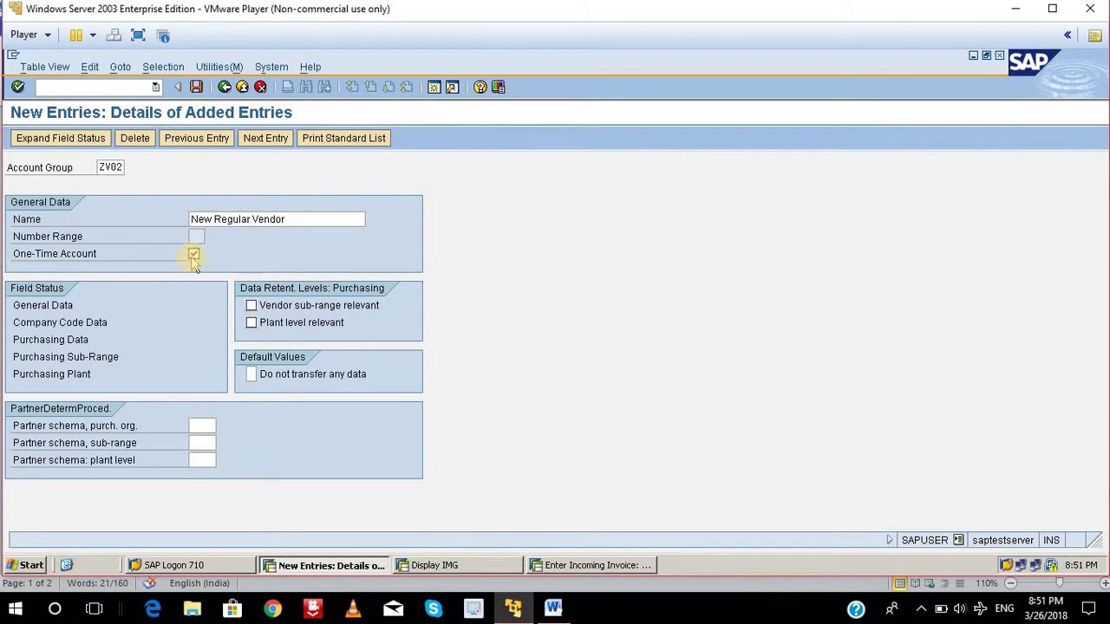
pyautogui.click(193, 259)
pyautogui.click(193, 257)
pyautogui.click(99, 168)
pyautogui.moveTo(98, 168); pyautogui.dragTo(124, 176)
pyautogui.click(194, 254)
# - Open the Address group within the General Data field status of ZV02 and review its name fields
pyautogui.click(58, 359)
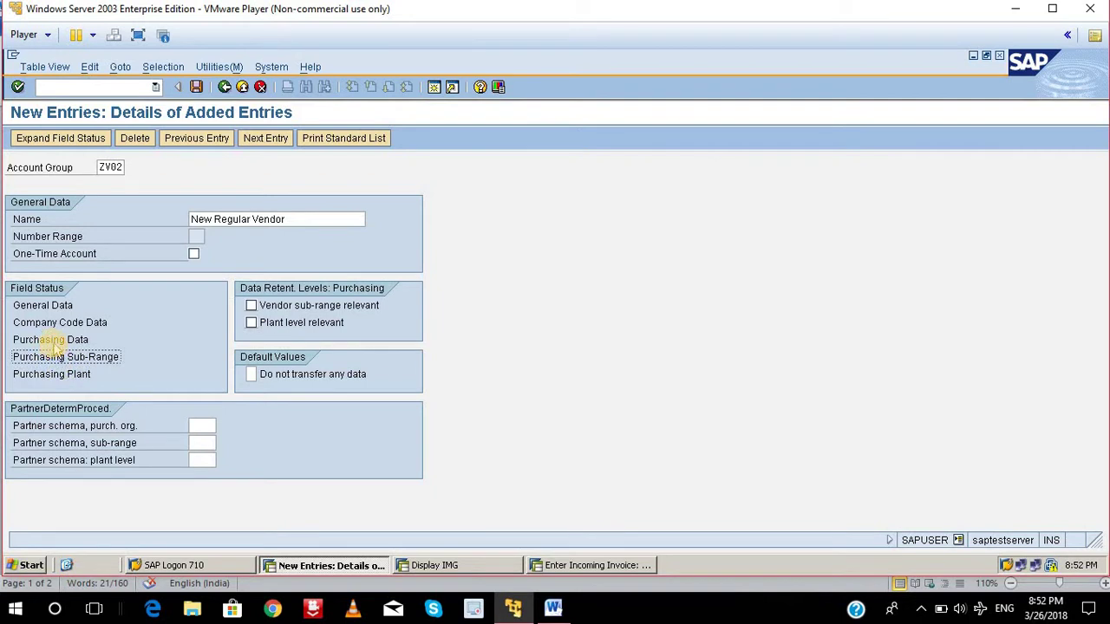
pyautogui.doubleClick(36, 307)
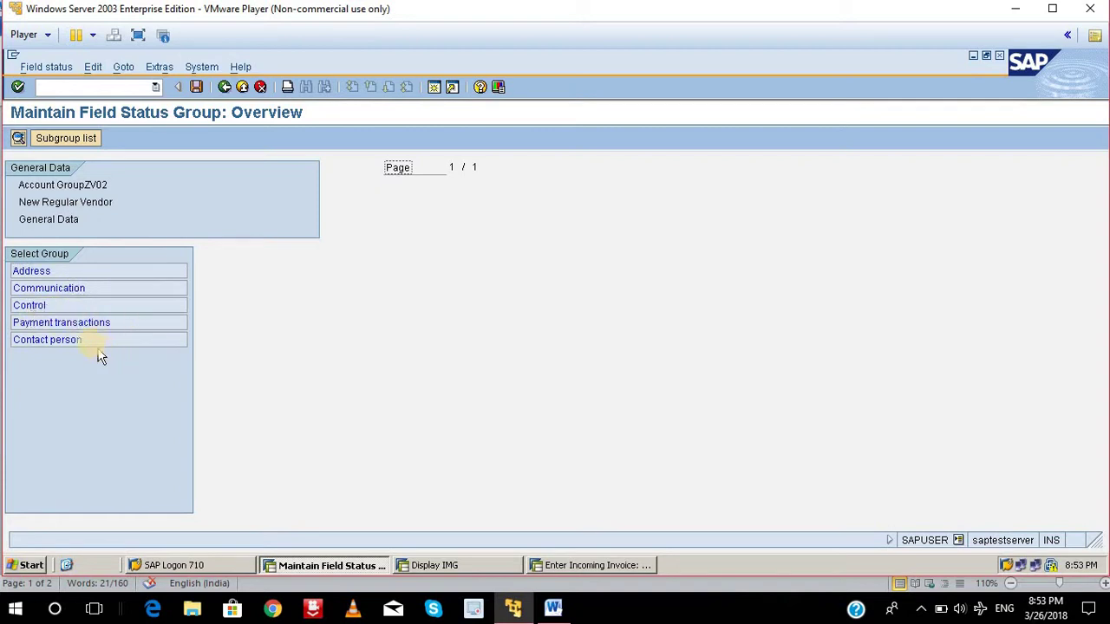
pyautogui.doubleClick(26, 271)
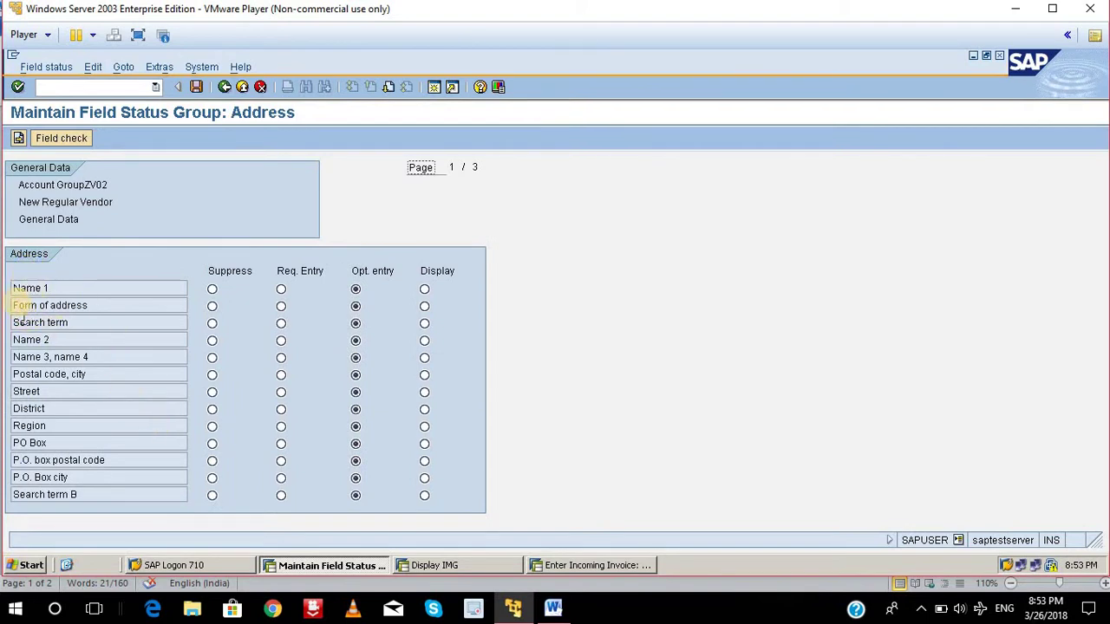
pyautogui.moveTo(62, 289); pyautogui.dragTo(11, 340)
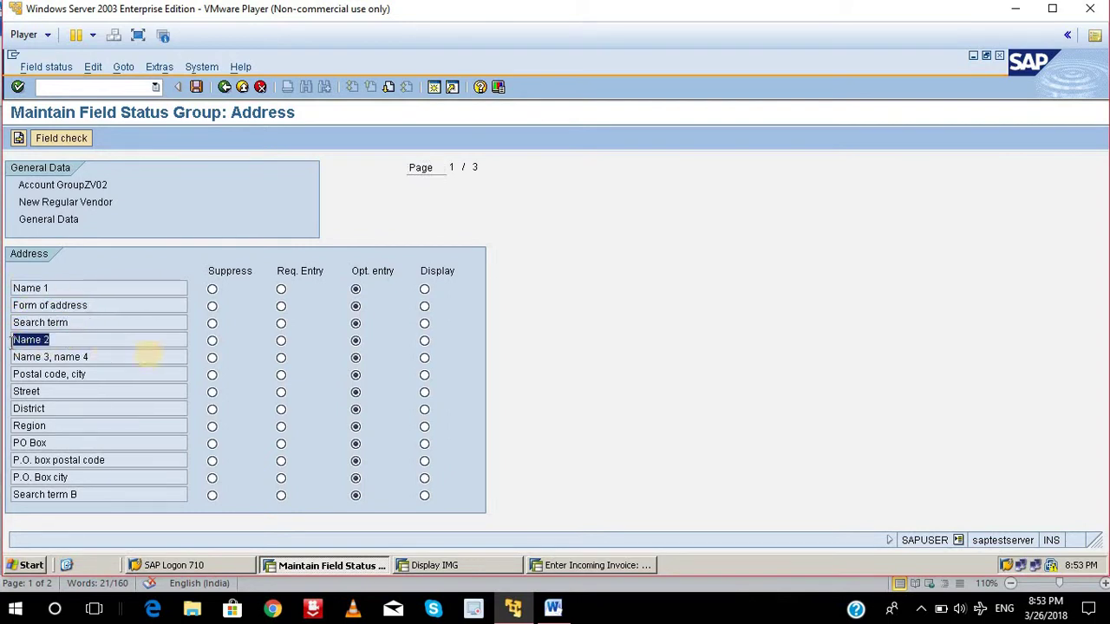
pyautogui.moveTo(90, 358); pyautogui.dragTo(44, 358)
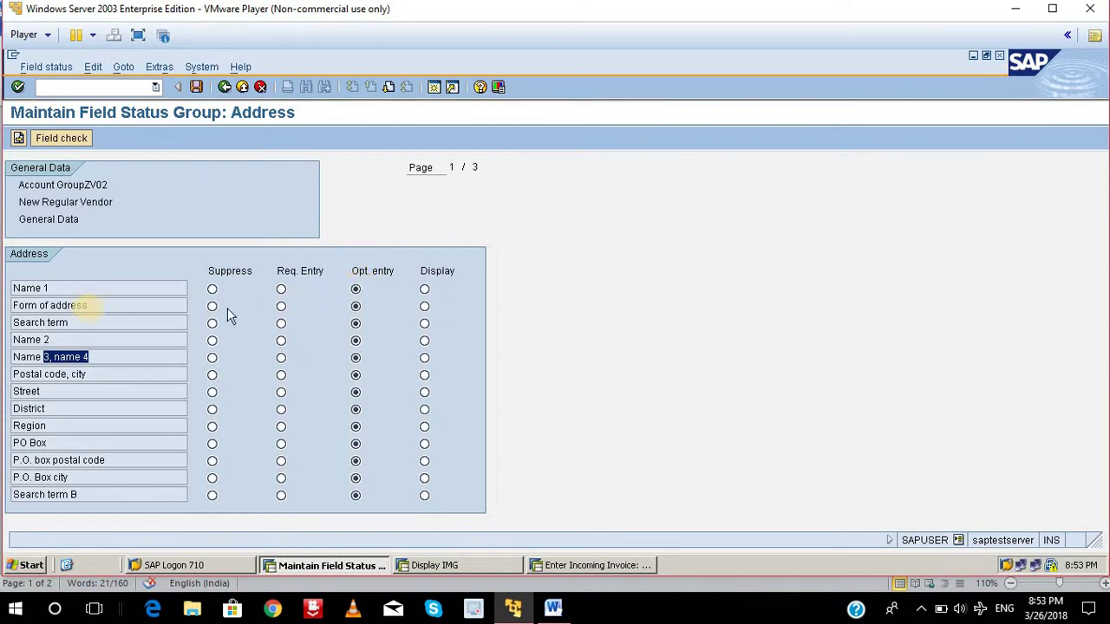
# - Set Name 1 to required entry and Name 3, name 4 to display in the Address field status group, and return to the group overview
pyautogui.click(94, 289)
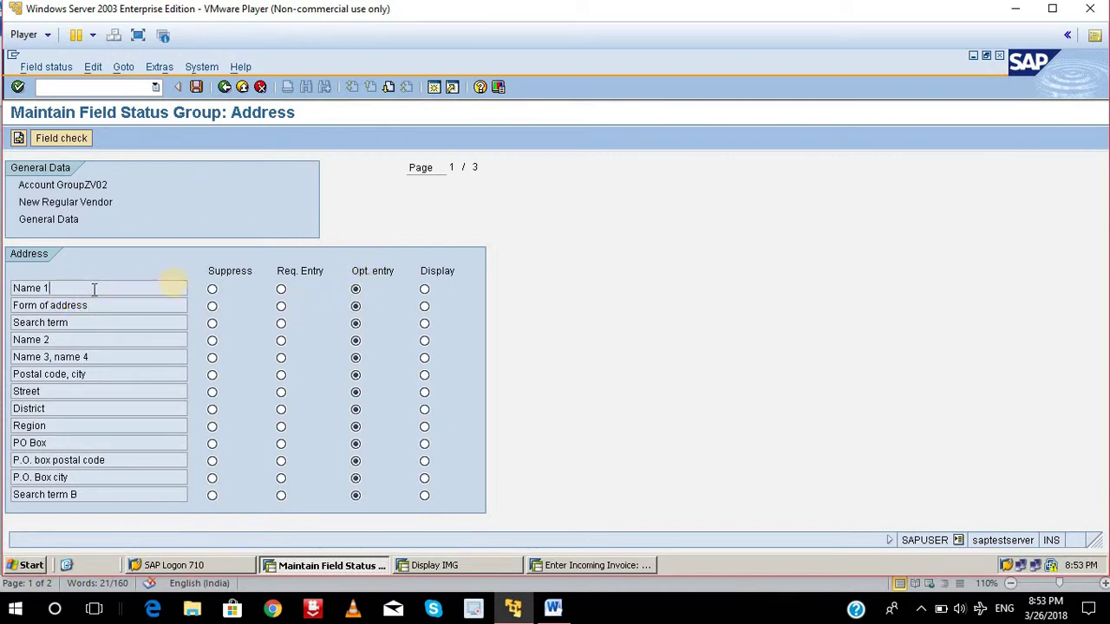
pyautogui.click(281, 291)
pyautogui.click(111, 291)
pyautogui.click(424, 358)
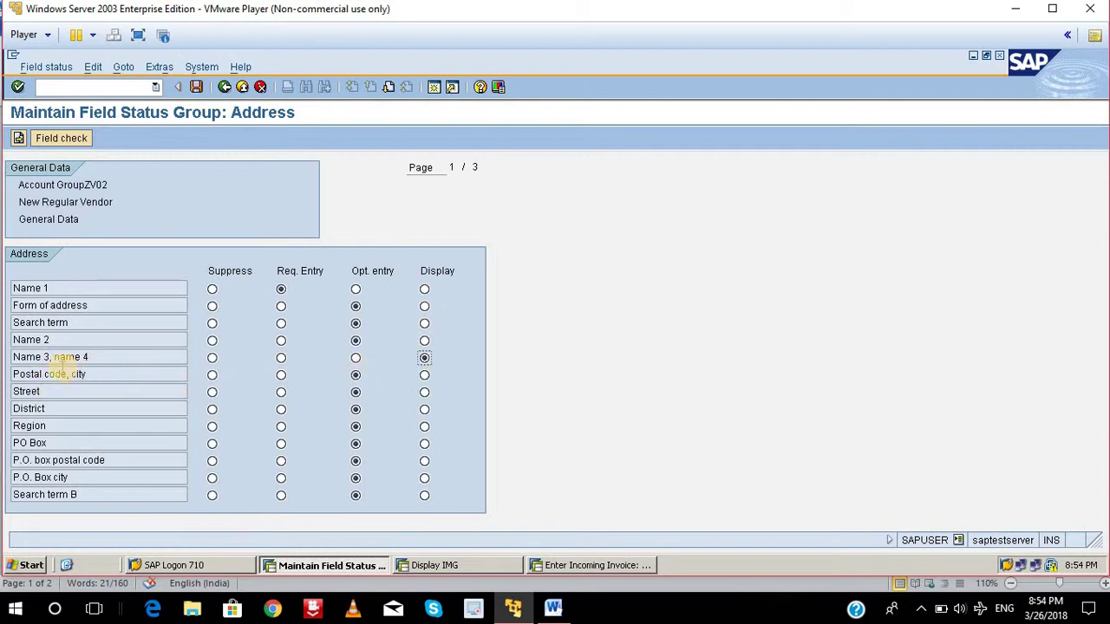
pyautogui.click(104, 358)
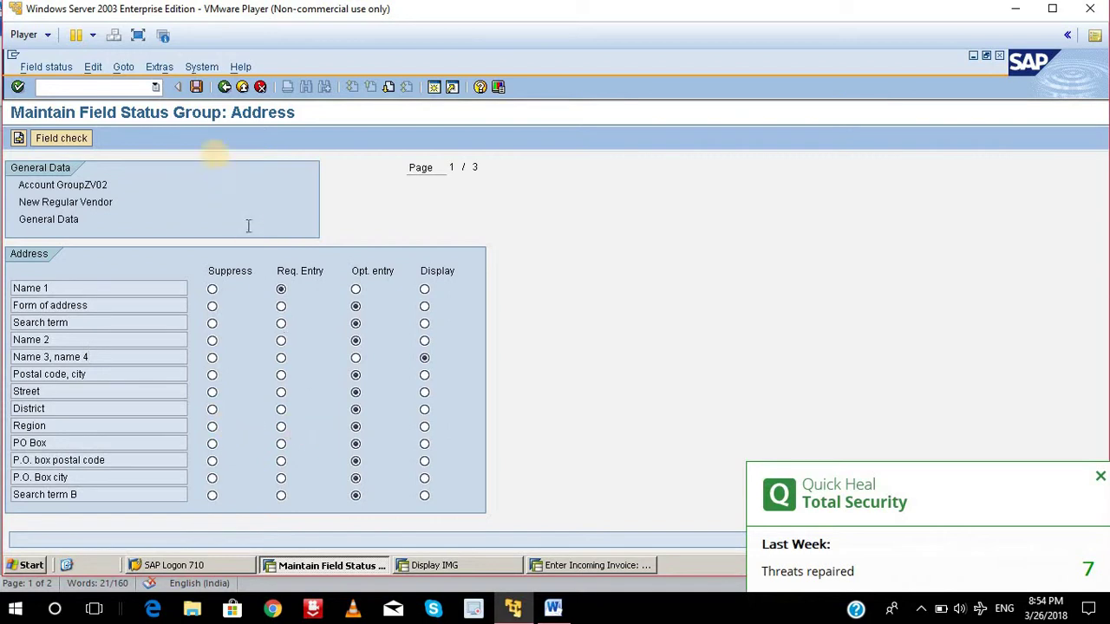
pyautogui.click(223, 88)
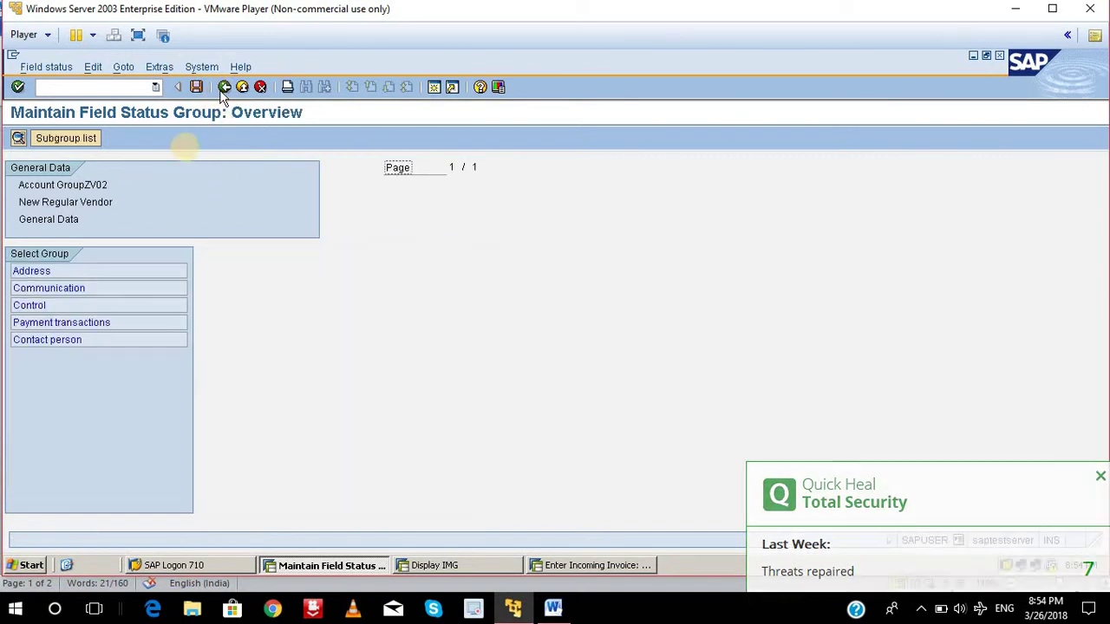
# - Review the Communication field status group of ZV02's General Data and return to the account group details
pyautogui.doubleClick(49, 287)
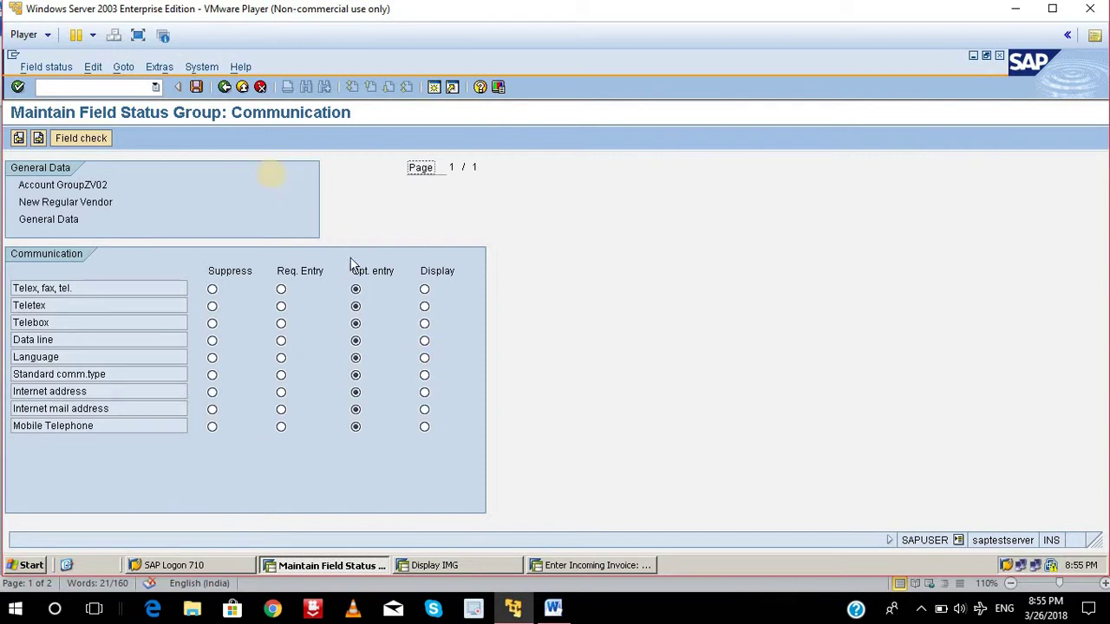
pyautogui.click(224, 87)
pyautogui.click(224, 88)
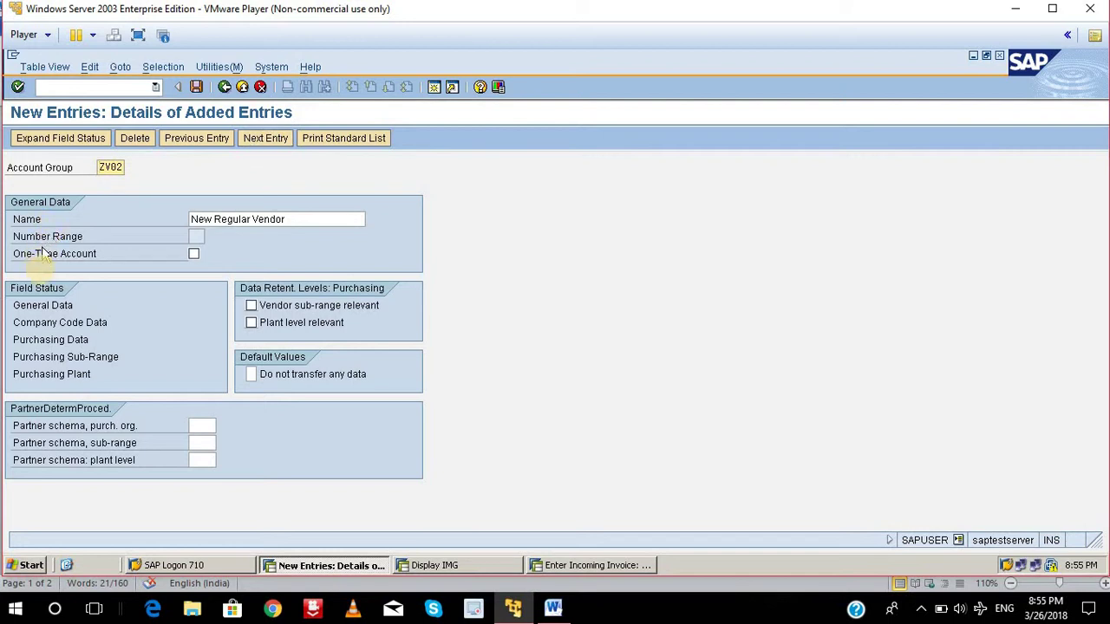
# - Review the Account management group in the Company Code Data field status of ZV02 and return to the account group details
pyautogui.doubleClick(41, 322)
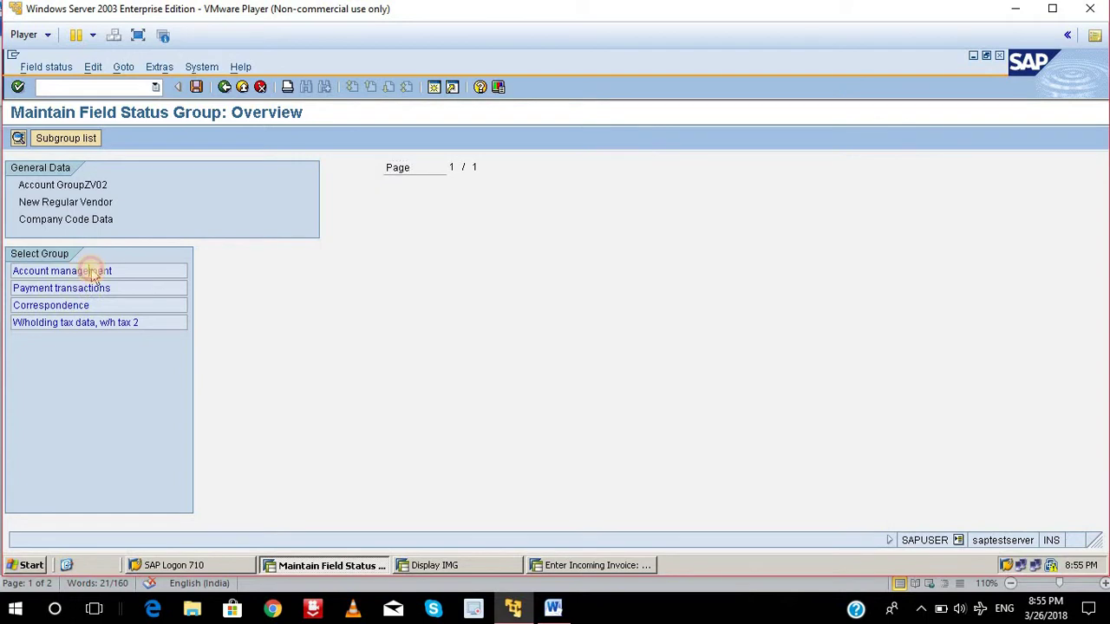
pyautogui.doubleClick(90, 270)
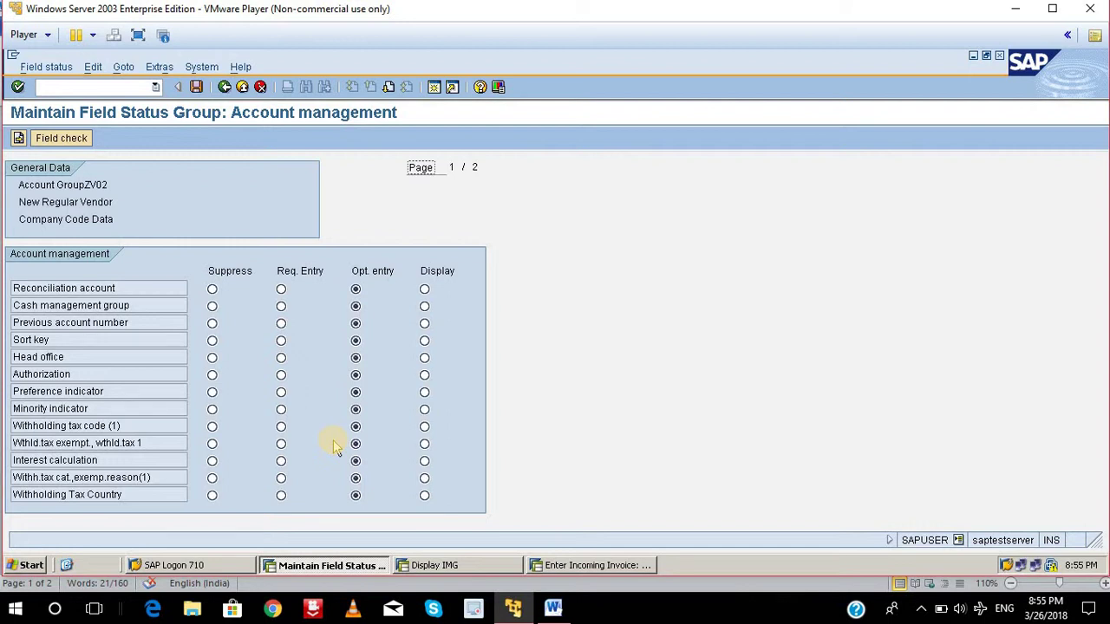
pyautogui.click(226, 88)
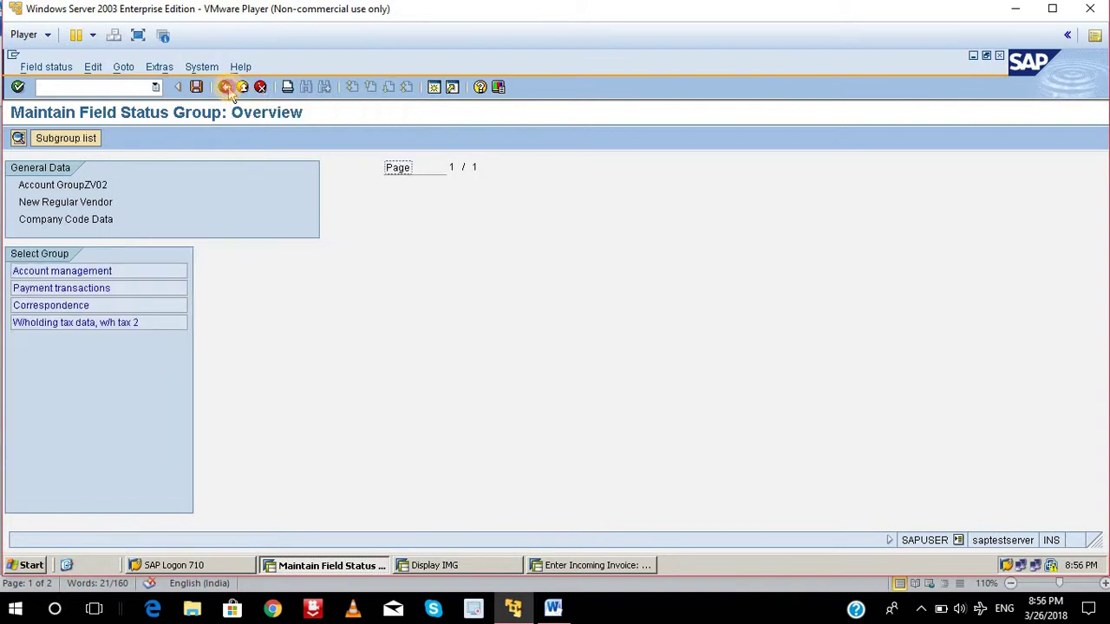
pyautogui.click(226, 88)
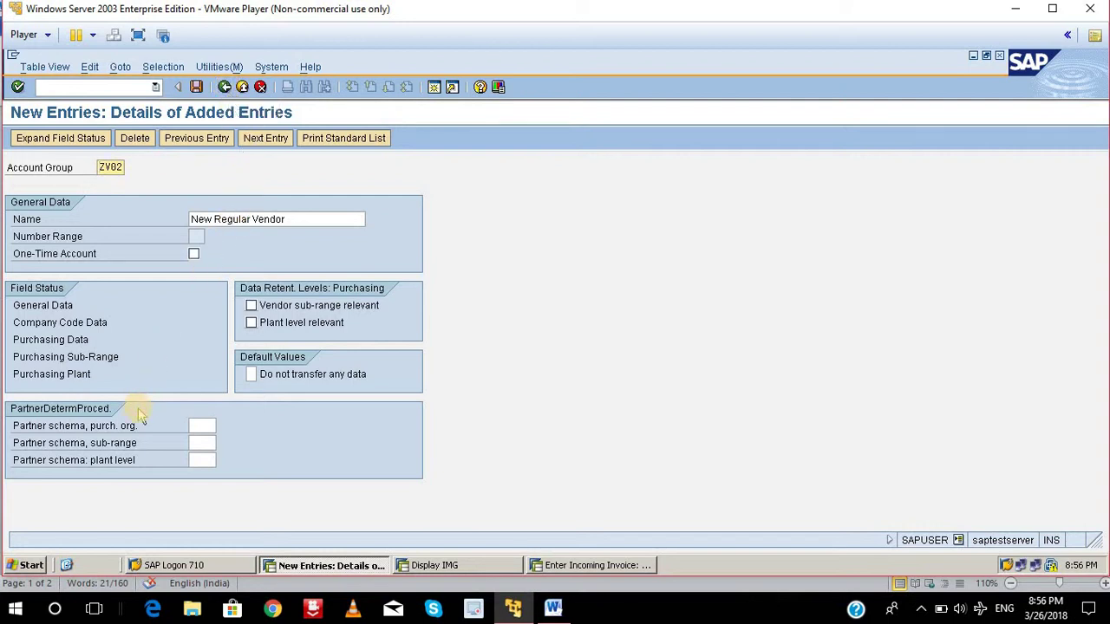
# - Mark account group ZV02 as vendor sub-range relevant and plant level relevant in the purchasing data retention levels
pyautogui.click(250, 306)
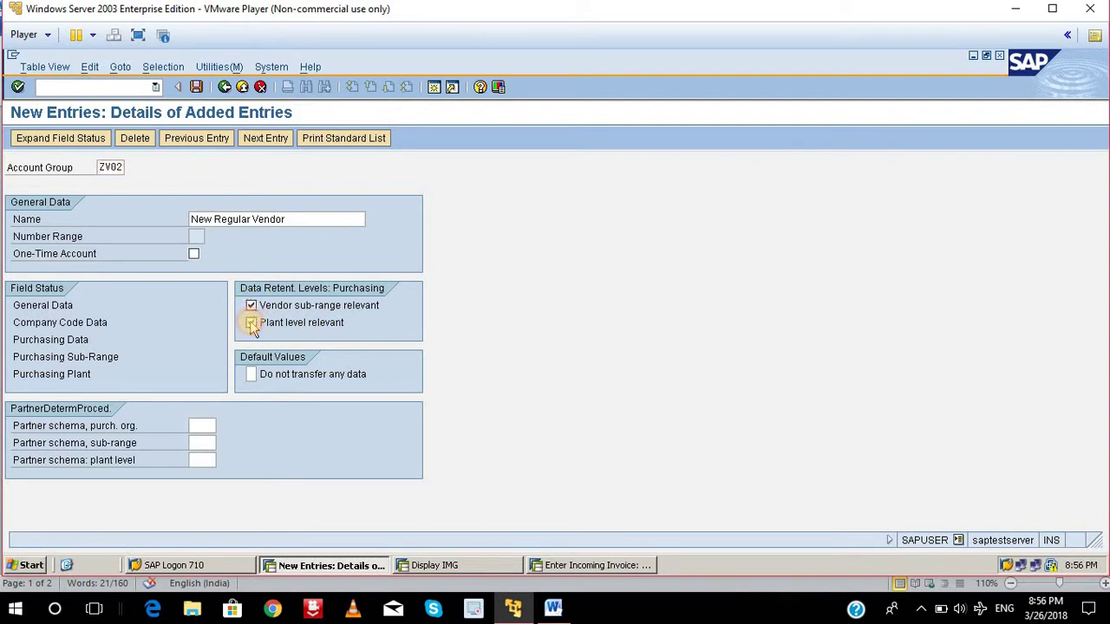
pyautogui.click(250, 323)
pyautogui.click(252, 328)
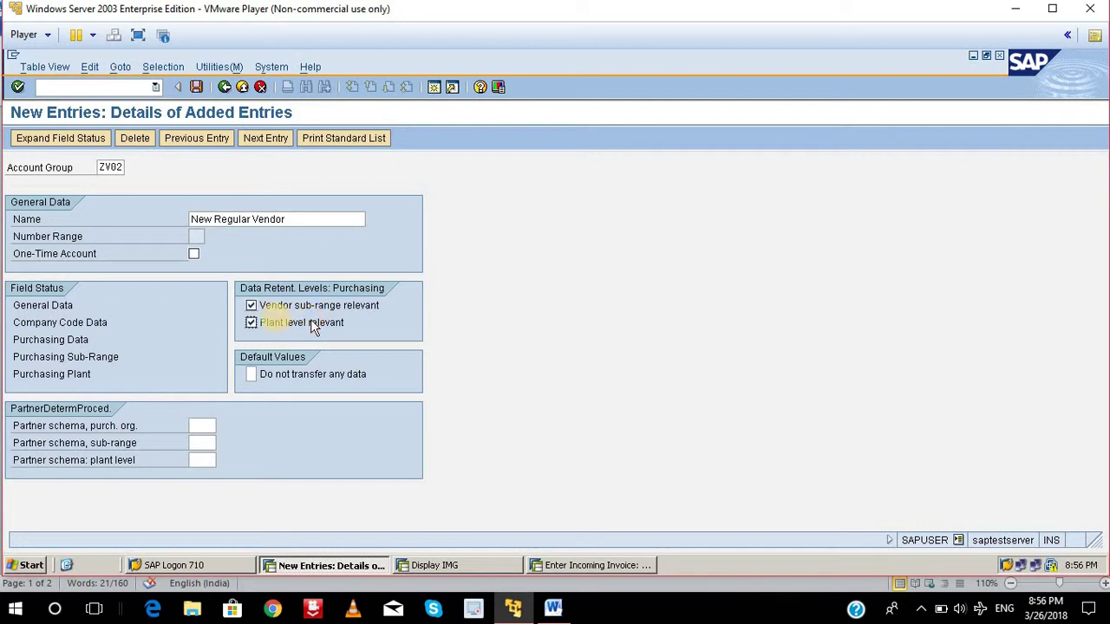
pyautogui.click(251, 321)
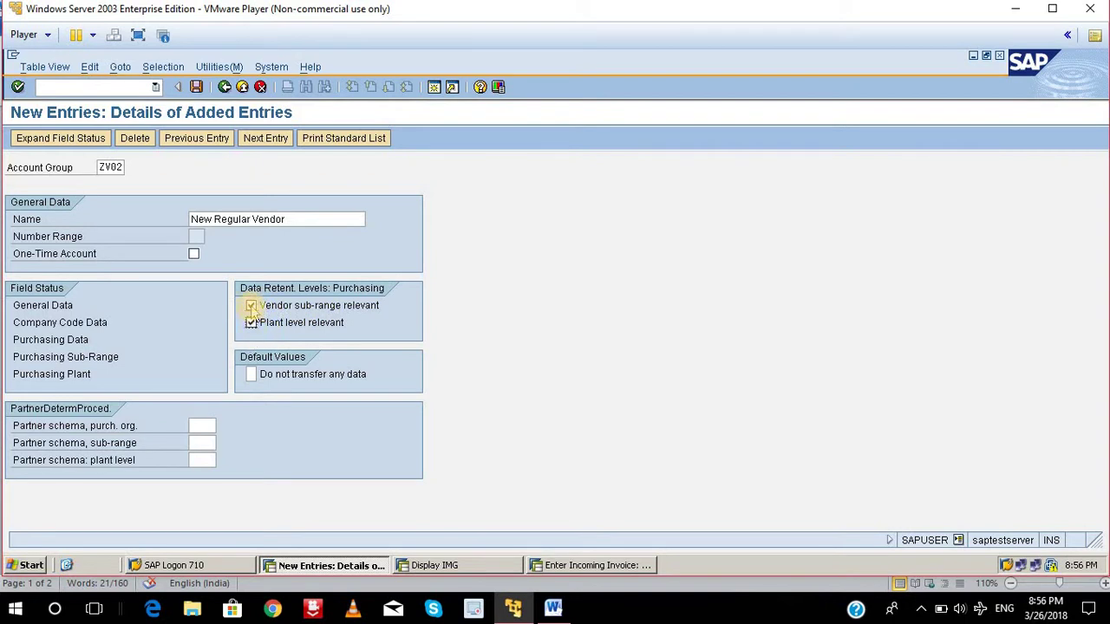
pyautogui.click(250, 306)
pyautogui.click(251, 323)
pyautogui.click(251, 306)
pyautogui.click(251, 323)
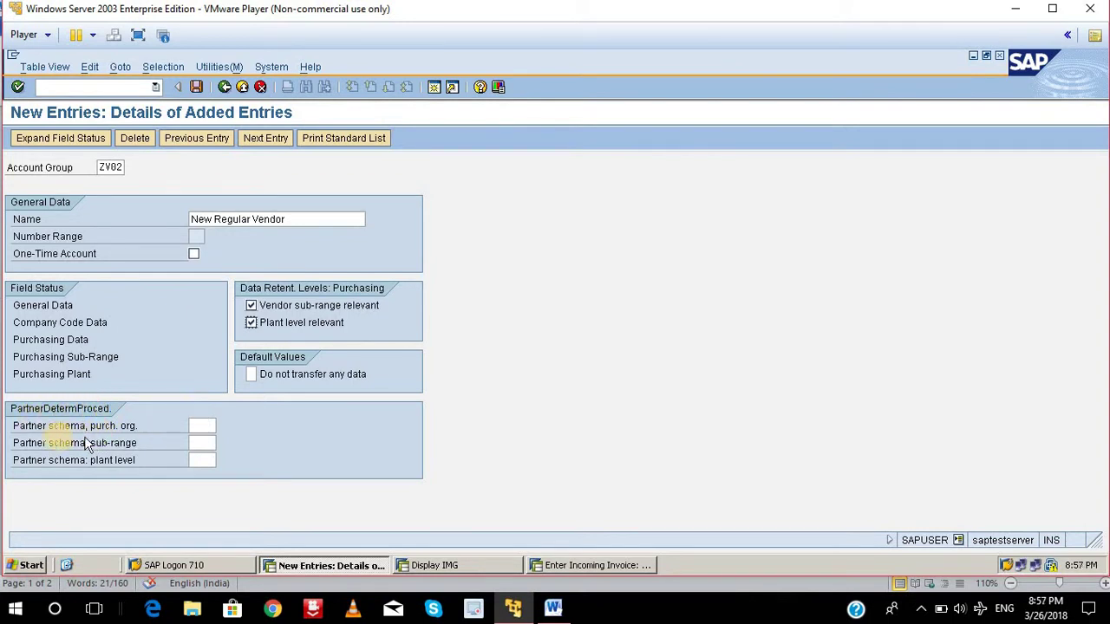
# - Examine the available partner determination procedures for the purchasing organization partner schema without choosing one
pyautogui.click(193, 426)
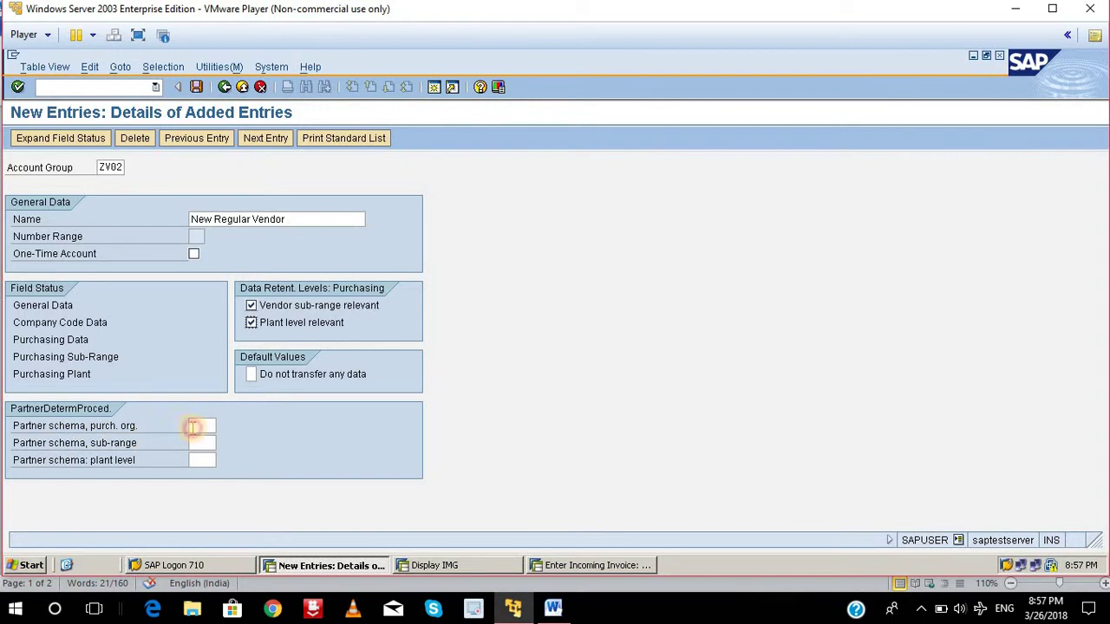
pyautogui.click(222, 426)
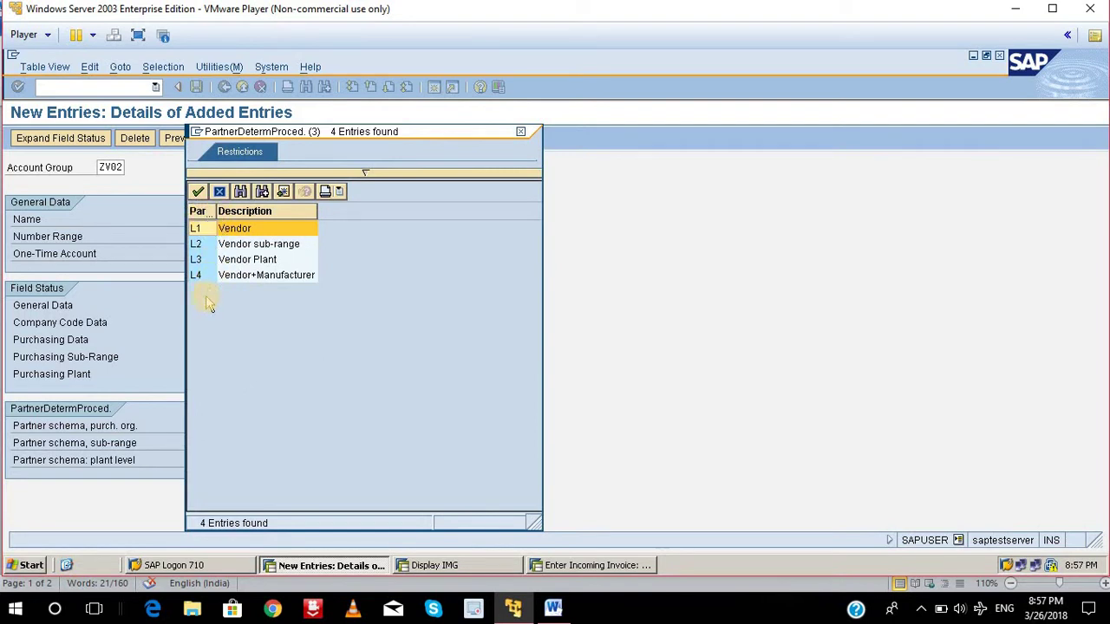
pyautogui.click(196, 246)
pyautogui.click(196, 259)
pyautogui.click(195, 273)
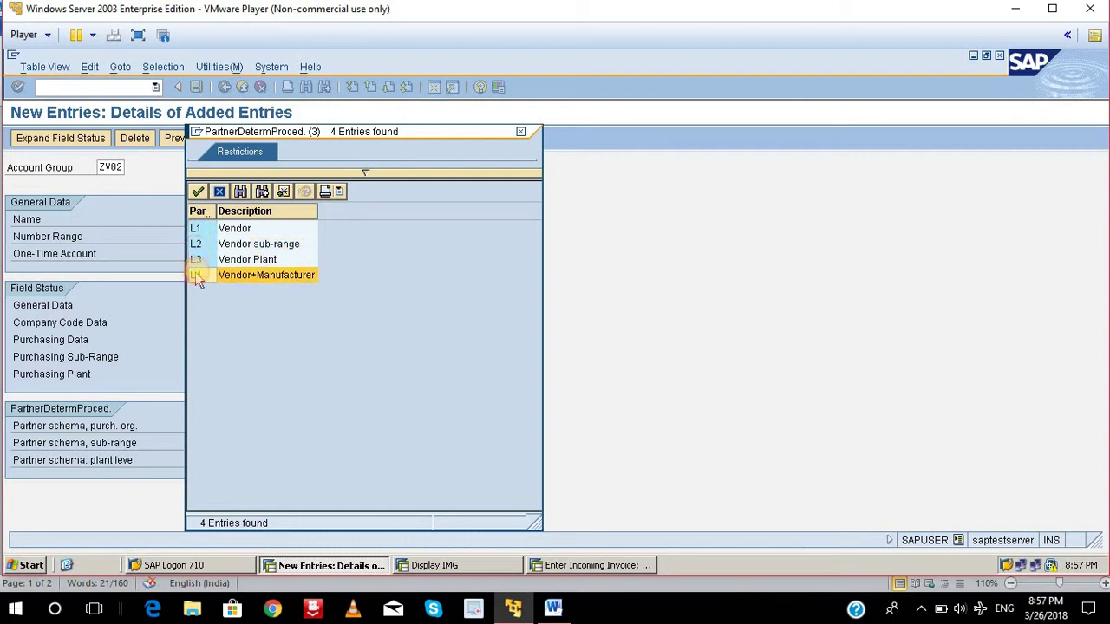
pyautogui.click(235, 231)
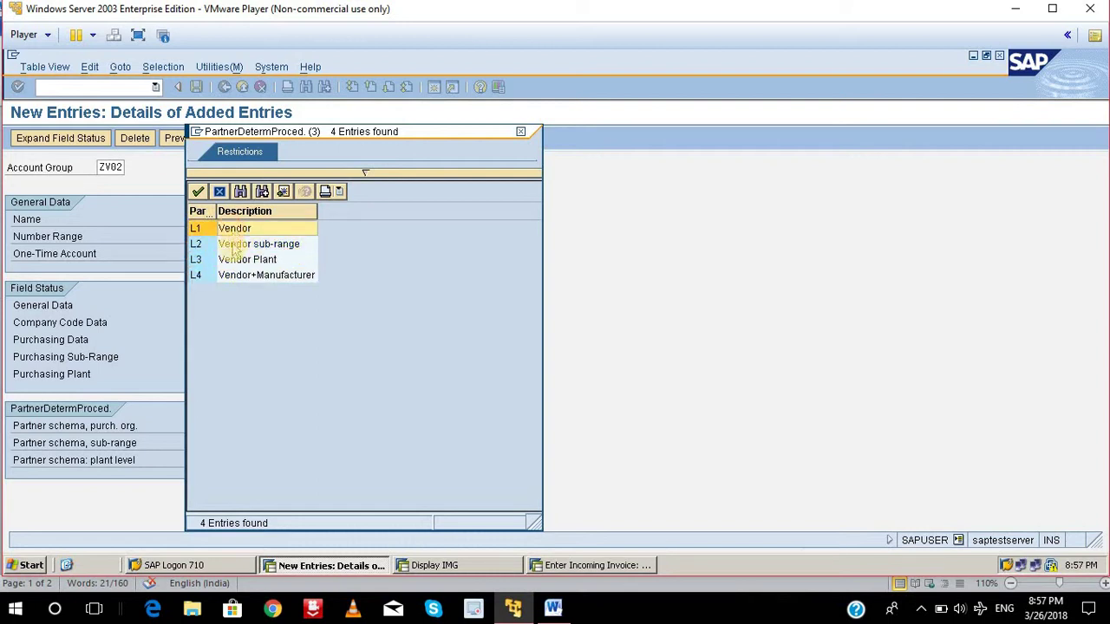
pyautogui.click(232, 247)
pyautogui.click(239, 262)
pyautogui.click(241, 278)
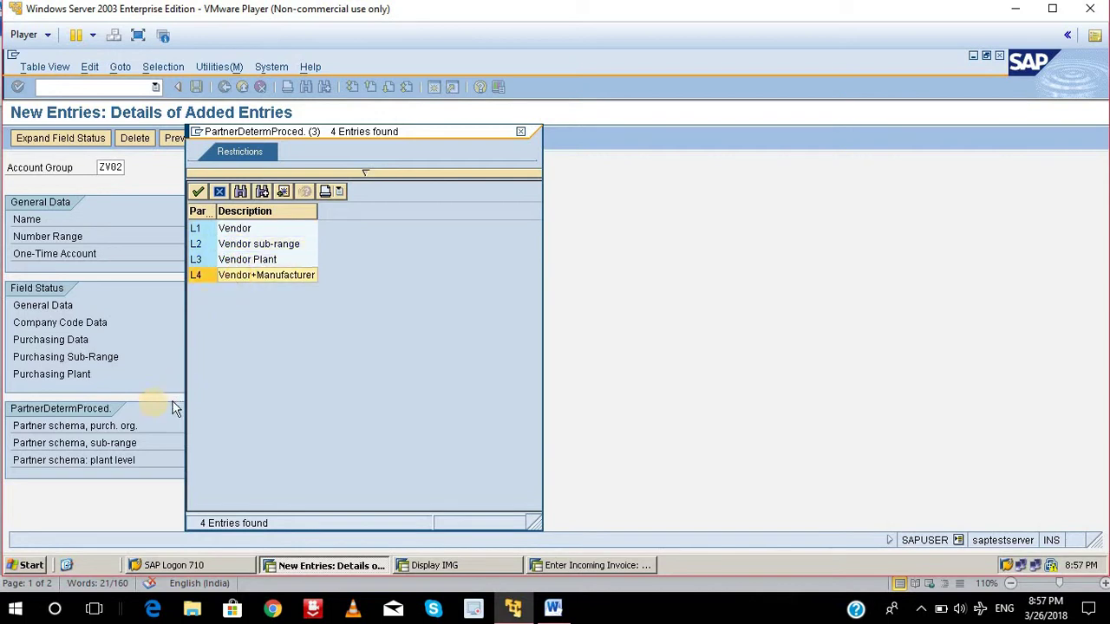
pyautogui.click(521, 131)
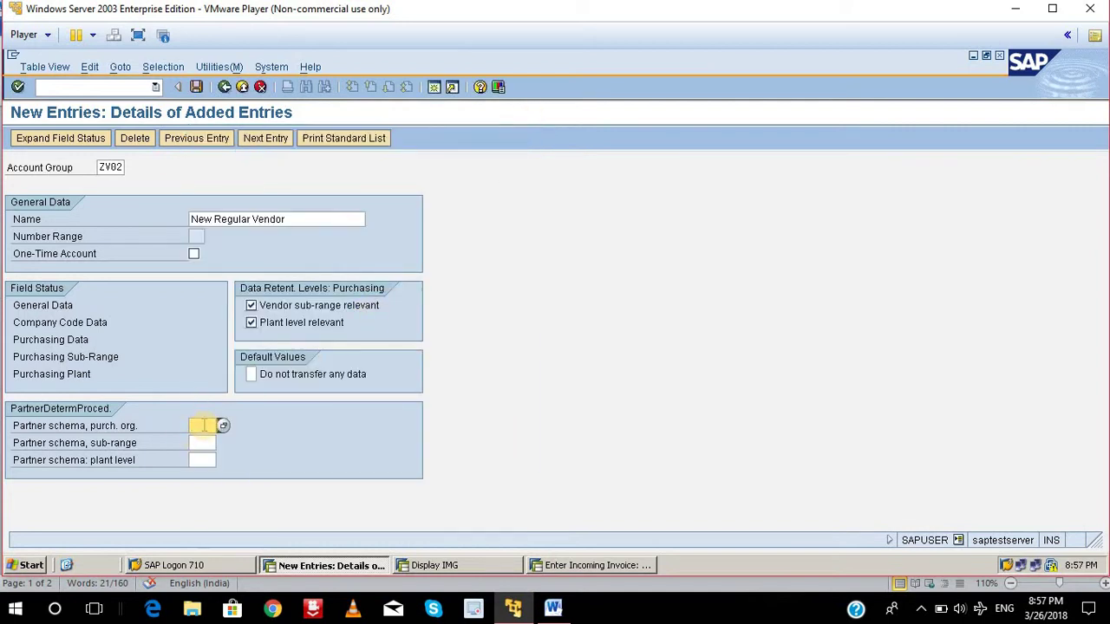
pyautogui.write('11')
pyautogui.press('BackSpace')
pyautogui.press('BackSpace')
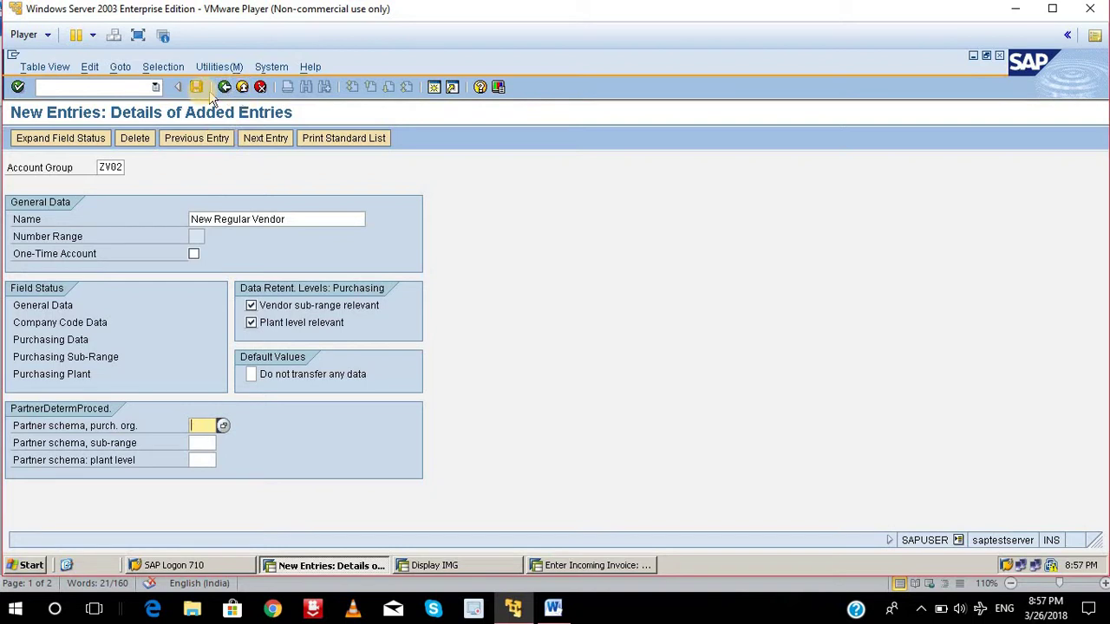
# - Save account group ZV02 under customizing request TSTK900020
pyautogui.click(197, 87)
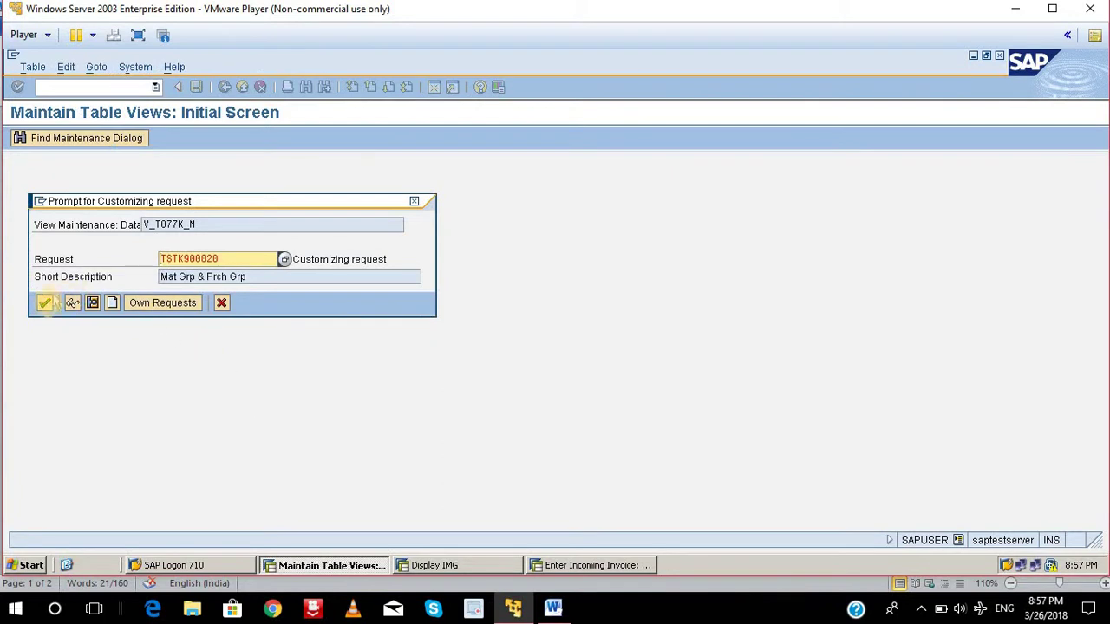
pyautogui.click(46, 302)
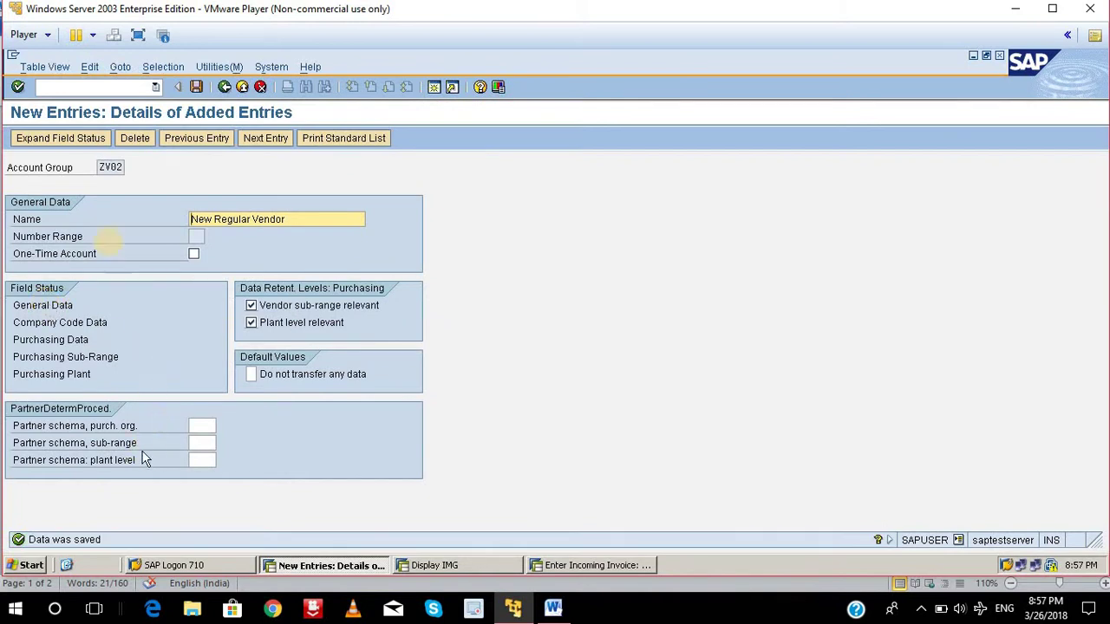
pyautogui.click(17, 170)
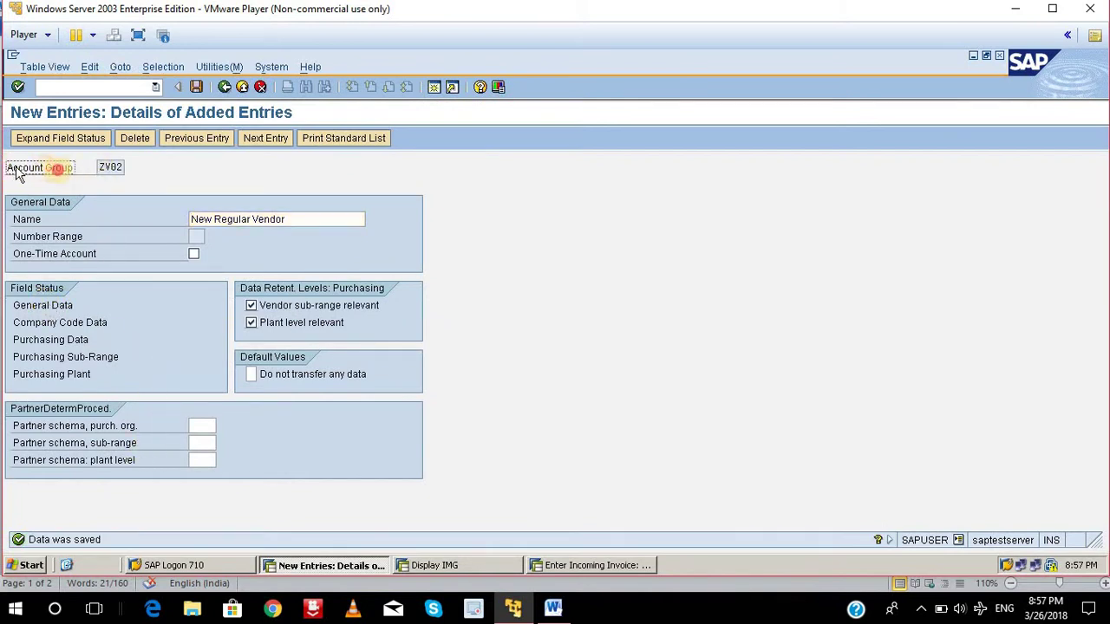
pyautogui.moveTo(102, 167); pyautogui.dragTo(128, 167)
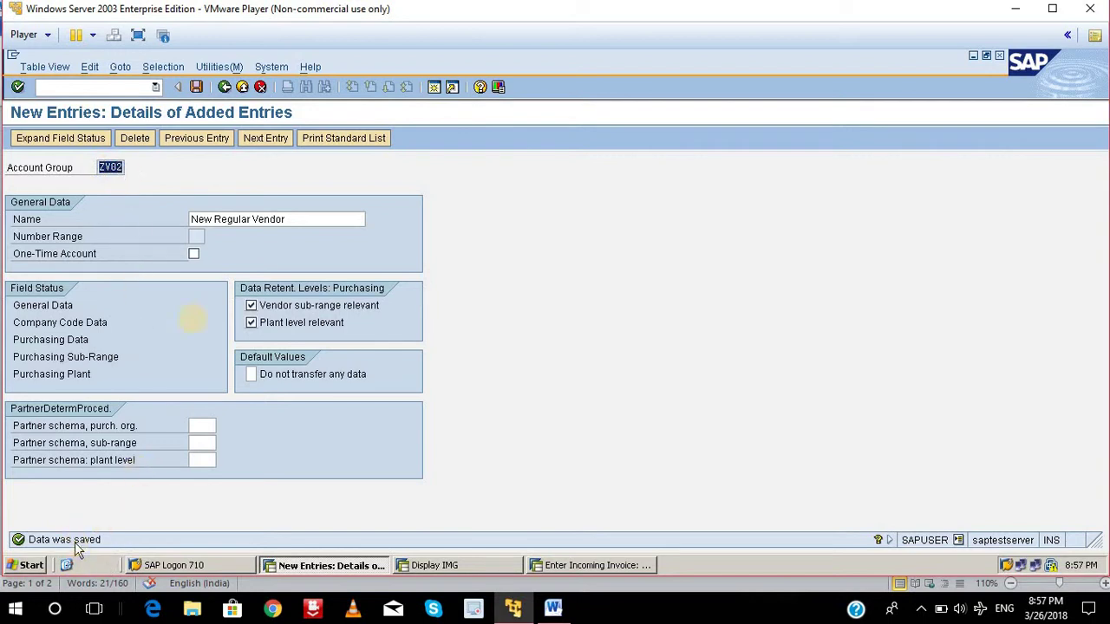
# - Check the ZV02 New Regular Vendor entry in the vendor account groups overview and return to the IMG structure
pyautogui.click(225, 87)
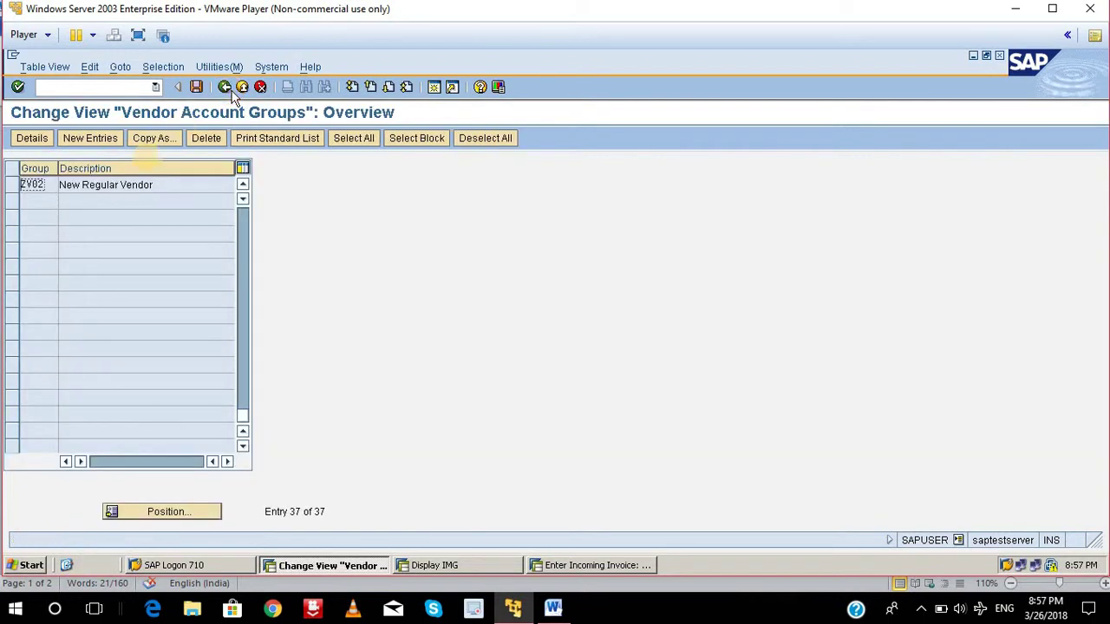
pyautogui.scroll(1, 108, 200)
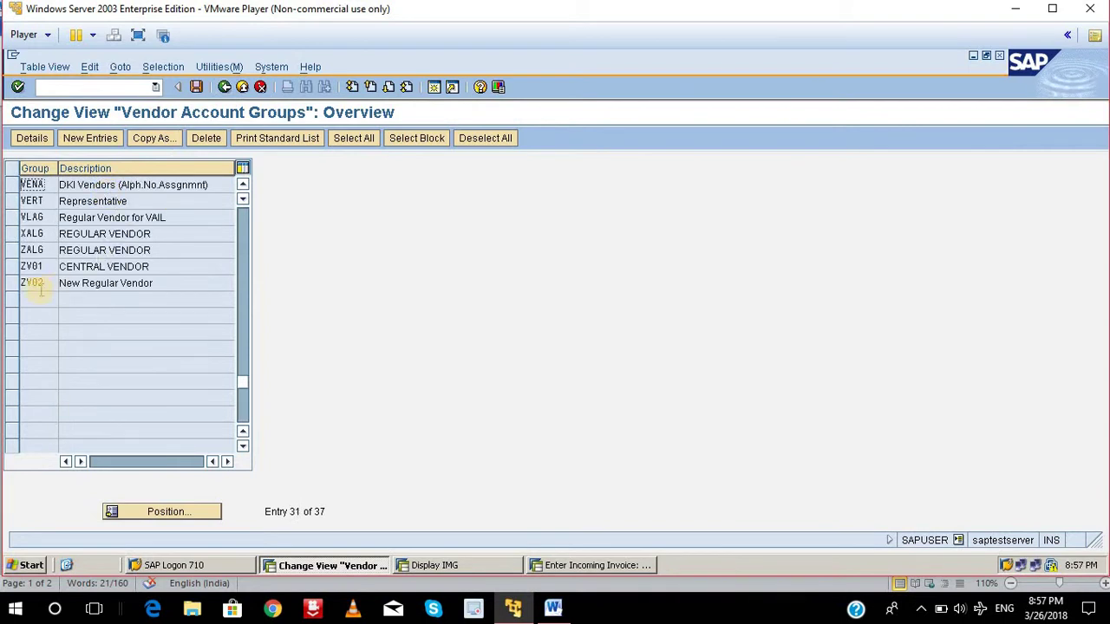
pyautogui.moveTo(70, 286); pyautogui.dragTo(153, 286)
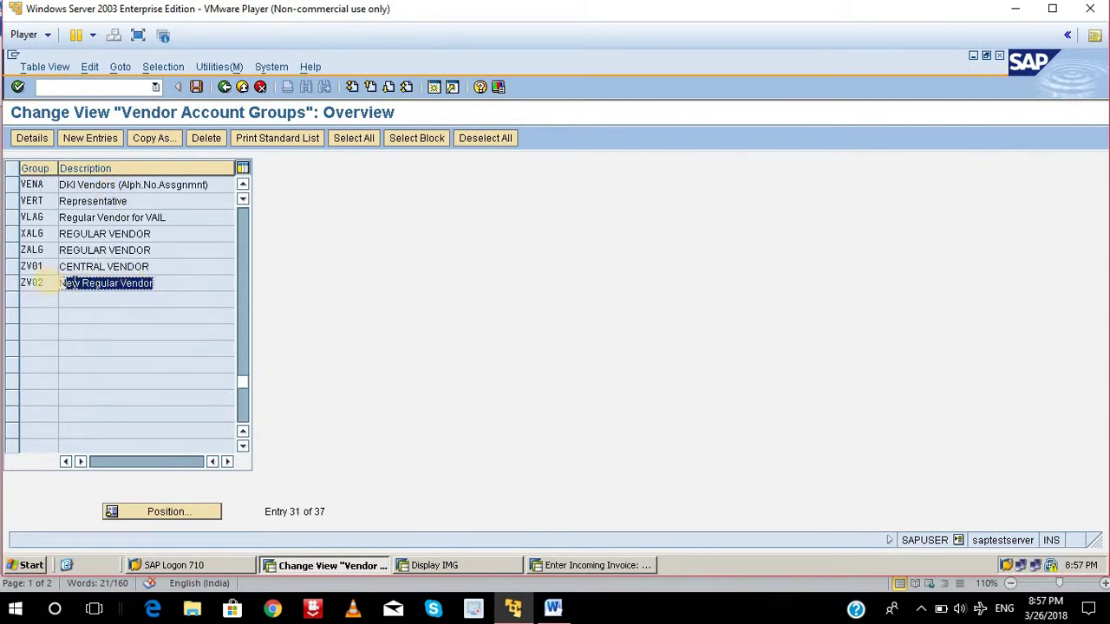
pyautogui.doubleClick(31, 283)
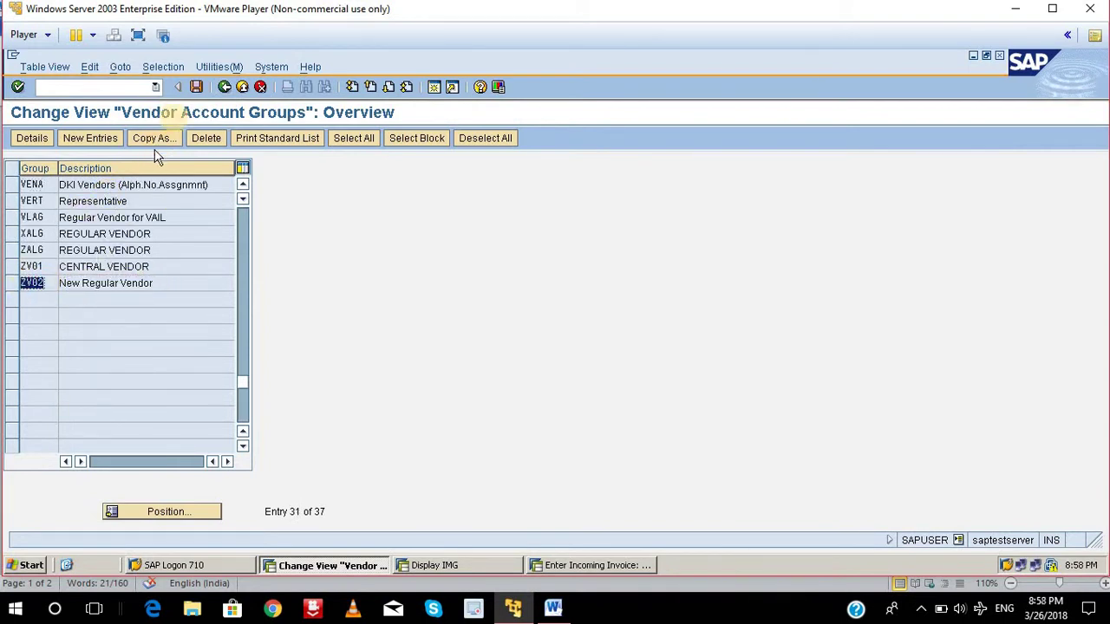
pyautogui.click(225, 87)
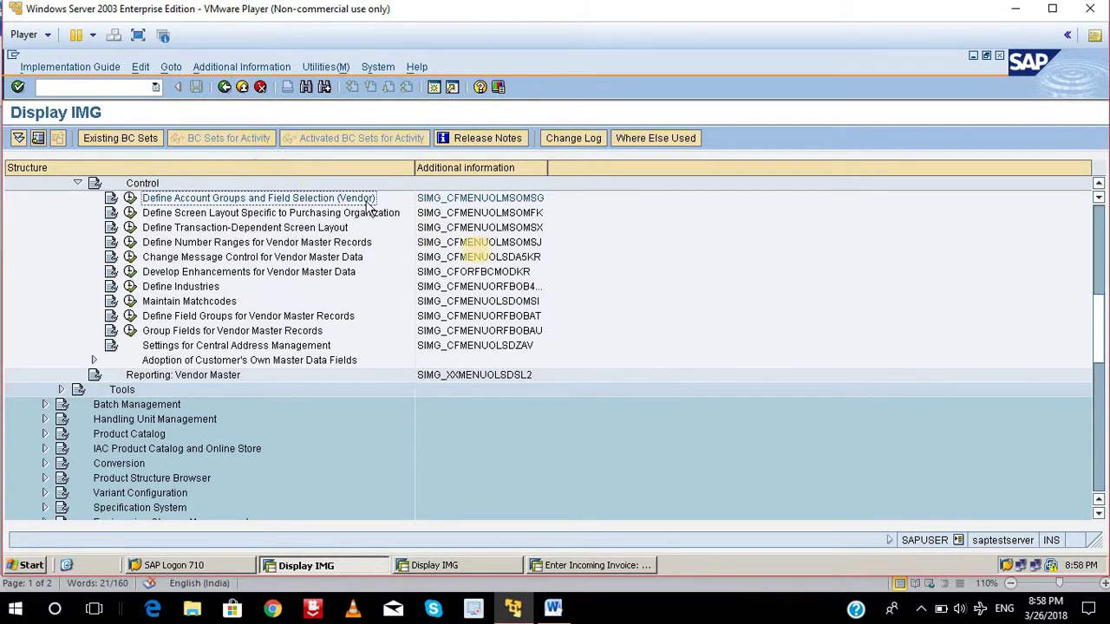
# - Examine the IMG path through Logistics - General, Business Partner and Vendors to the Control activities, including the vendor number range definition
pyautogui.click(523, 246)
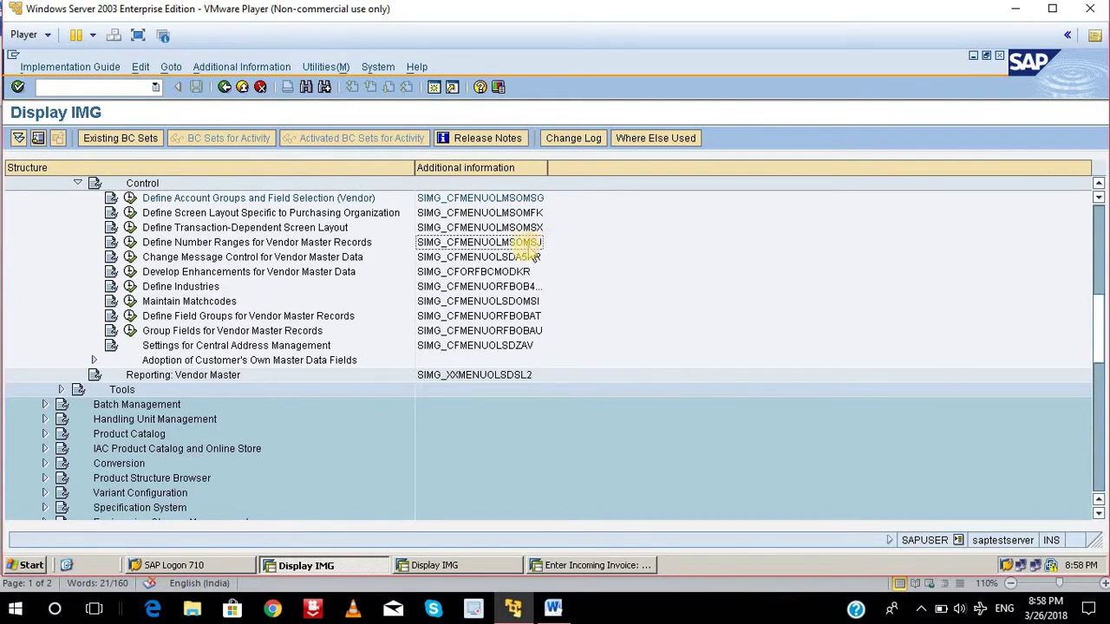
pyautogui.click(118, 86)
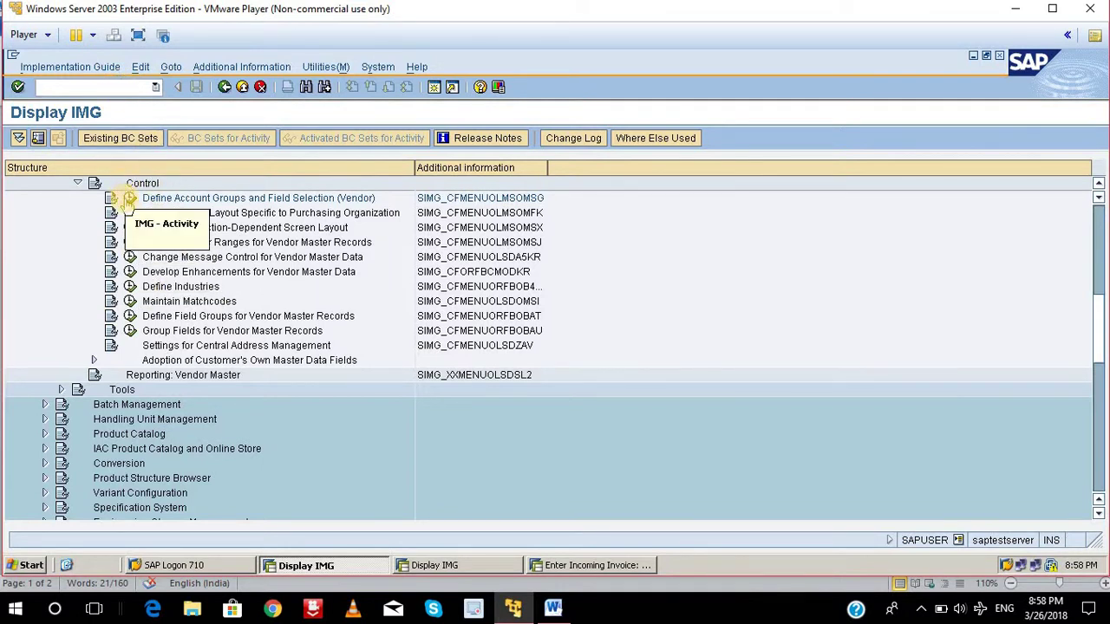
pyautogui.click(733, 265)
pyautogui.scroll(9, 624, 261)
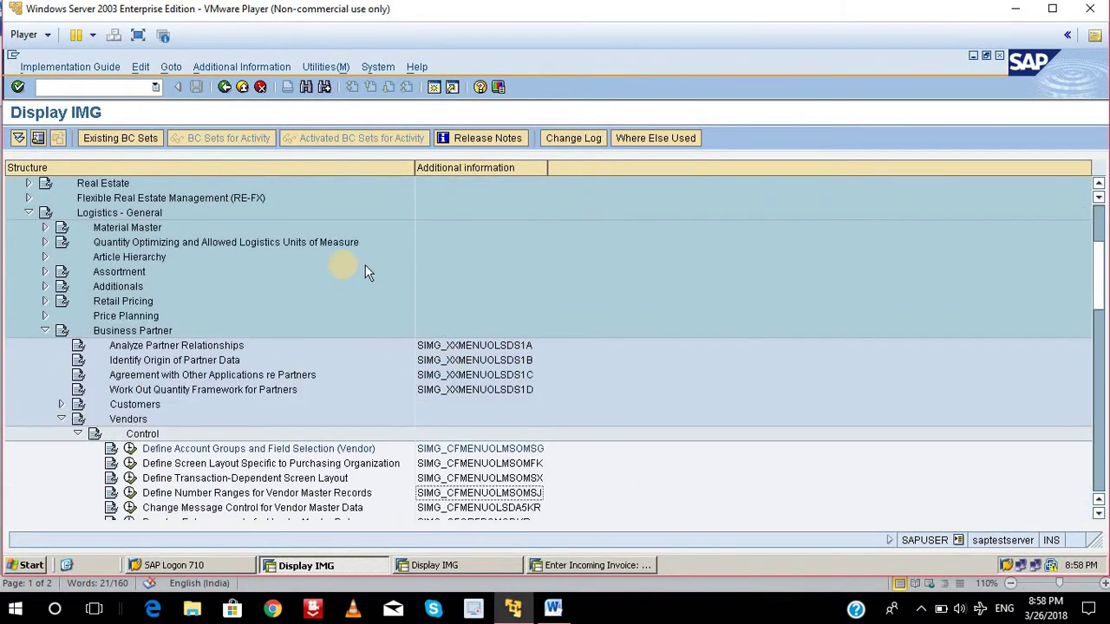
pyautogui.scroll(-3, 343, 265)
pyautogui.scroll(3, 342, 264)
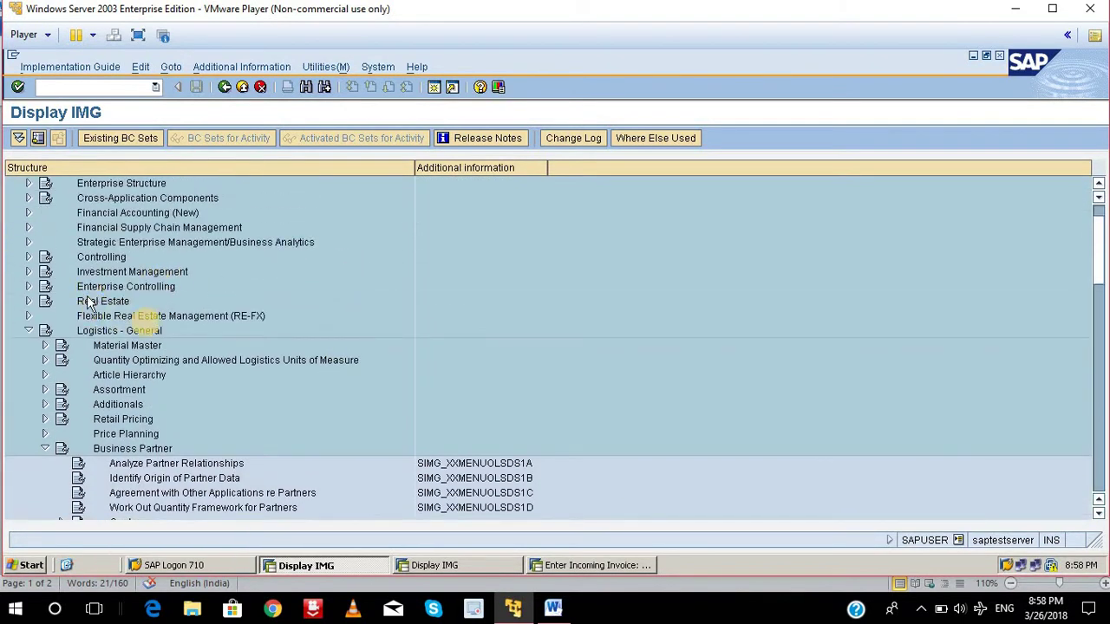
pyautogui.scroll(-2, 130, 304)
pyautogui.scroll(-4, 149, 330)
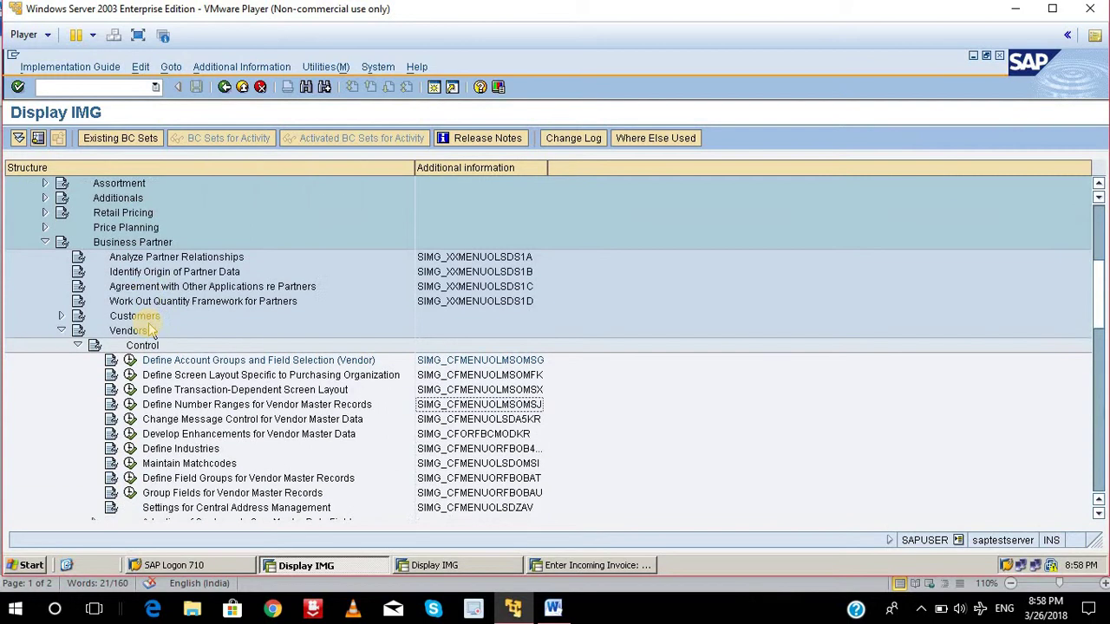
# - Open the interval maintenance of the vendor master number ranges from the Vendors Control activities
pyautogui.scroll(-4, 149, 330)
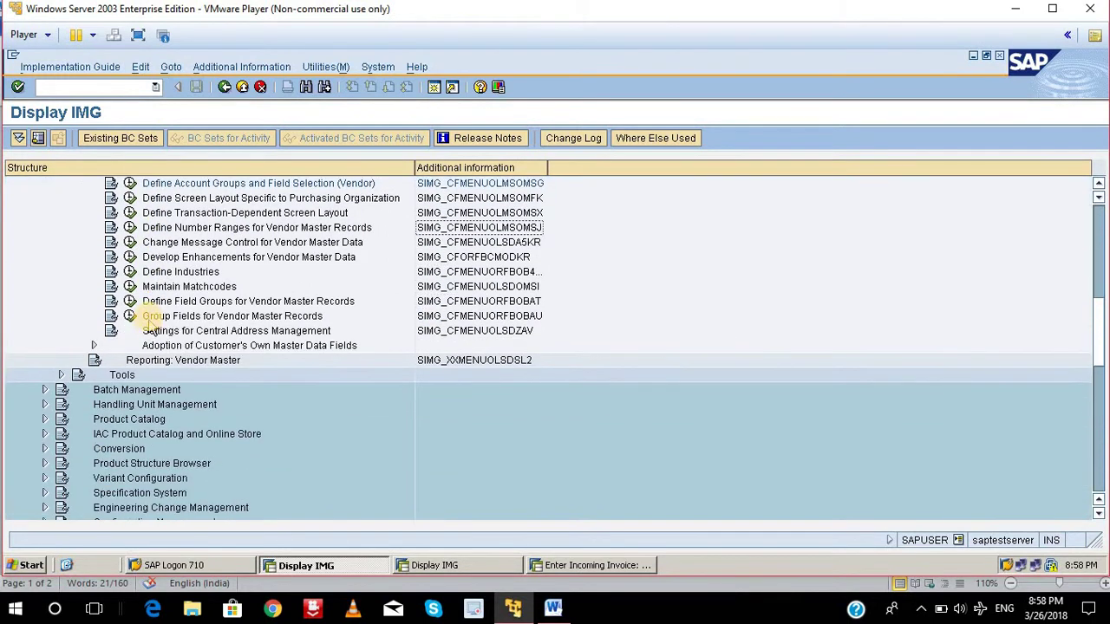
pyautogui.scroll(1, 152, 316)
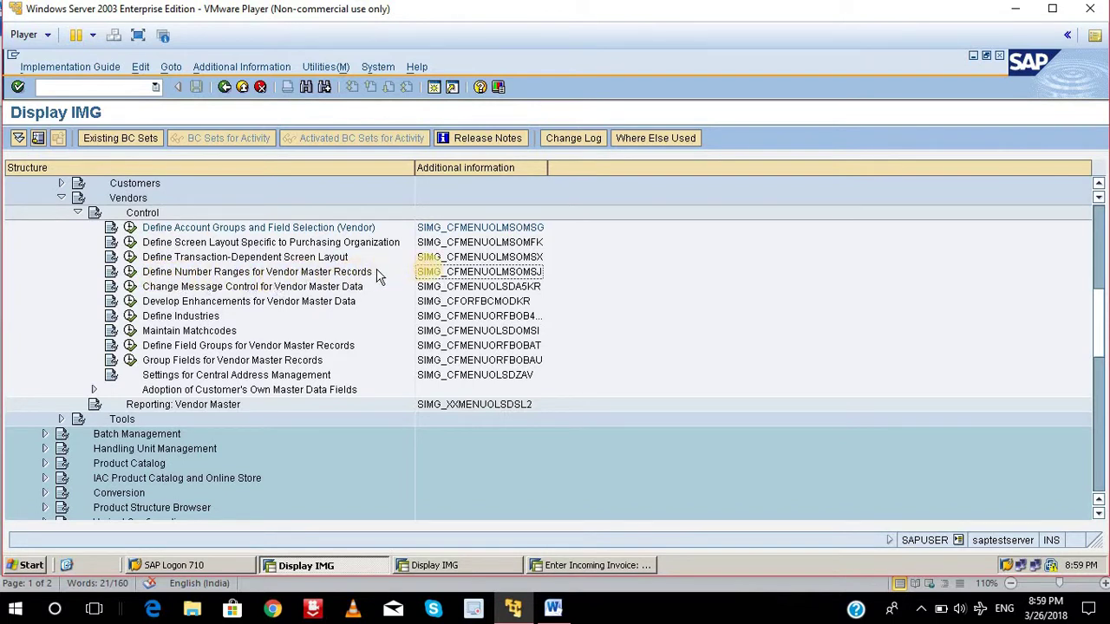
pyautogui.click(130, 272)
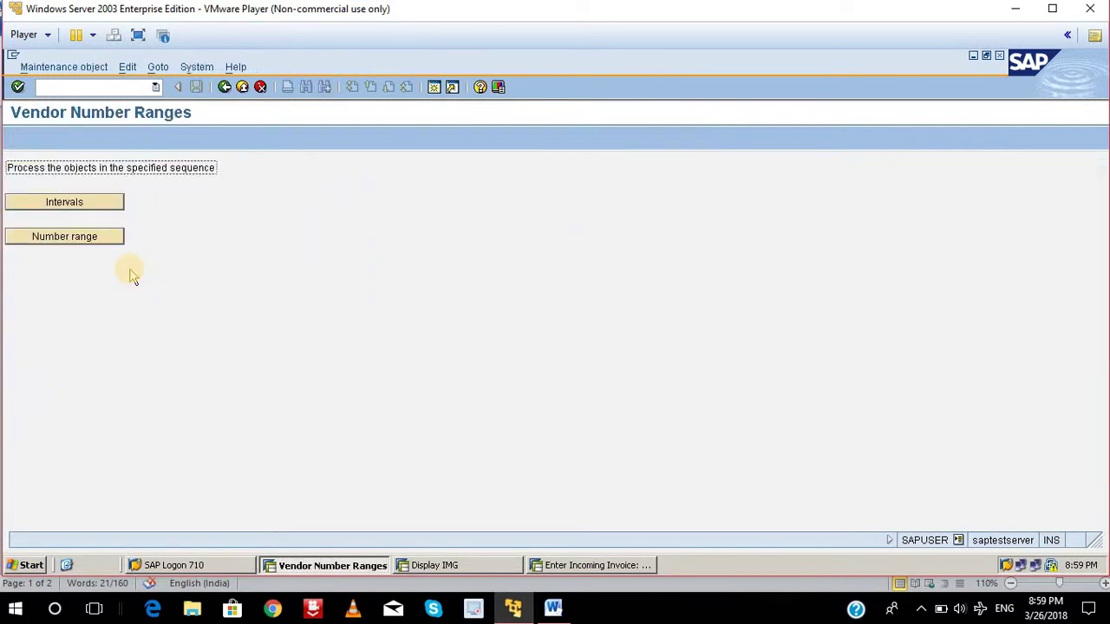
pyautogui.click(59, 203)
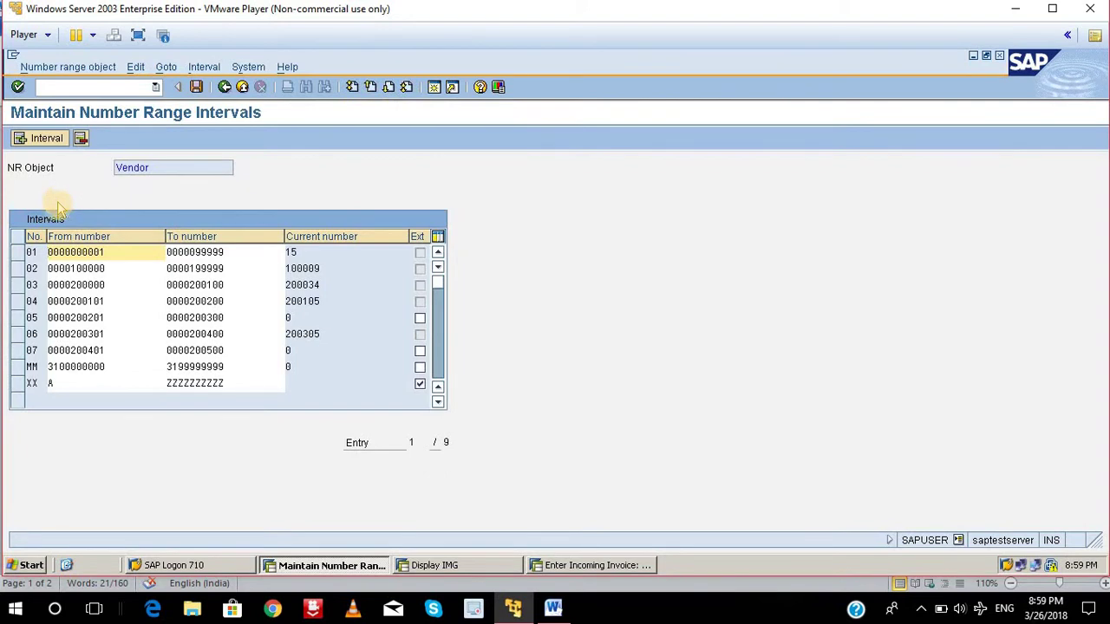
# - Examine the existing vendor number range intervals 01 to 07 and the external interval XX
pyautogui.click(17, 252)
pyautogui.click(18, 268)
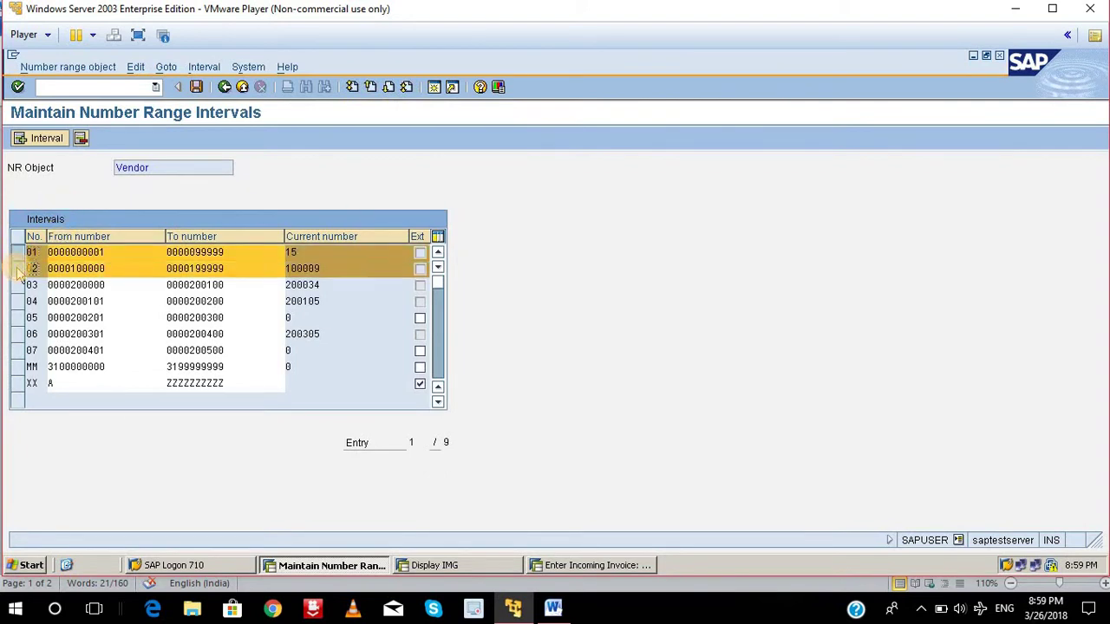
pyautogui.click(17, 285)
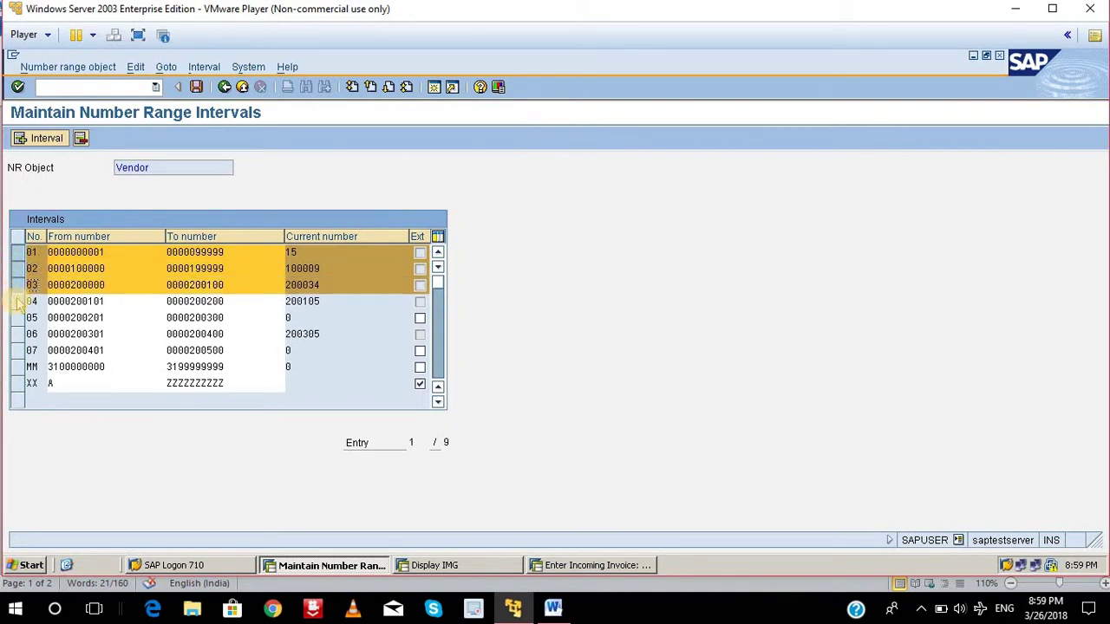
pyautogui.click(17, 302)
pyautogui.click(17, 317)
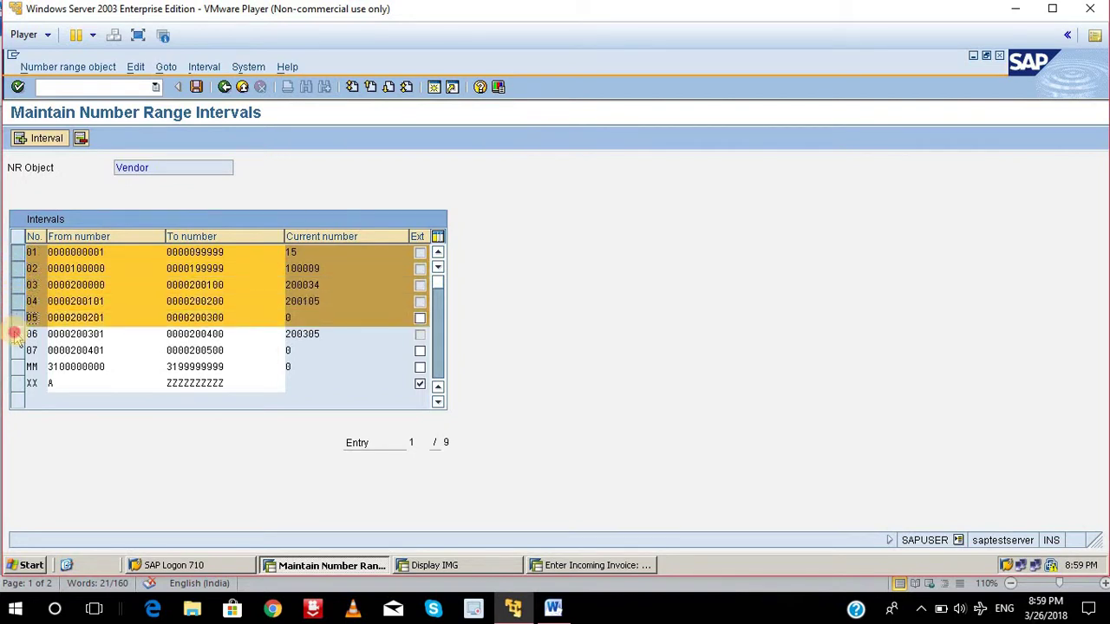
pyautogui.click(17, 334)
pyautogui.click(17, 251)
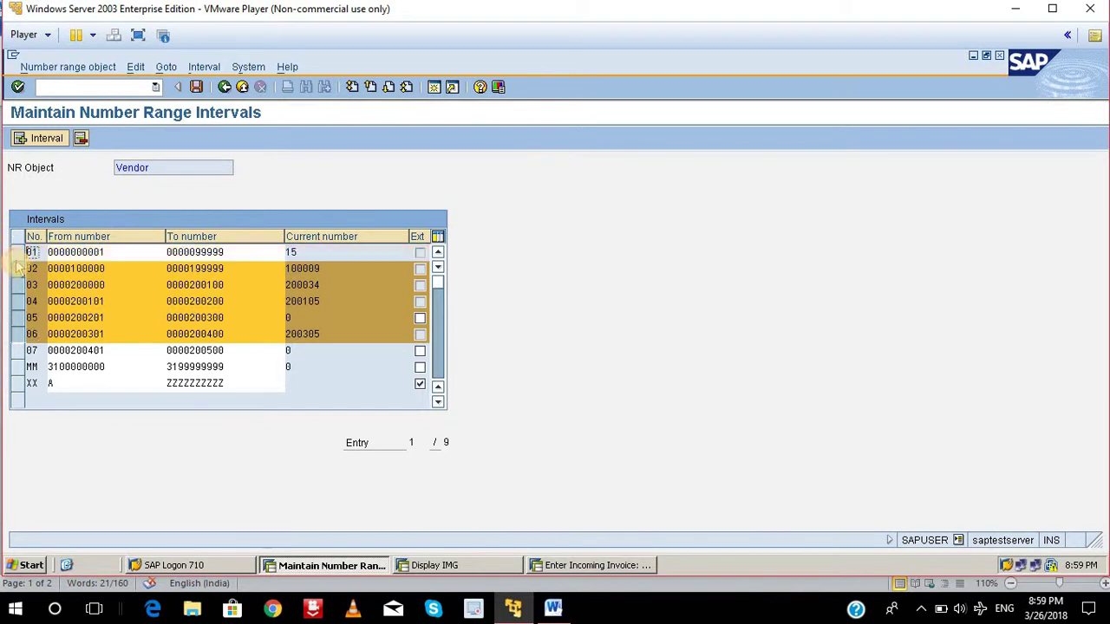
pyautogui.click(17, 268)
pyautogui.click(17, 285)
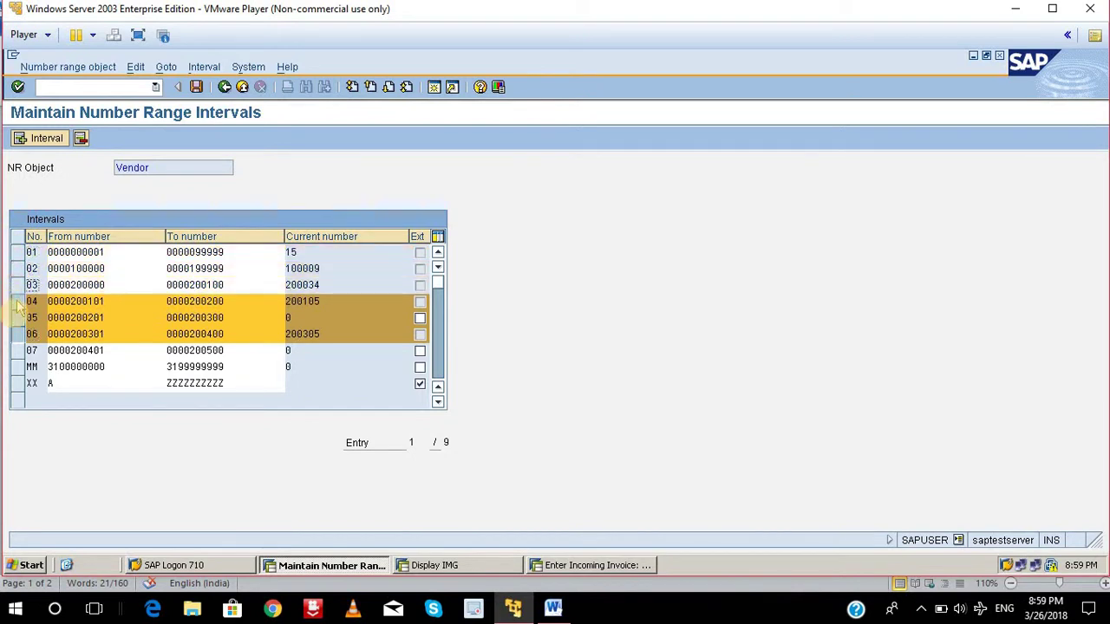
pyautogui.click(17, 301)
pyautogui.click(17, 318)
pyautogui.click(17, 334)
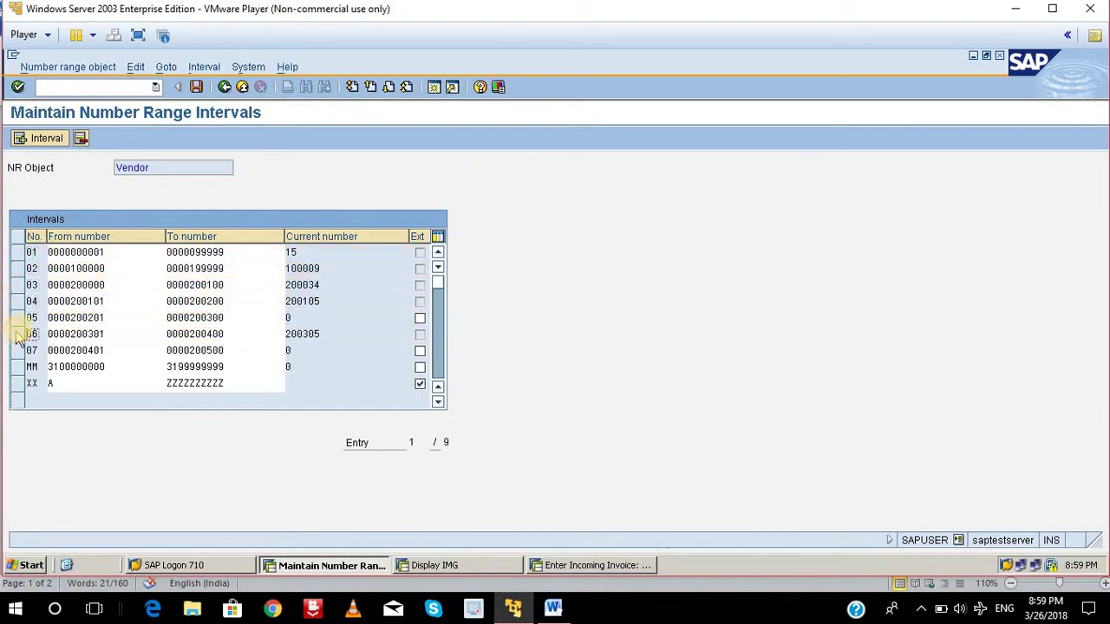
pyautogui.click(19, 383)
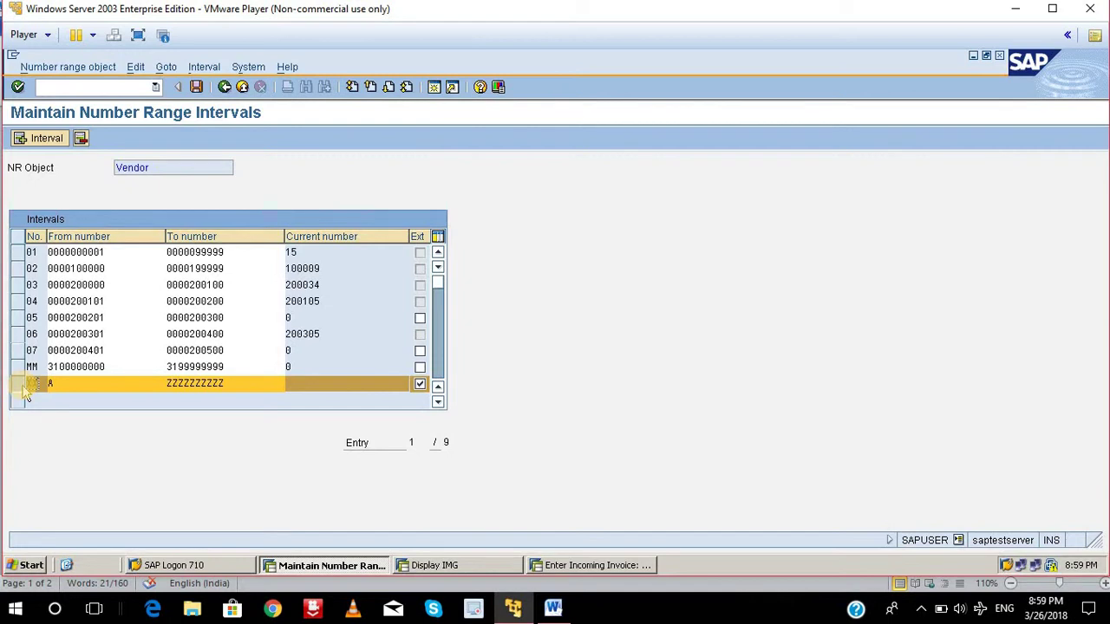
pyautogui.click(17, 351)
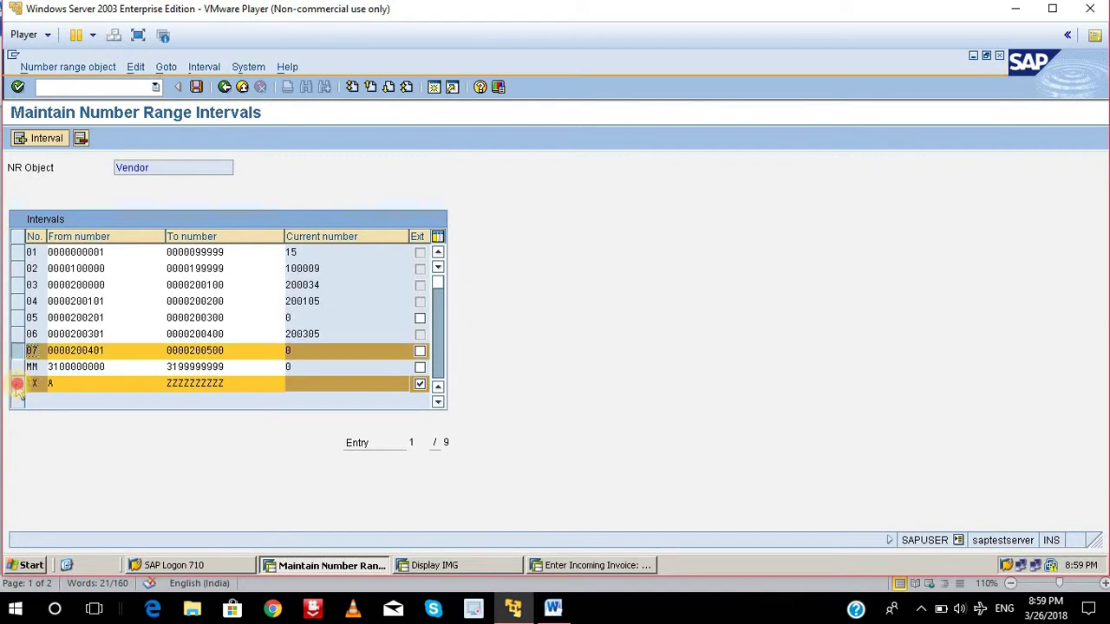
pyautogui.click(17, 384)
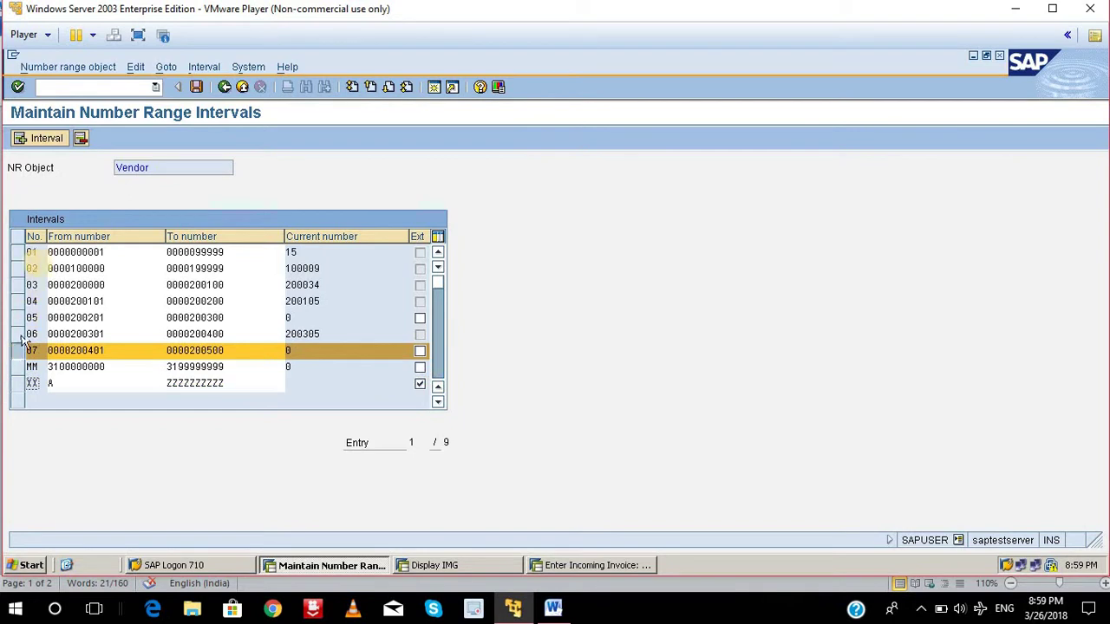
# - Start a new vendor number range interval with number 08 after checking the existing number ranges
pyautogui.click(43, 139)
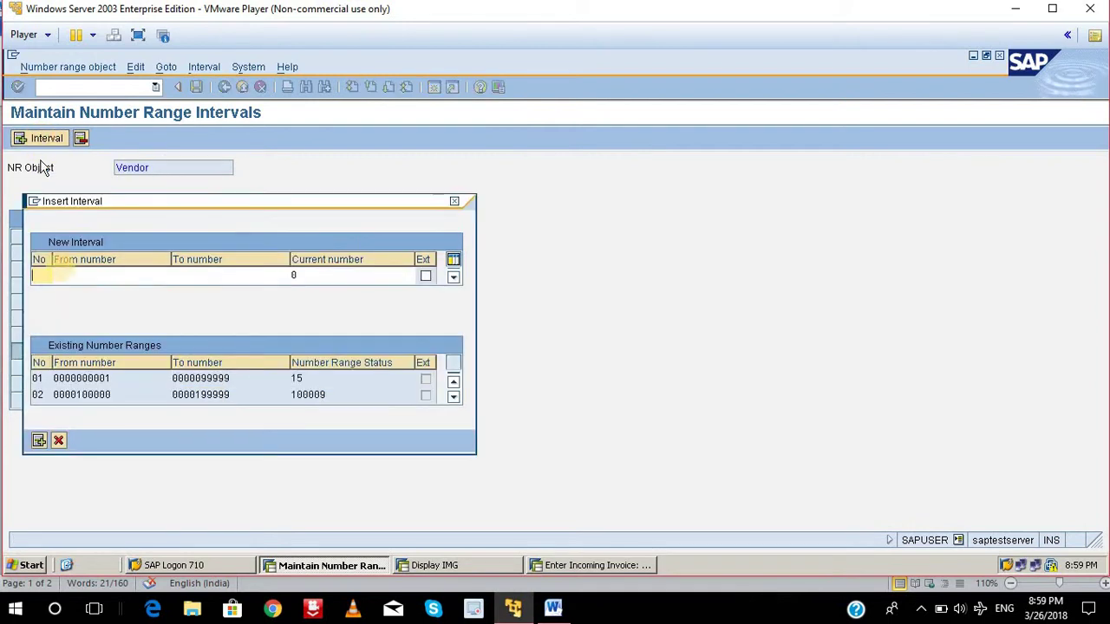
pyautogui.click(40, 274)
pyautogui.click(454, 384)
pyautogui.click(454, 397)
pyautogui.click(455, 396)
pyautogui.click(454, 397)
pyautogui.click(455, 396)
pyautogui.click(455, 397)
pyautogui.click(455, 396)
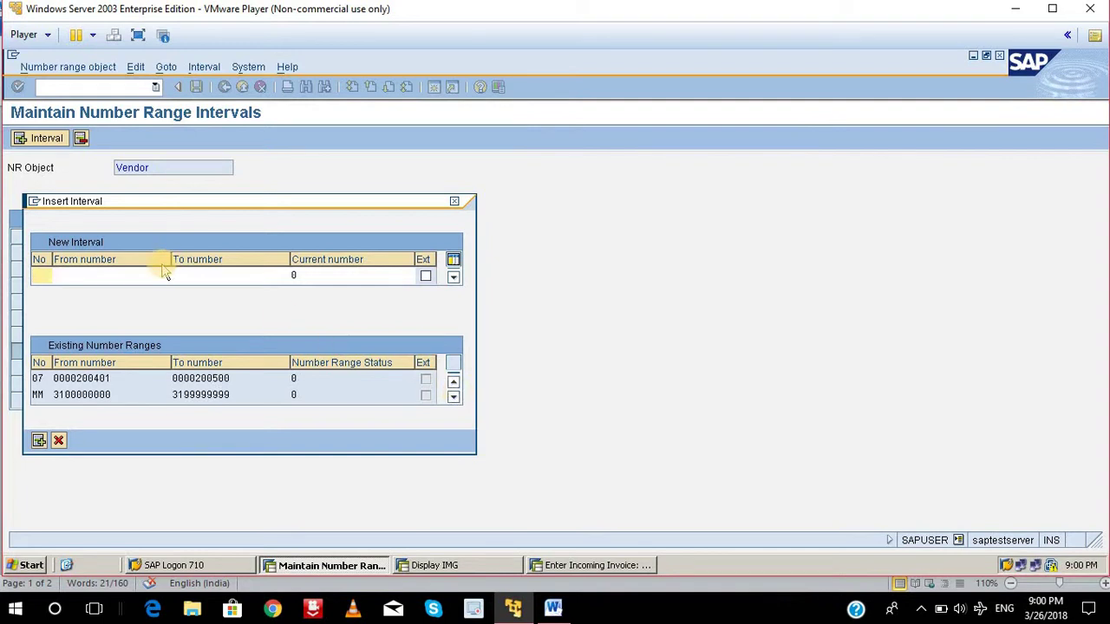
pyautogui.press('Return')
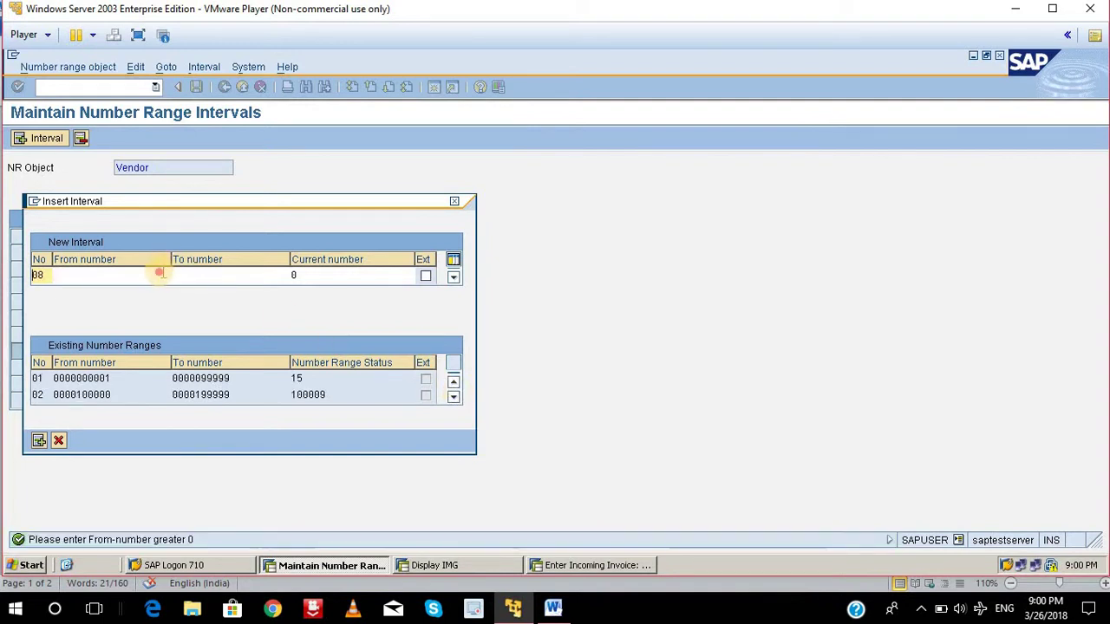
# - Set interval 08 to run from 200501 to 200600 and insert it into the vendor intervals
pyautogui.click(178, 276)
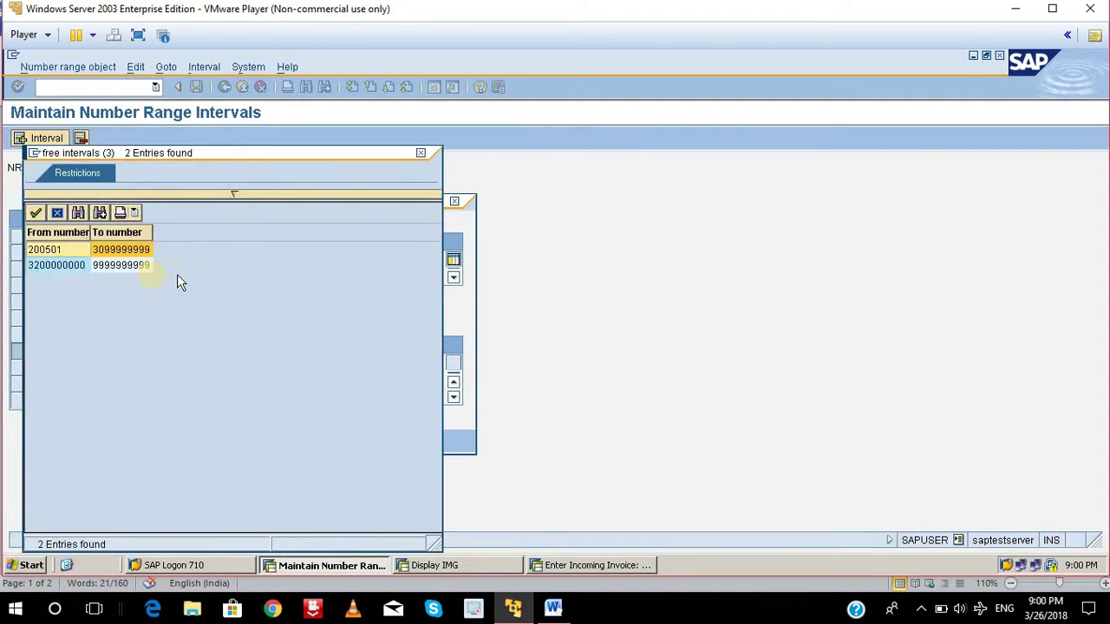
pyautogui.doubleClick(43, 249)
pyautogui.moveTo(247, 274); pyautogui.dragTo(175, 275)
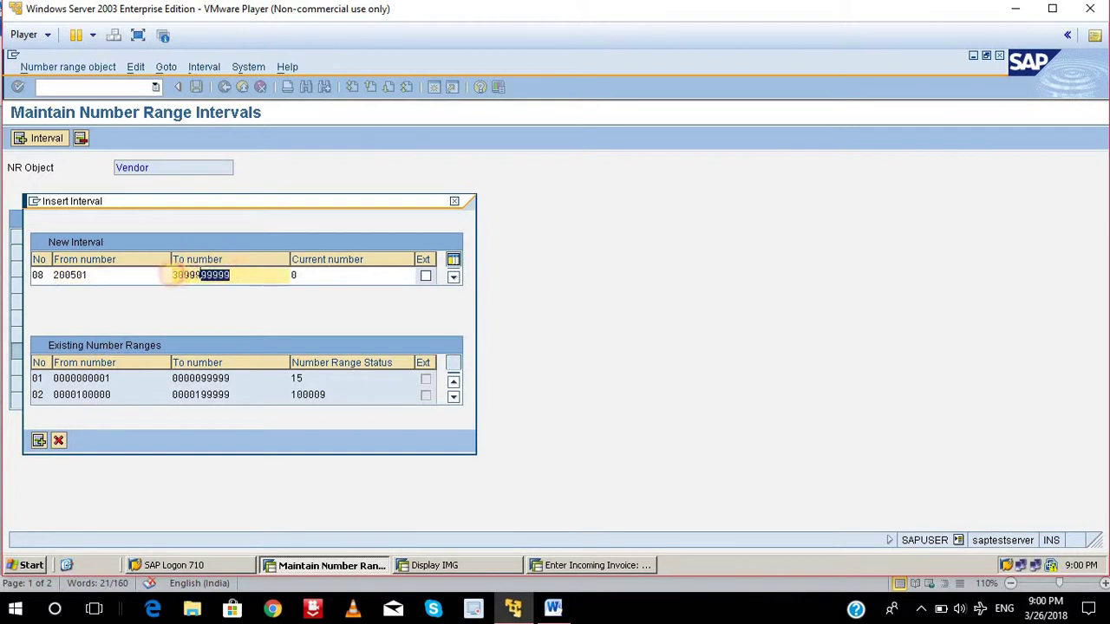
pyautogui.press('Delete')
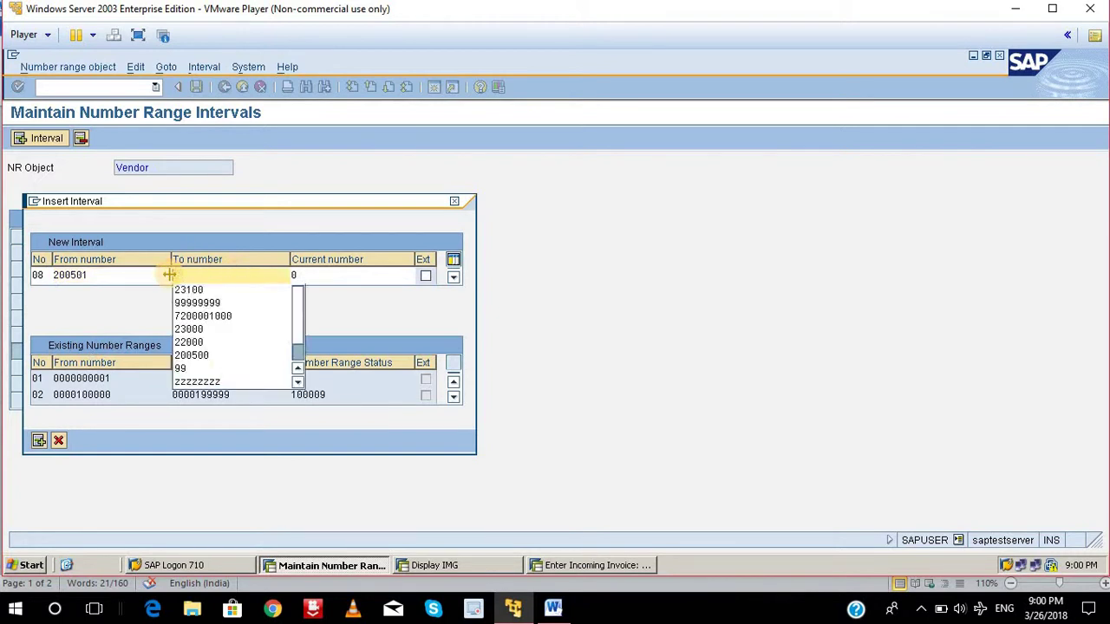
pyautogui.write('200')
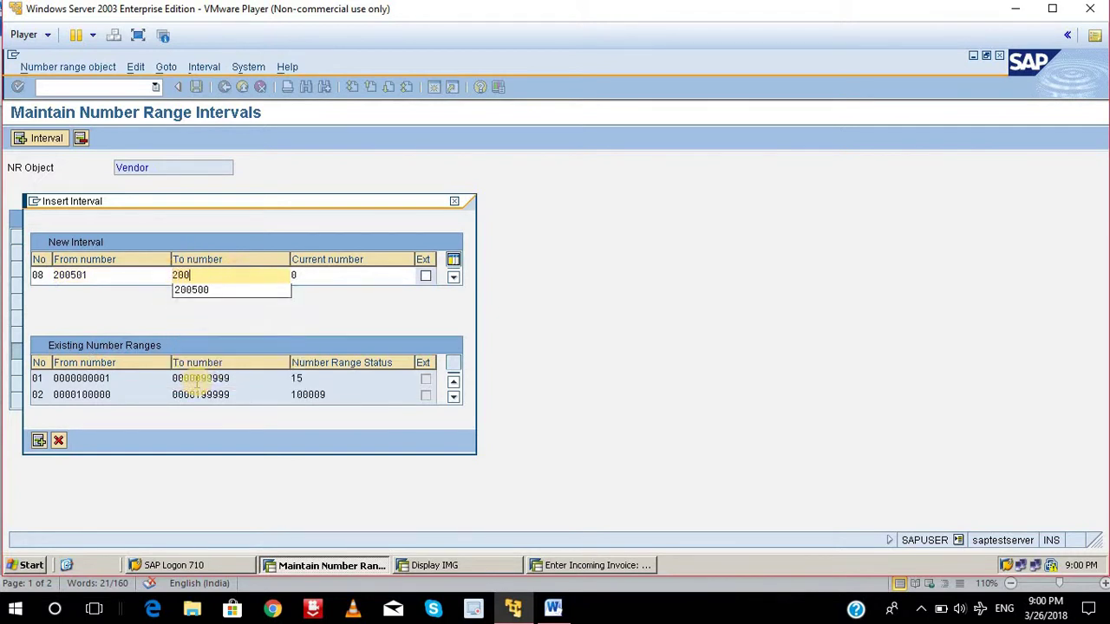
pyautogui.write('600')
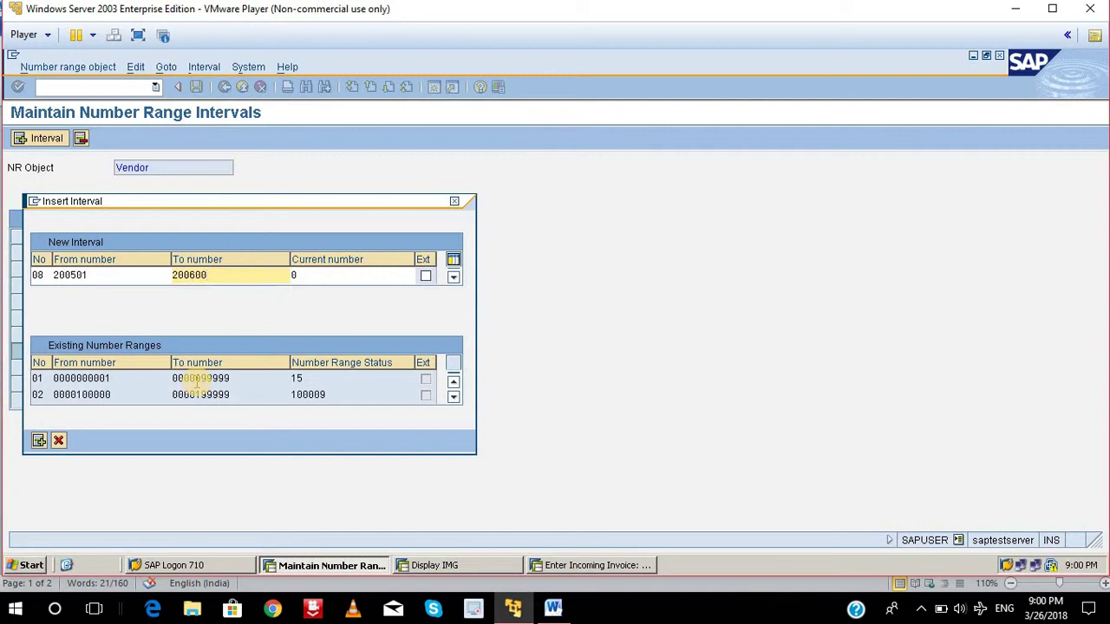
pyautogui.press('Return')
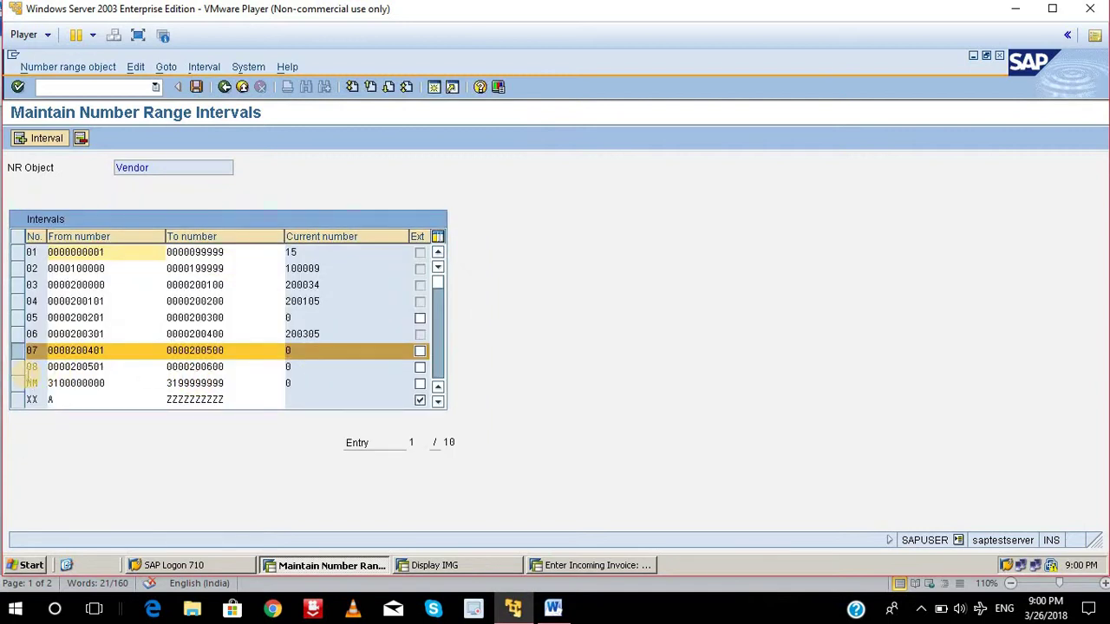
# - Save the new interval 08, acknowledge the transport notice and recheck the interval list
pyautogui.click(20, 369)
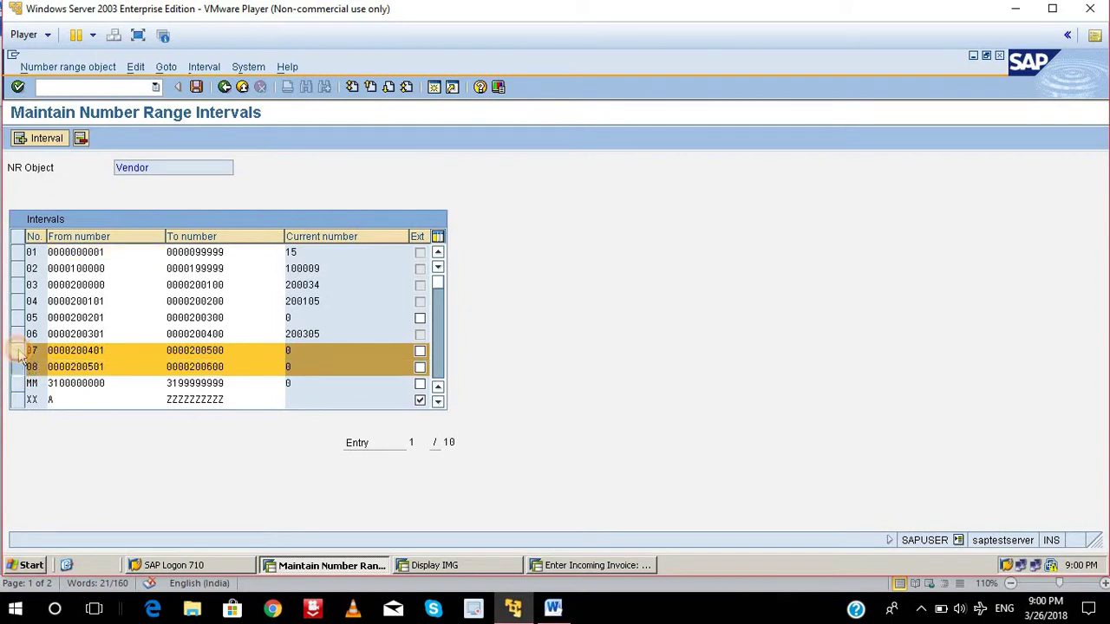
pyautogui.click(19, 369)
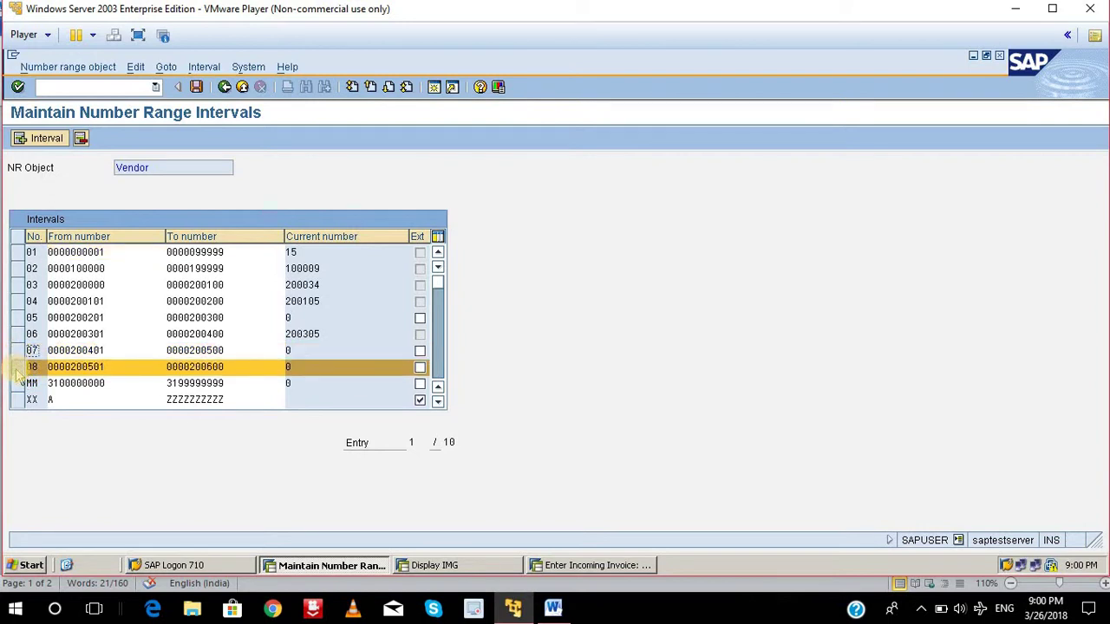
pyautogui.click(29, 369)
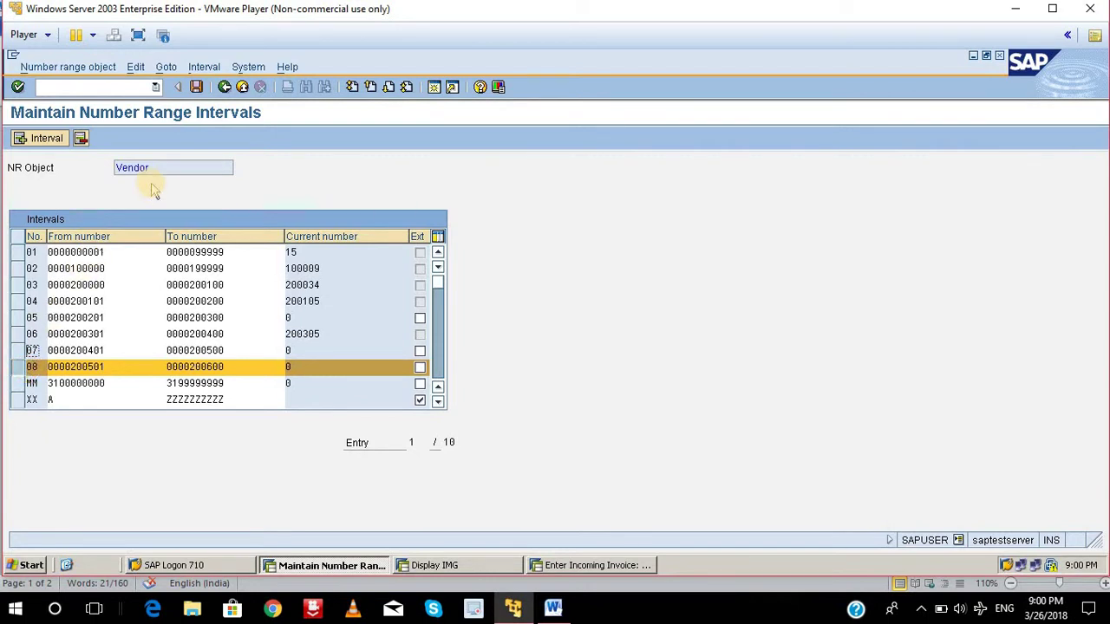
pyautogui.click(223, 87)
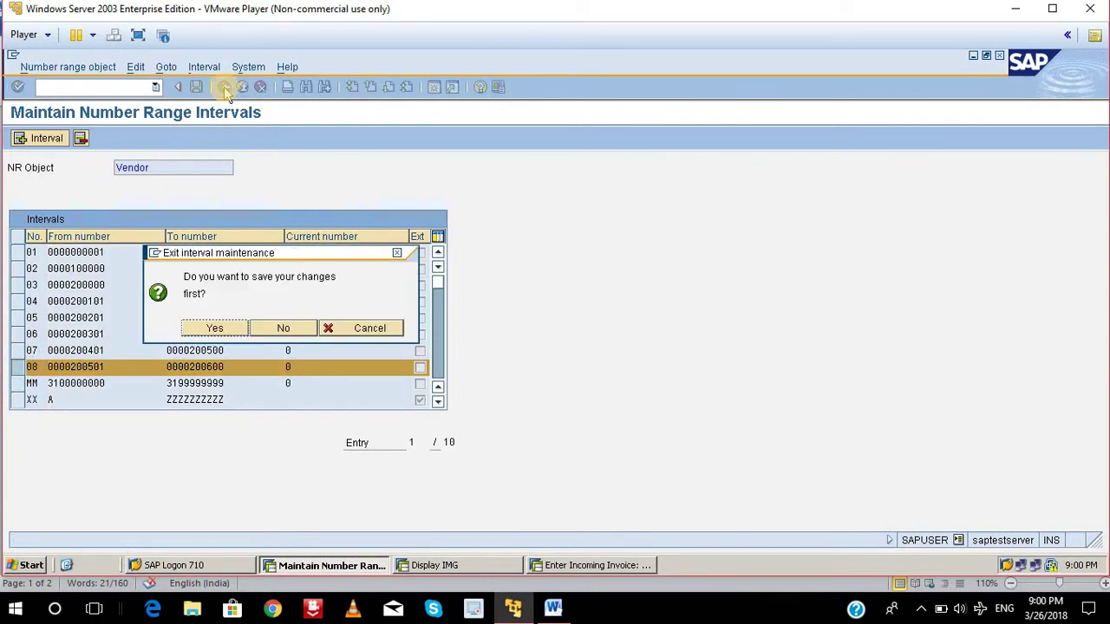
pyautogui.click(214, 329)
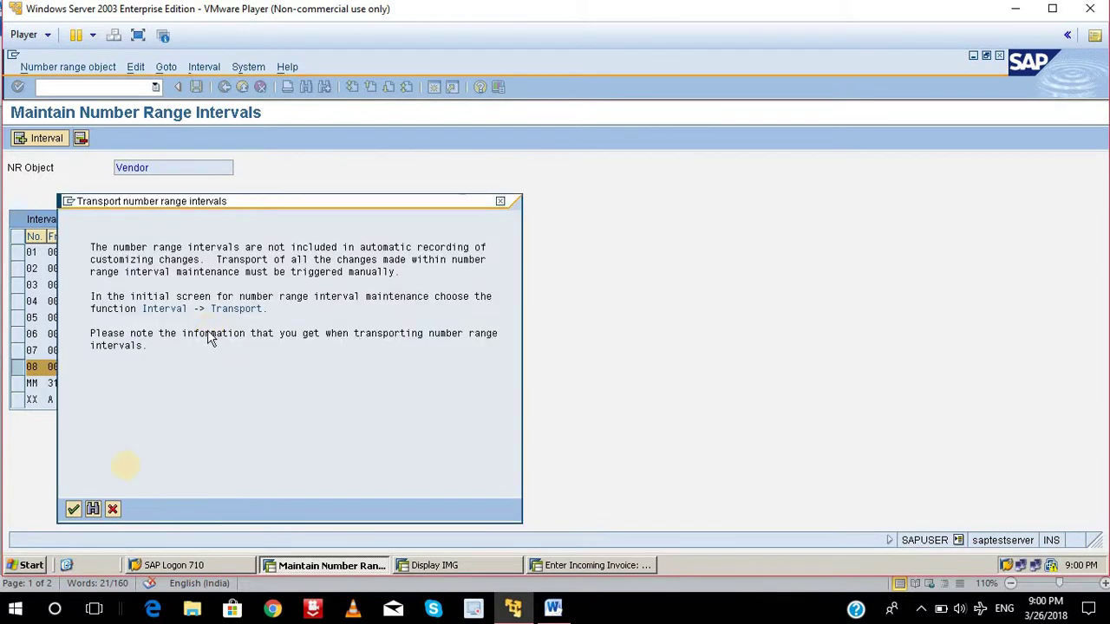
pyautogui.click(73, 509)
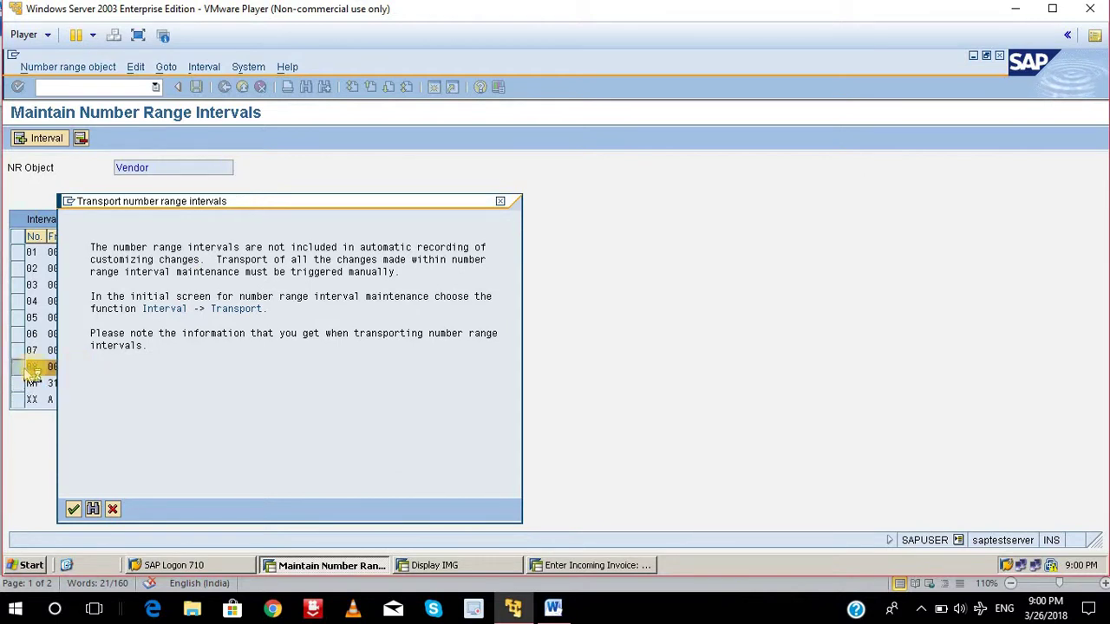
pyautogui.press('Return')
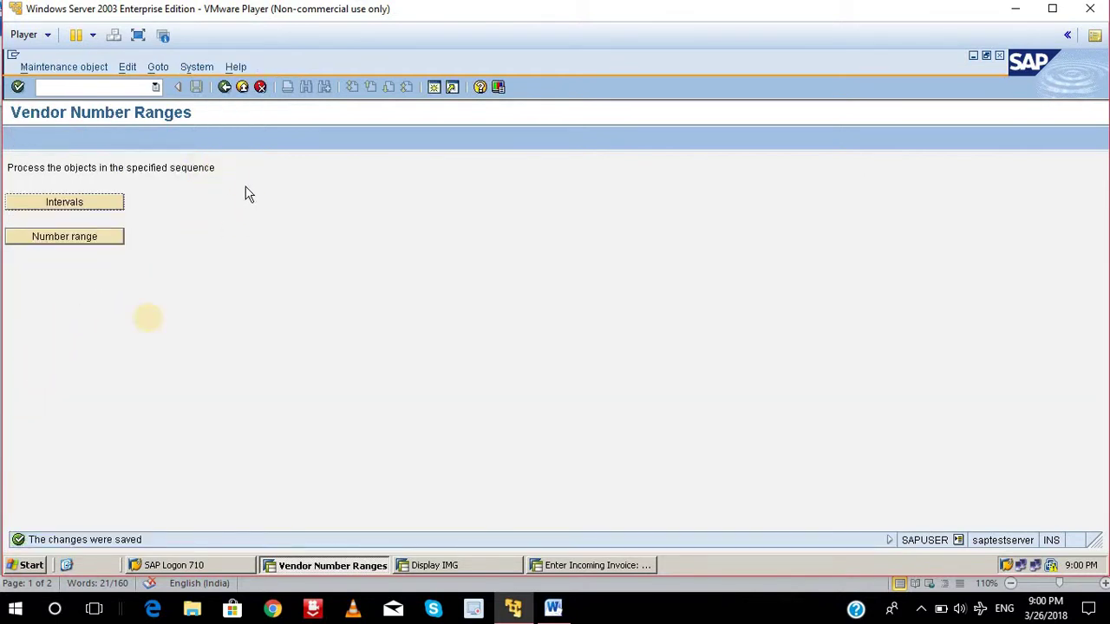
pyautogui.click(46, 205)
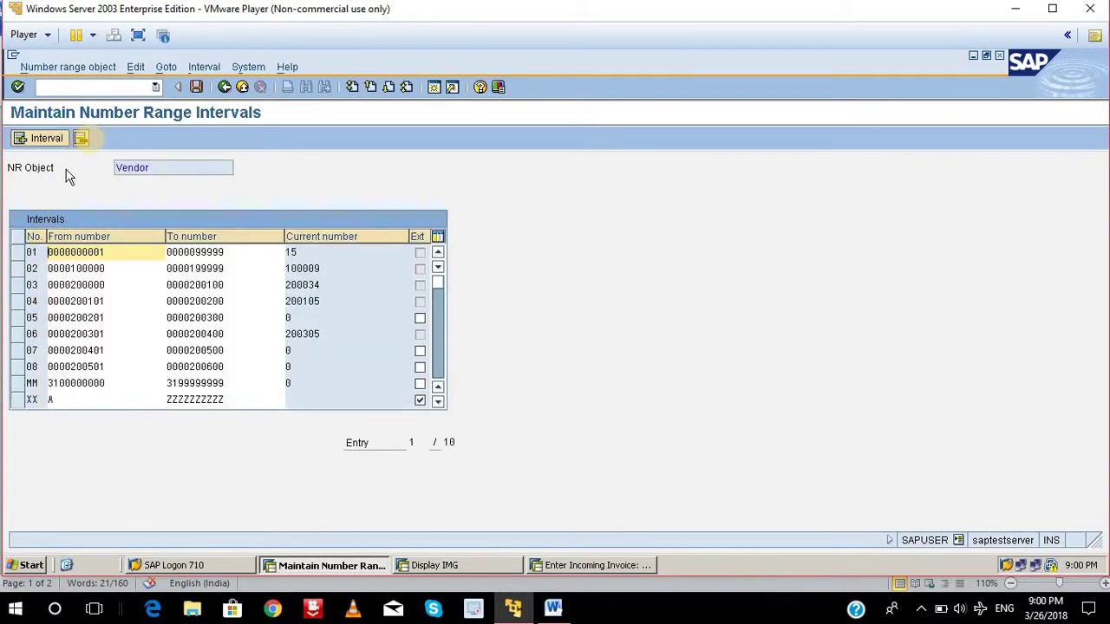
pyautogui.click(224, 87)
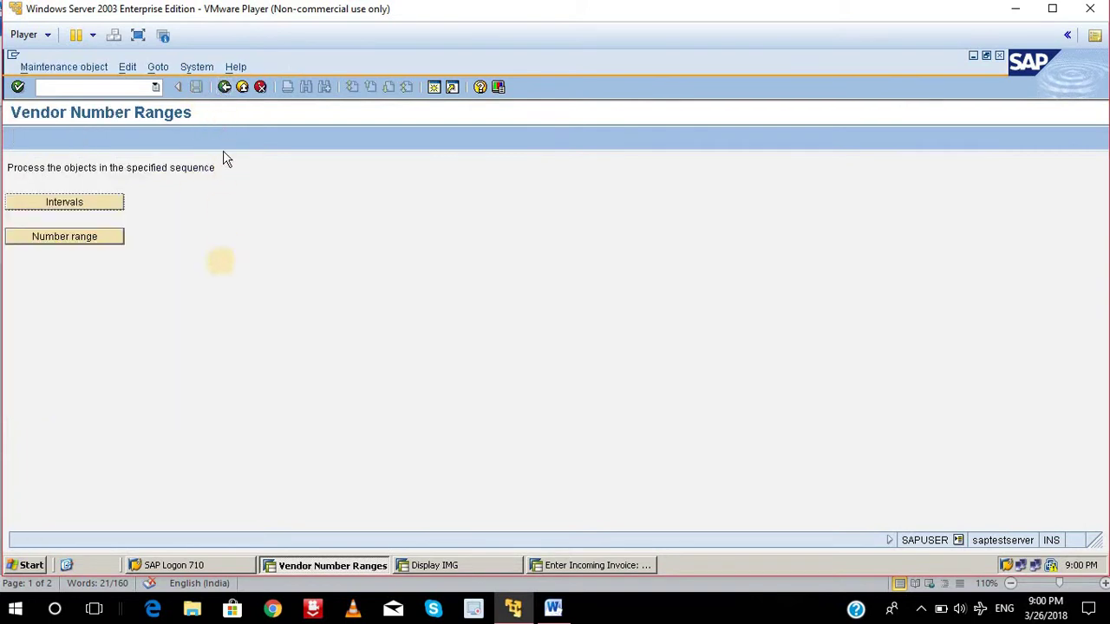
# - Open the assignment of vendor account groups to number ranges and examine the ranges of the standard groups
pyautogui.click(60, 246)
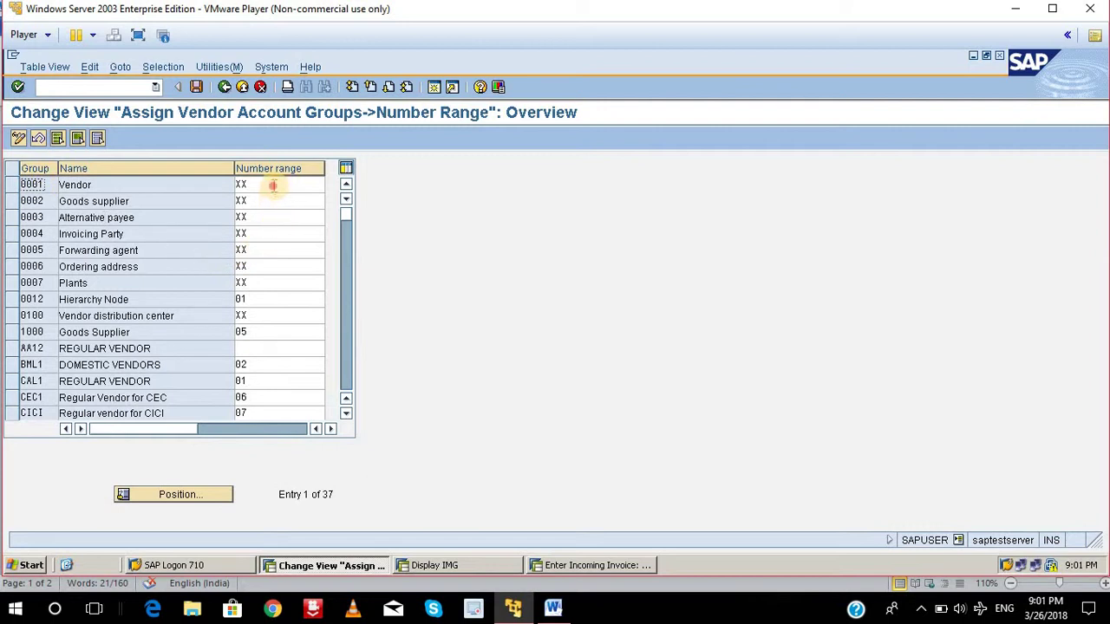
pyautogui.doubleClick(241, 185)
pyautogui.doubleClick(241, 201)
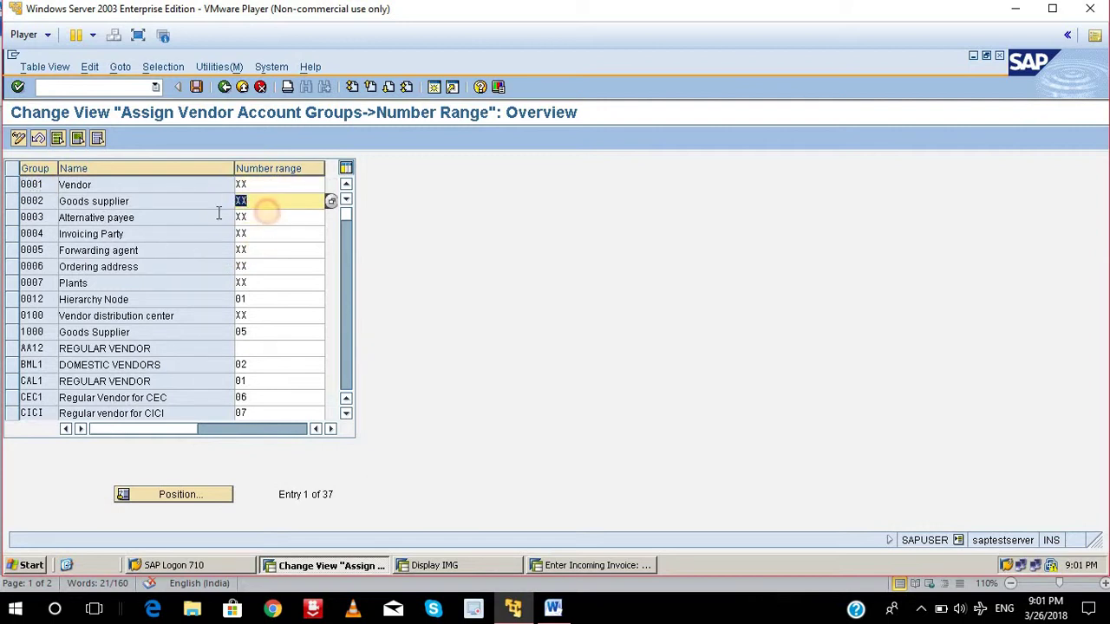
pyautogui.doubleClick(238, 217)
pyautogui.doubleClick(240, 235)
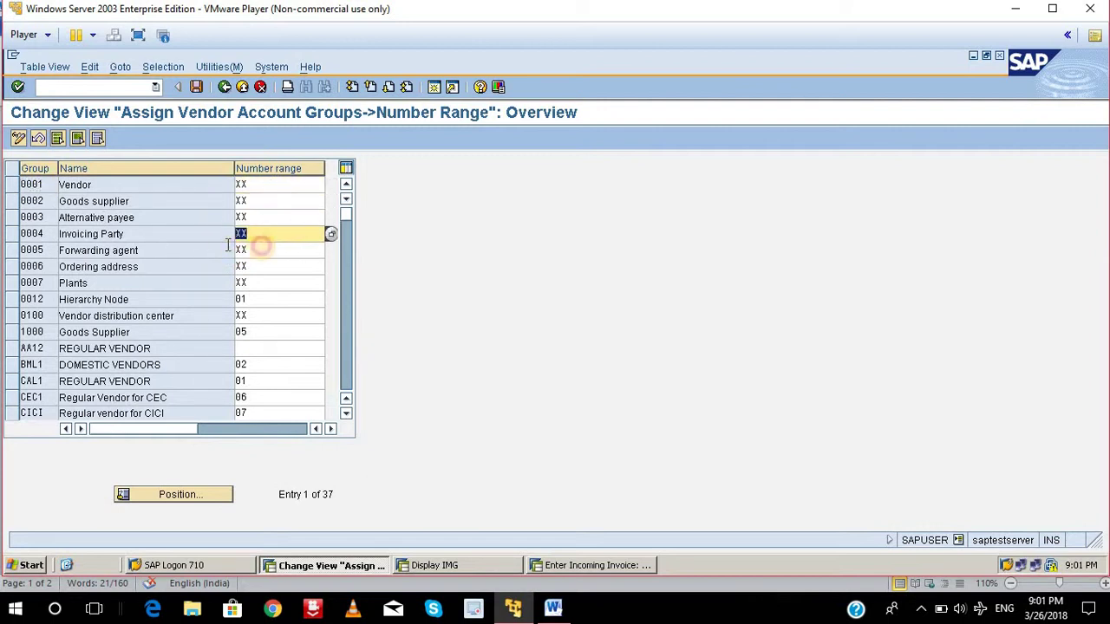
pyautogui.doubleClick(241, 251)
pyautogui.doubleClick(241, 299)
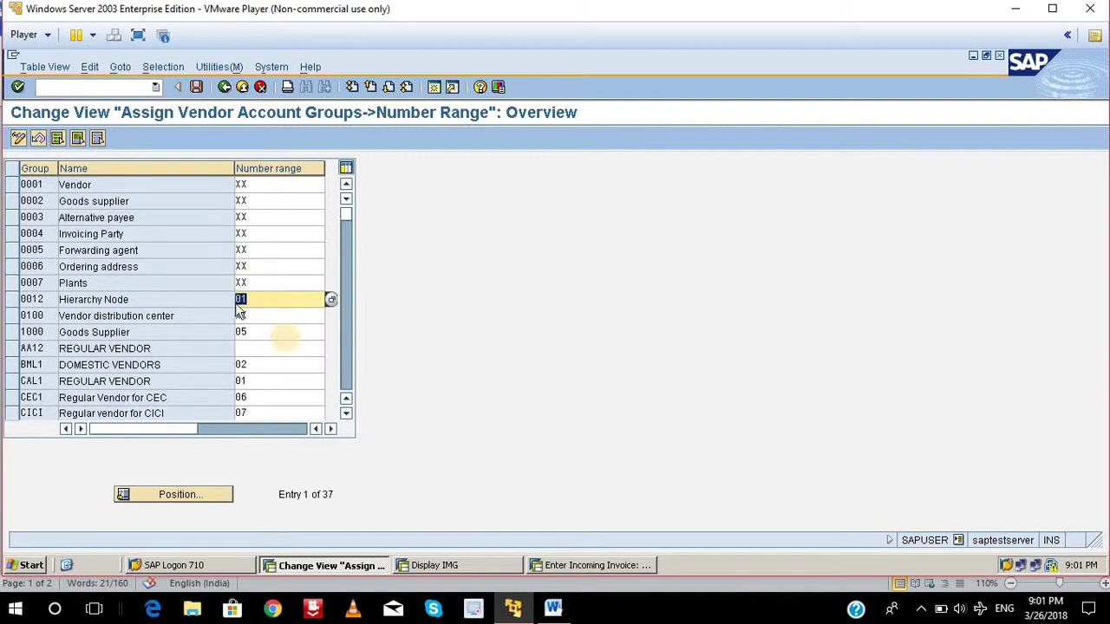
# - Enter XX as the number range for account group ZV02 "New Regular Vendor"
pyautogui.doubleClick(248, 332)
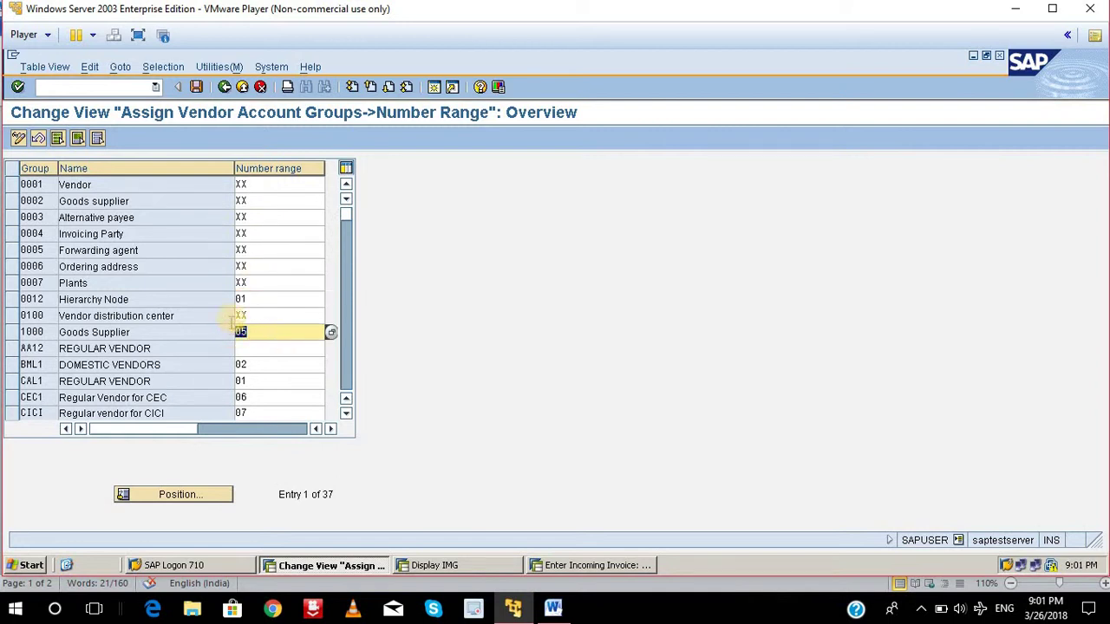
pyautogui.scroll(-10, 234, 320)
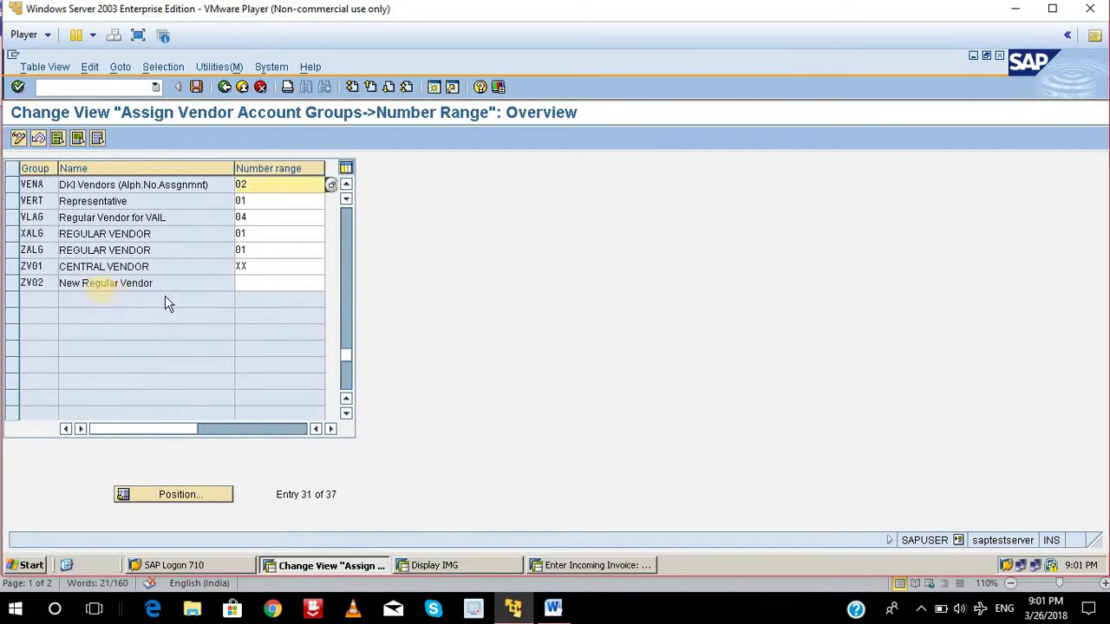
pyautogui.click(12, 292)
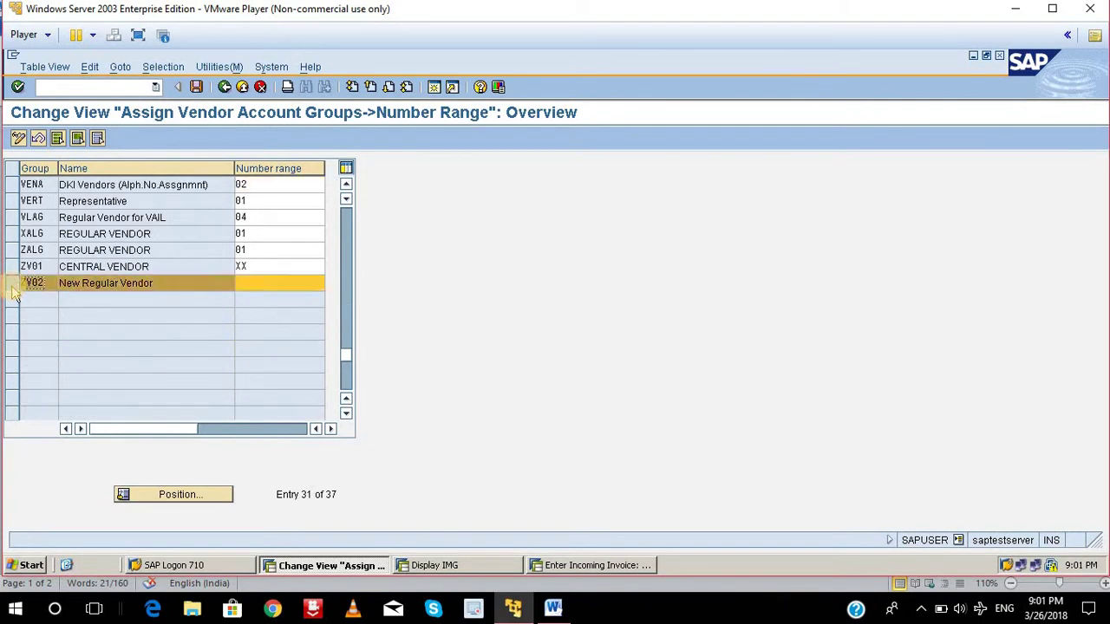
pyautogui.click(252, 283)
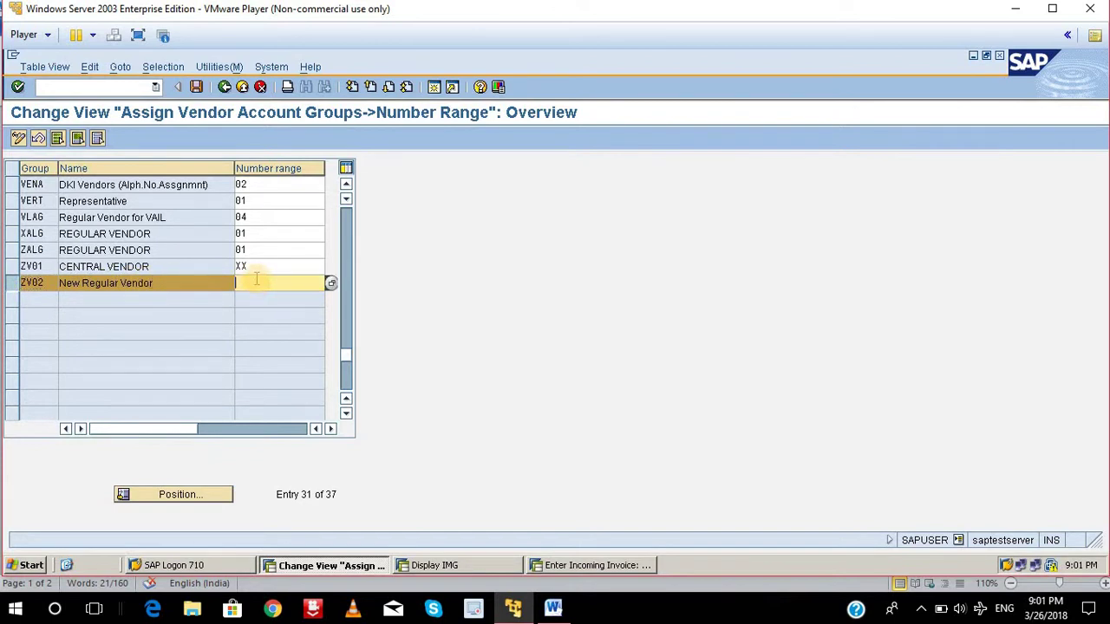
pyautogui.write('08')
pyautogui.press('BackSpace')
pyautogui.write('xx')
# - Save the number range assignment in customizing request TSTK900020
pyautogui.hotkey('ctrl', 's')
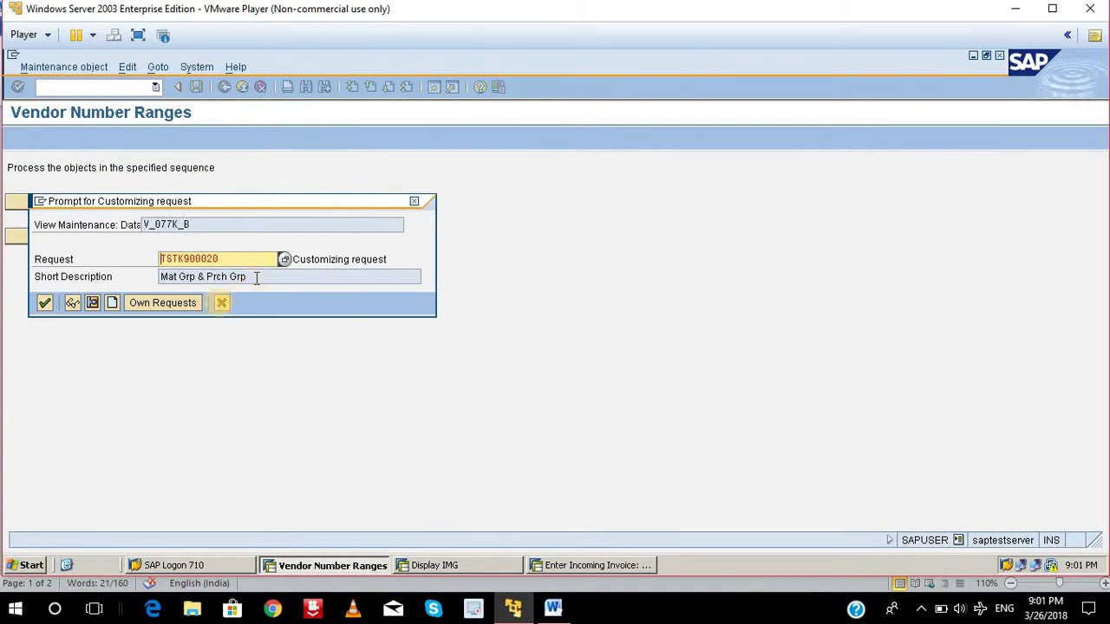
pyautogui.click(44, 302)
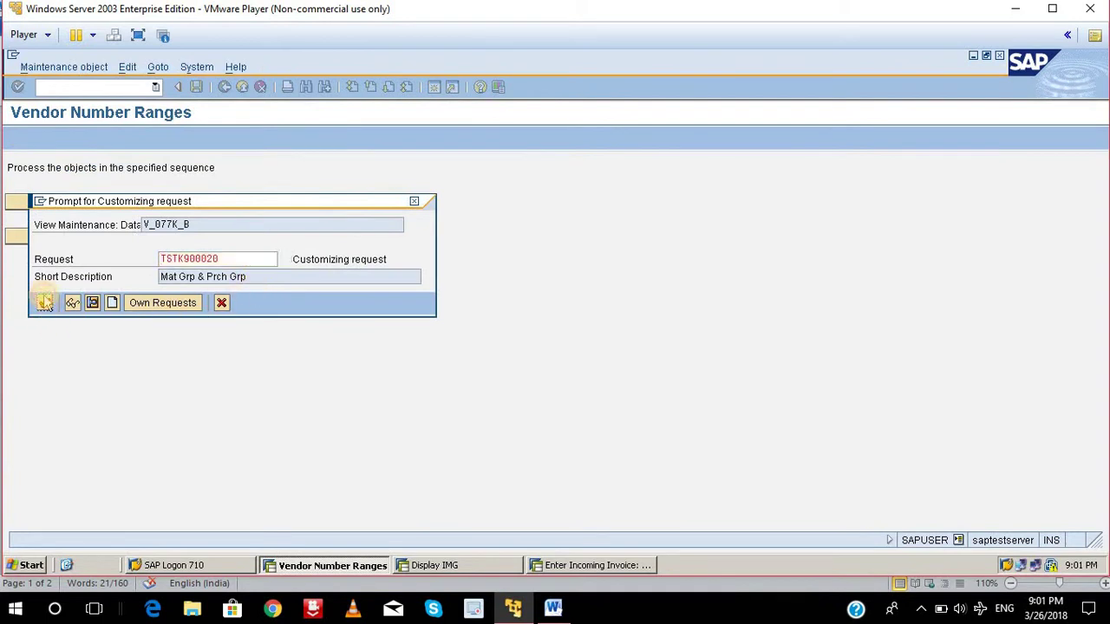
pyautogui.click(44, 302)
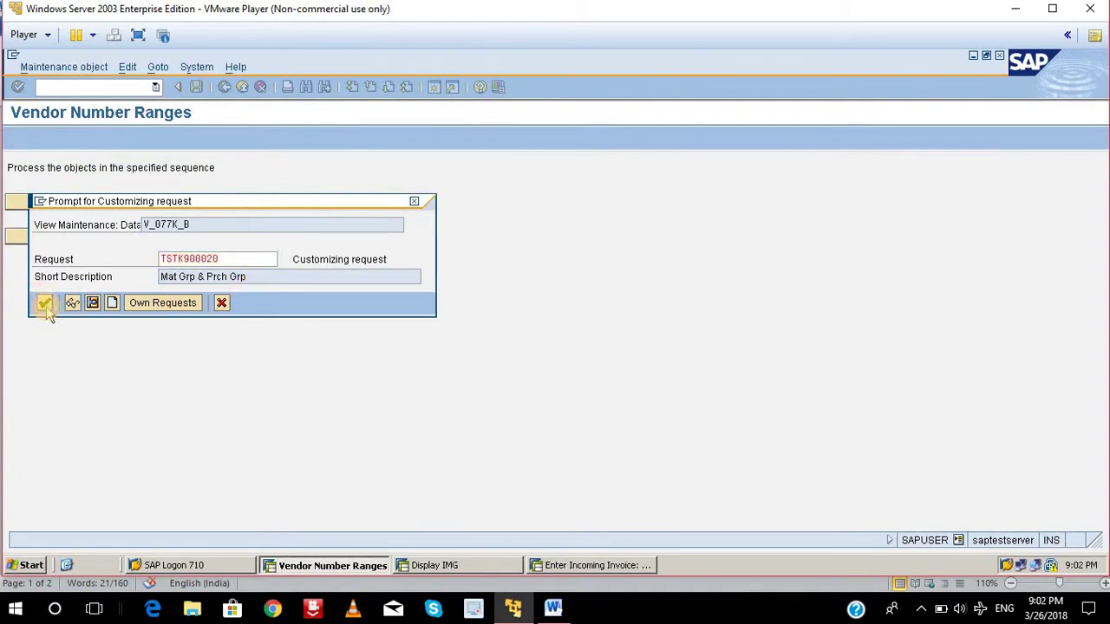
# - Leave the vendor number range customizing and start vendor creation with transaction XK01
pyautogui.click(224, 88)
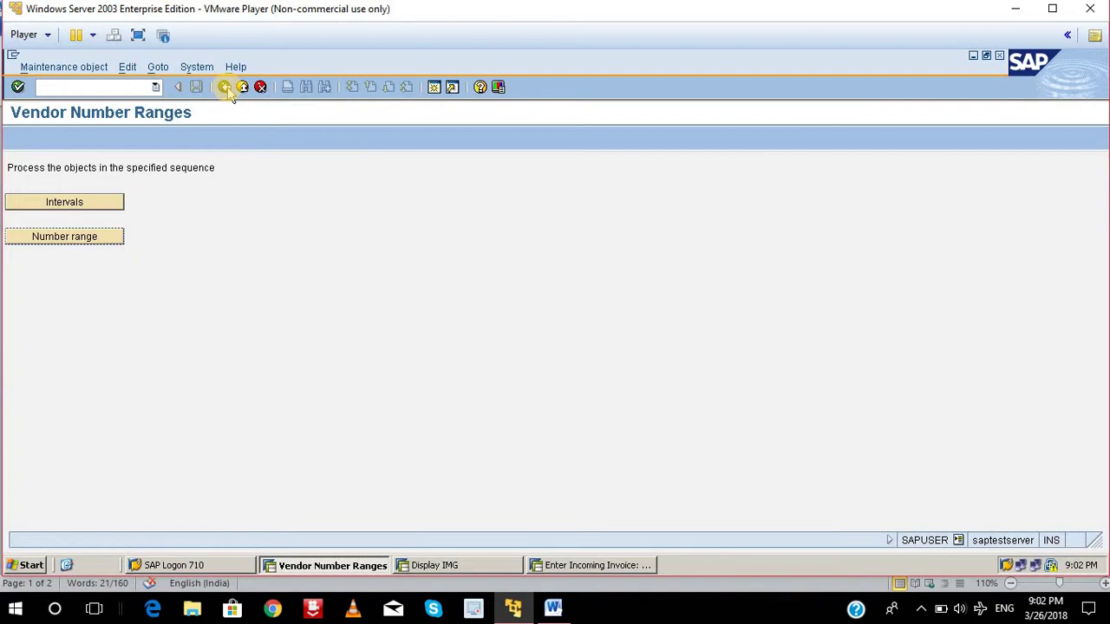
pyautogui.click(225, 88)
pyautogui.click(226, 87)
pyautogui.click(225, 88)
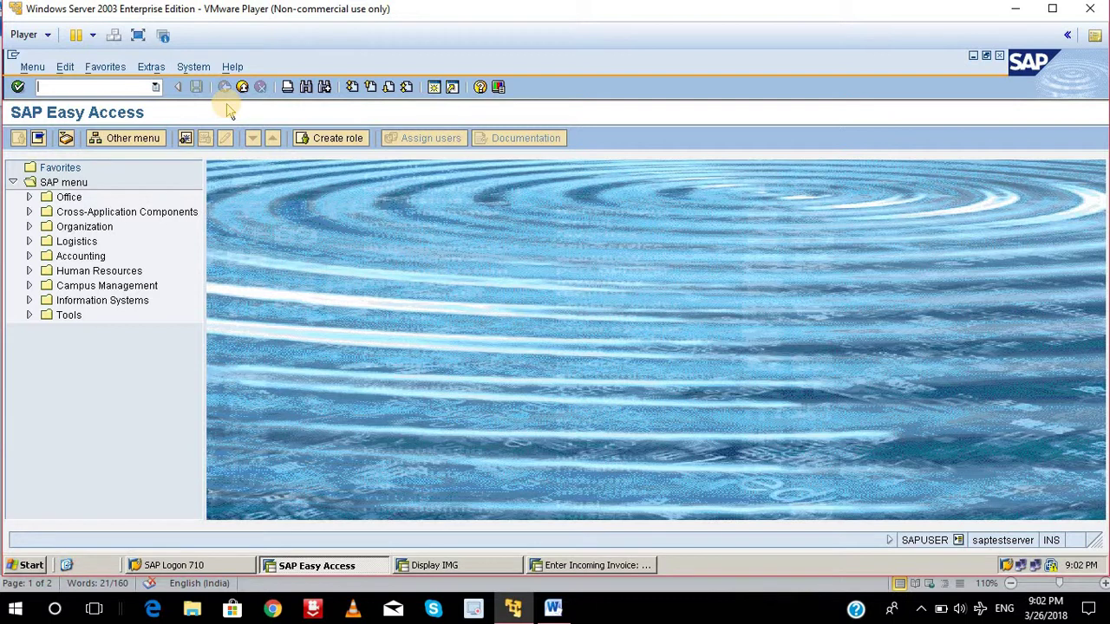
pyautogui.write('xk01')
pyautogui.press('Return')
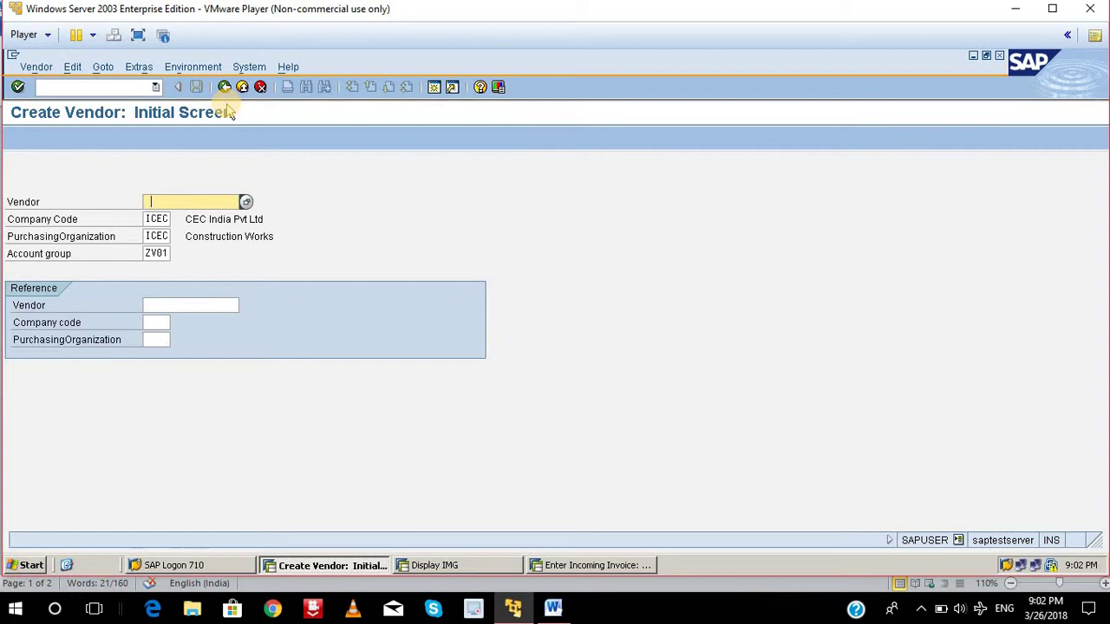
# - Enter ZVENDOR002 as the new vendor's account number, based on the earlier entry ZVENDOR001
pyautogui.press('BackSpace')
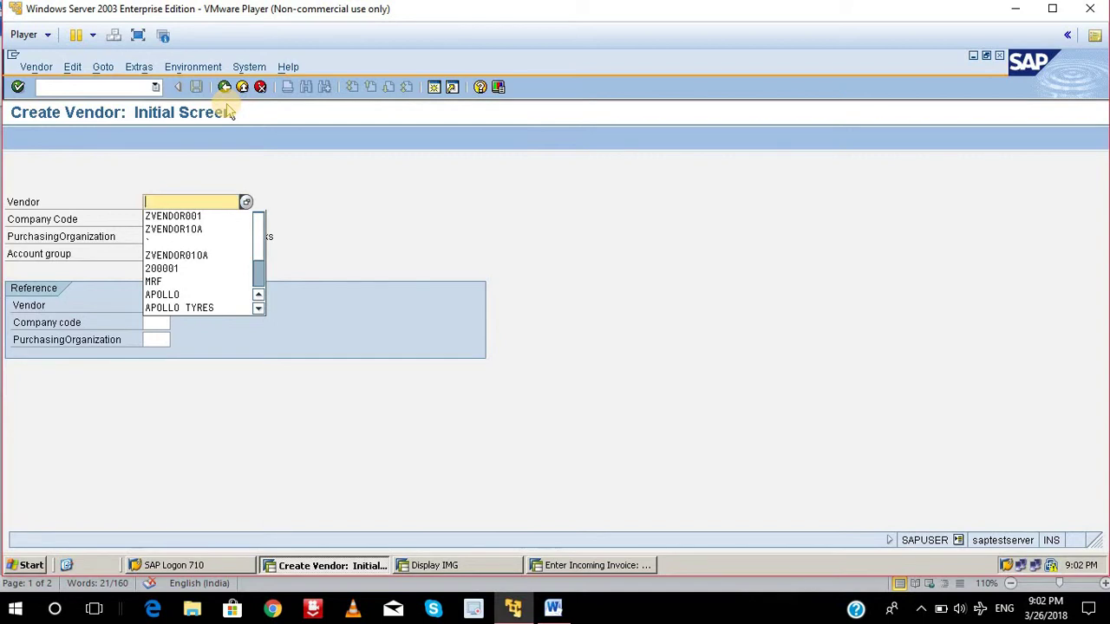
pyautogui.press('Down')
pyautogui.press('Return')
pyautogui.press('BackSpace')
pyautogui.write('2')
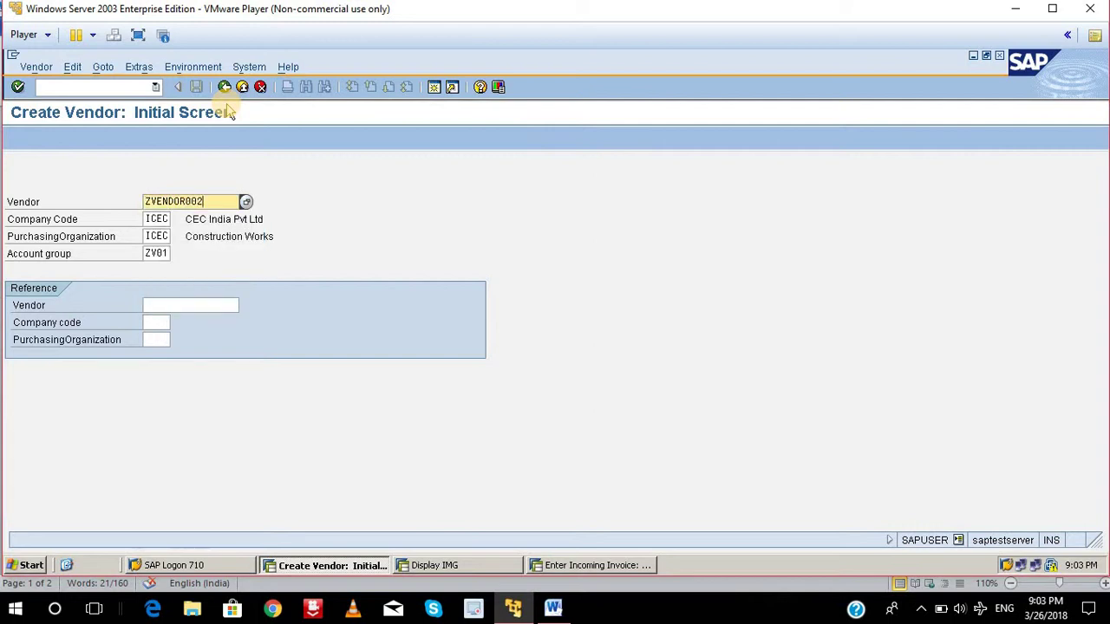
# - Set the account group to ZV02 and continue to the vendor's address data
pyautogui.press('Tab')
pyautogui.press('Tab')
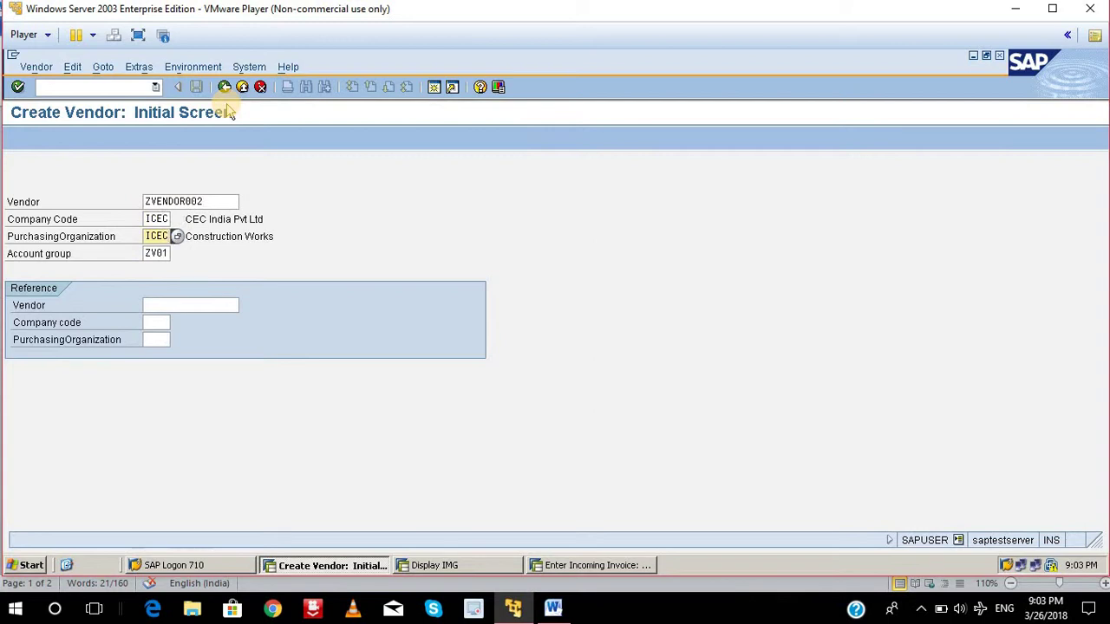
pyautogui.press('Tab')
pyautogui.press('BackSpace')
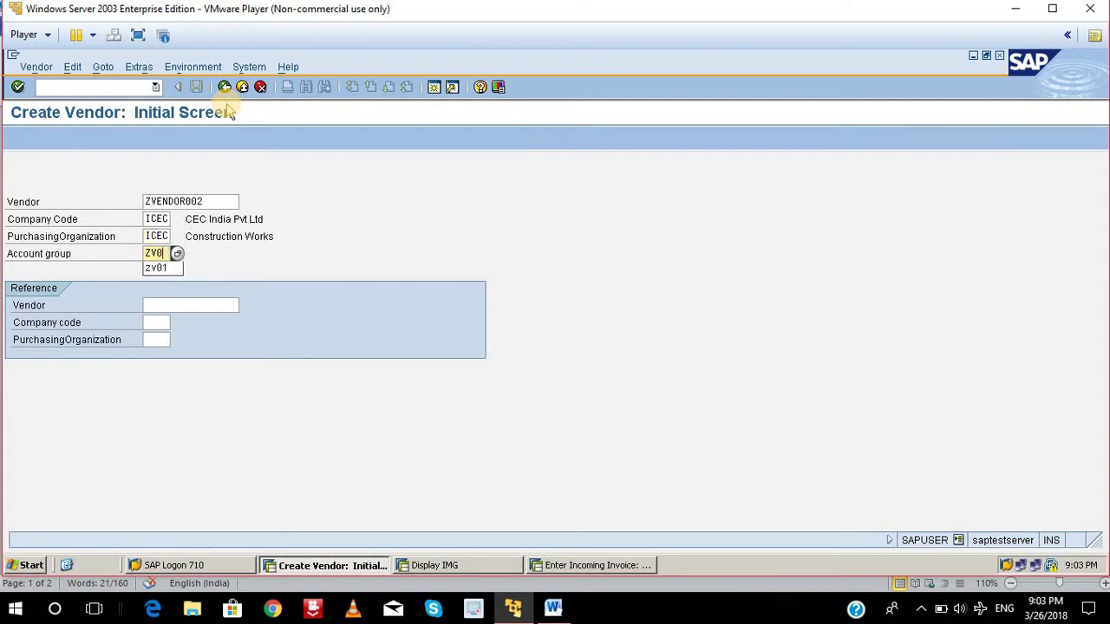
pyautogui.write('2')
pyautogui.press('Return')
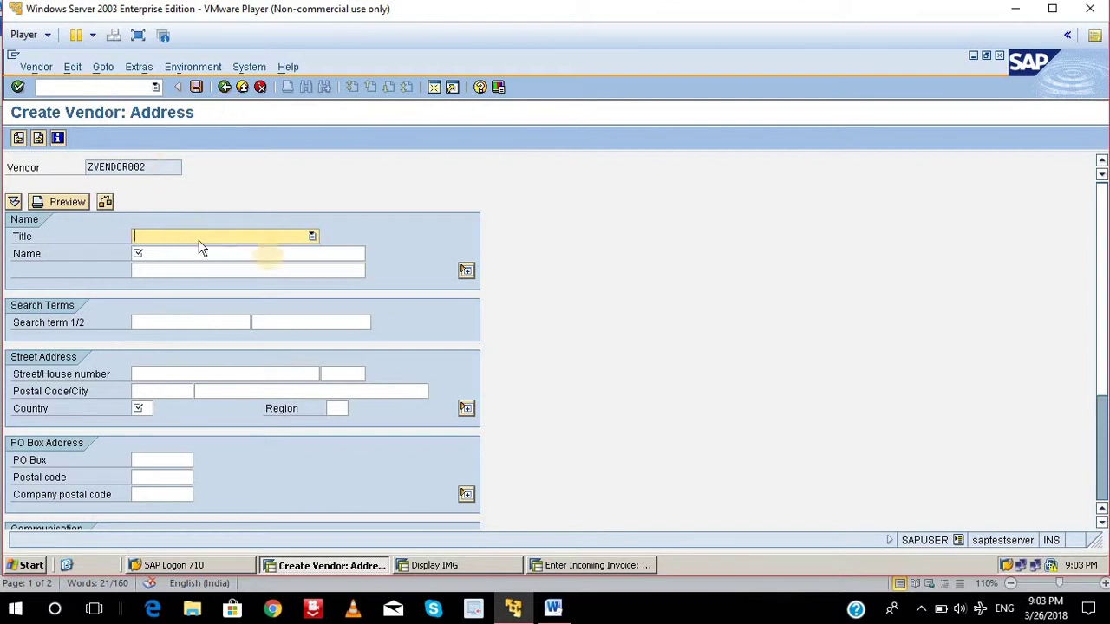
# - Set the vendor's title to Company and its name to A P Enterprises
pyautogui.click(312, 237)
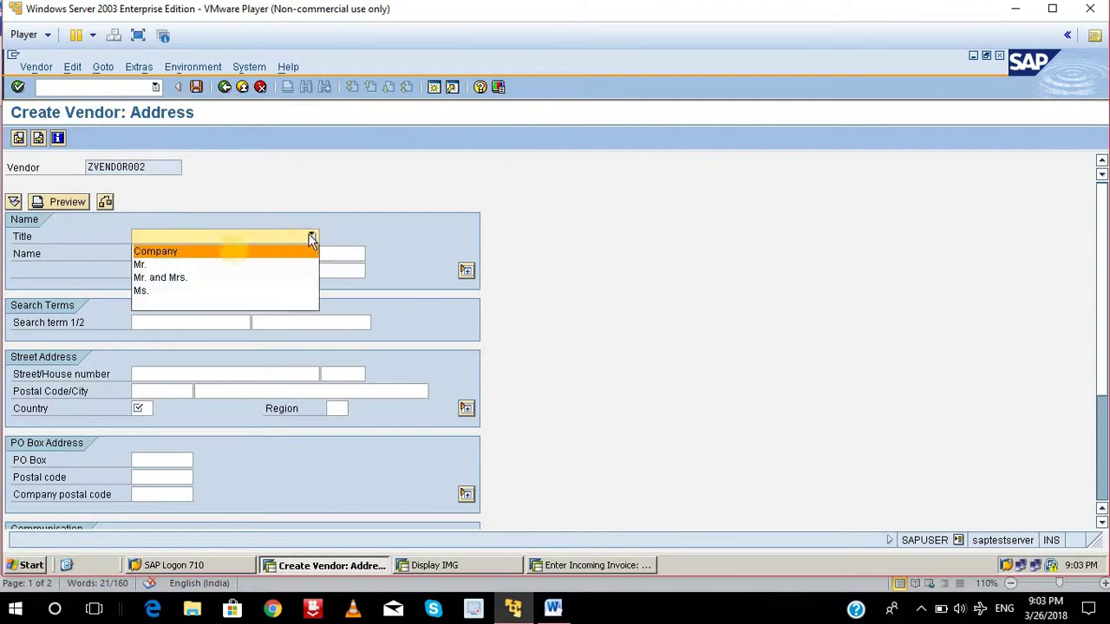
pyautogui.click(185, 252)
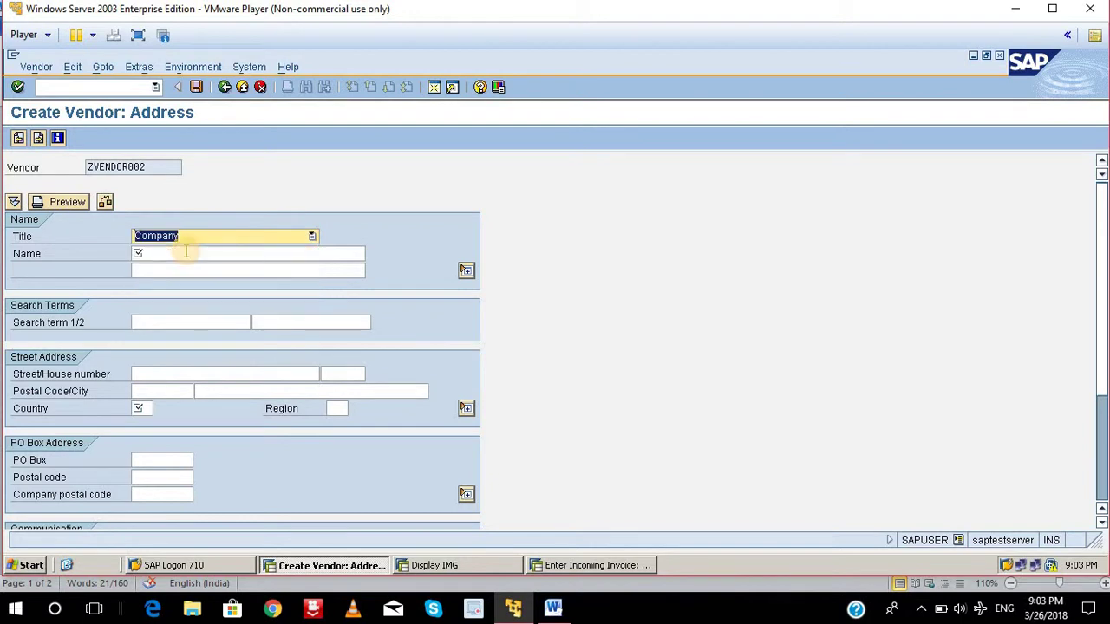
pyautogui.click(38, 139)
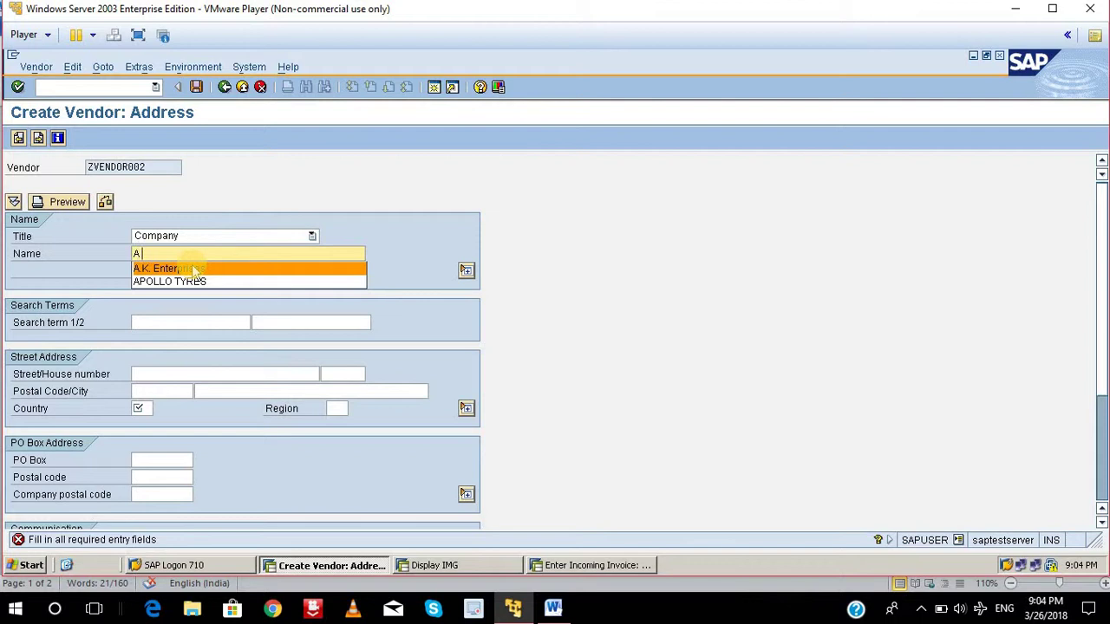
pyautogui.write('P Enterprises')
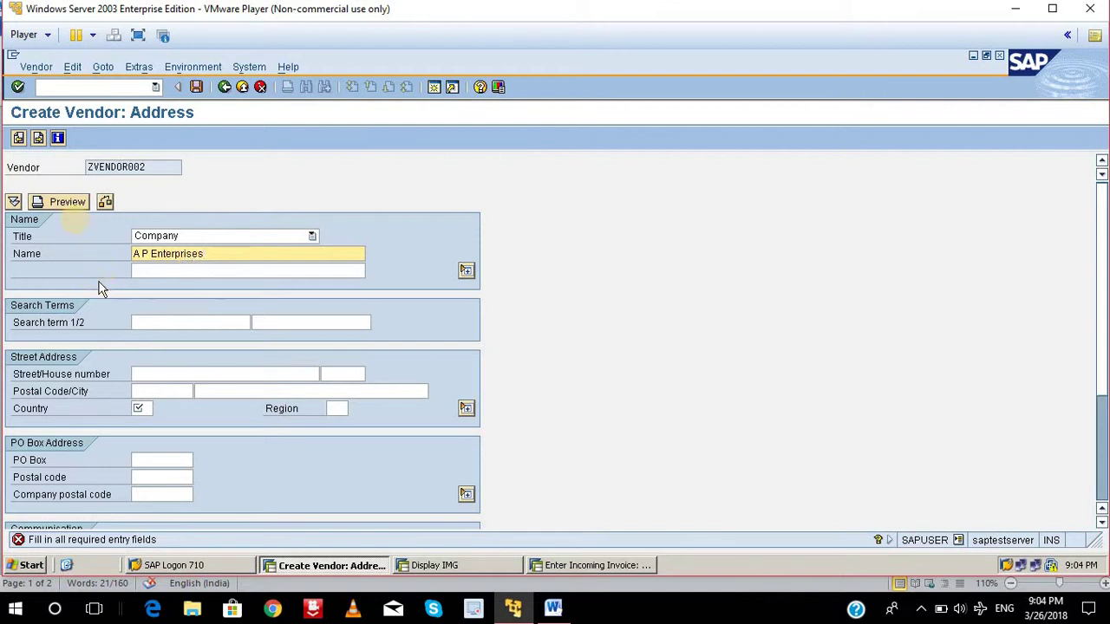
# - Set the vendor's country to IN and continue to the control data
pyautogui.click(38, 139)
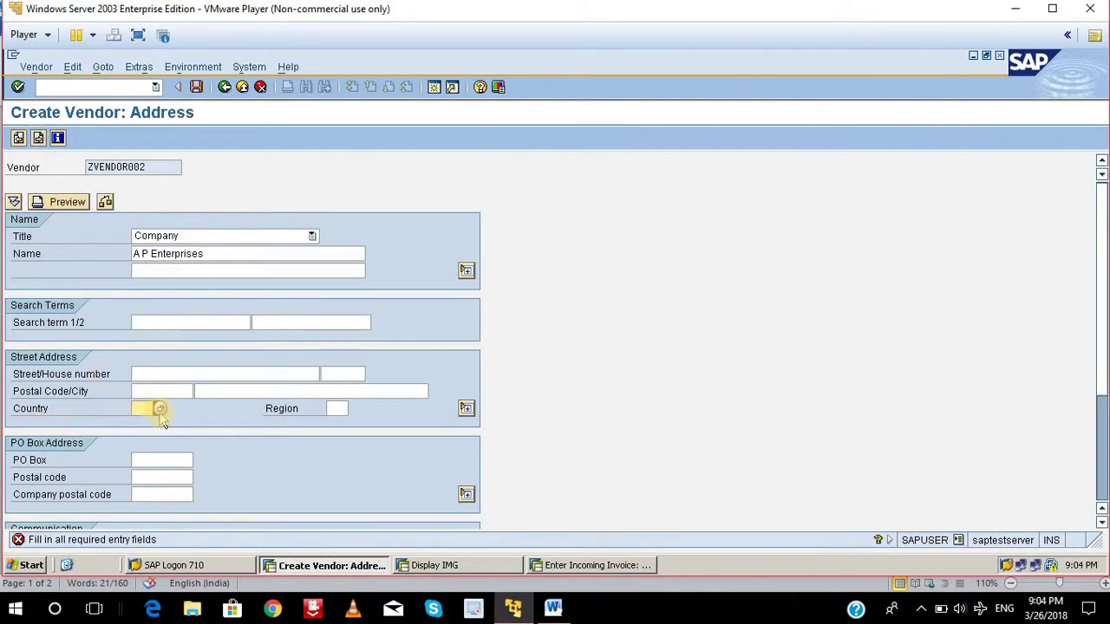
pyautogui.write('IN')
pyautogui.press('Return')
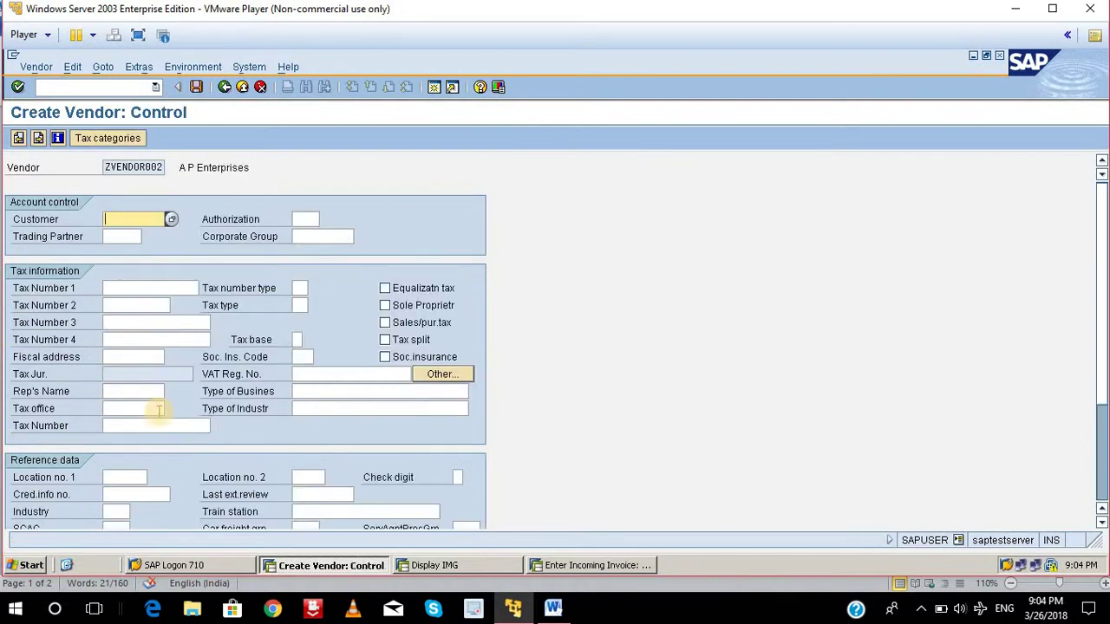
# - Examine the account control, tax and reference fields of the vendor's control data, and leave without saving the vendor
pyautogui.scroll(-2, 159, 409)
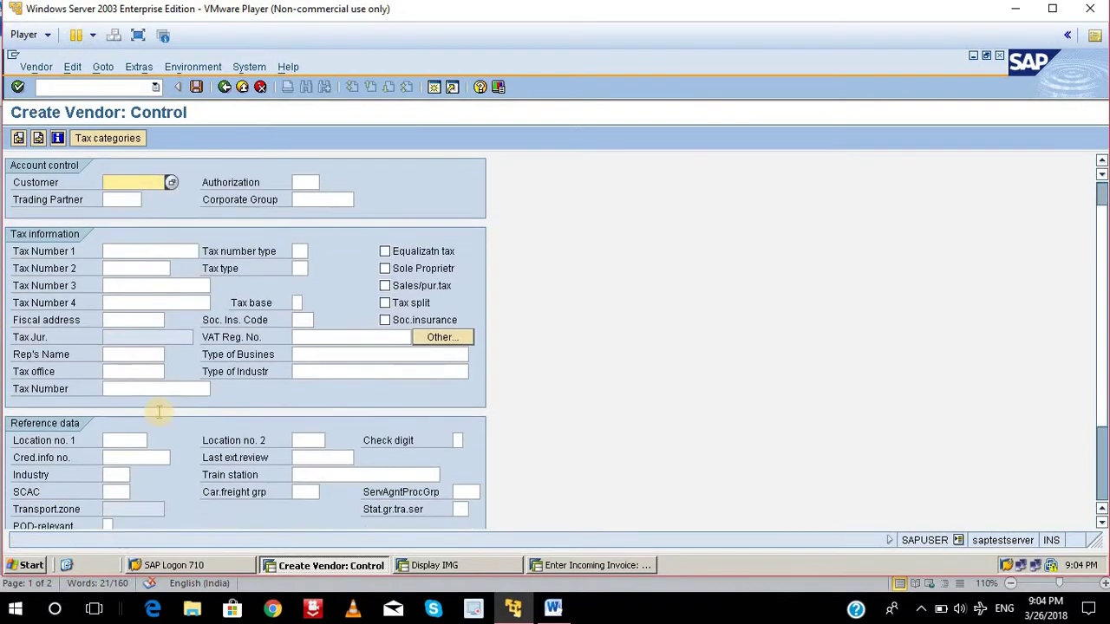
pyautogui.scroll(2, 159, 409)
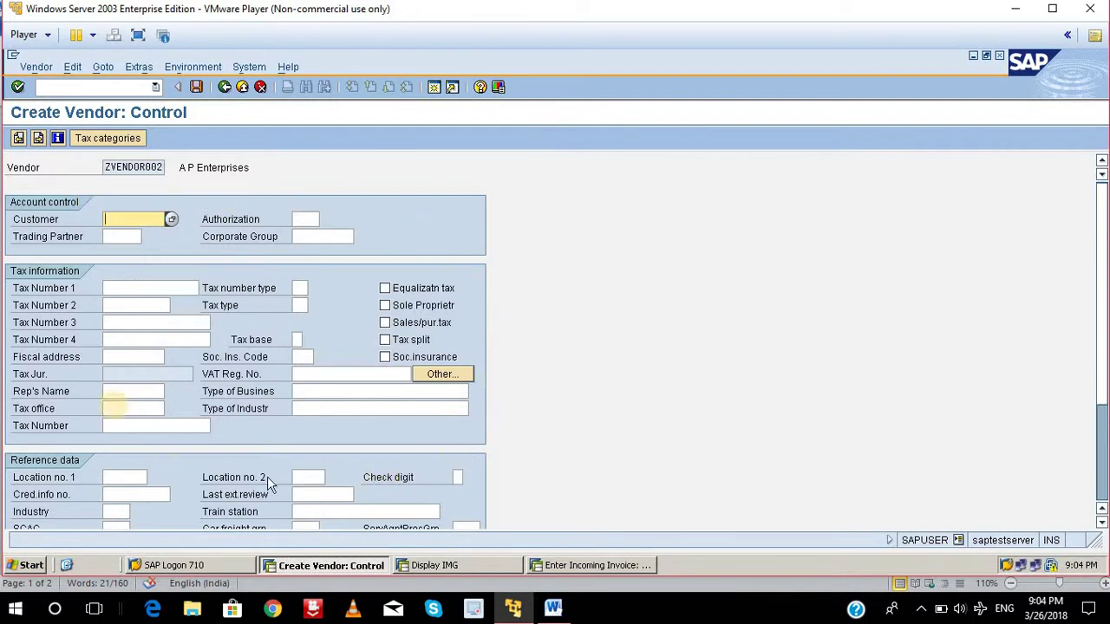
pyautogui.scroll(-5, 98, 354)
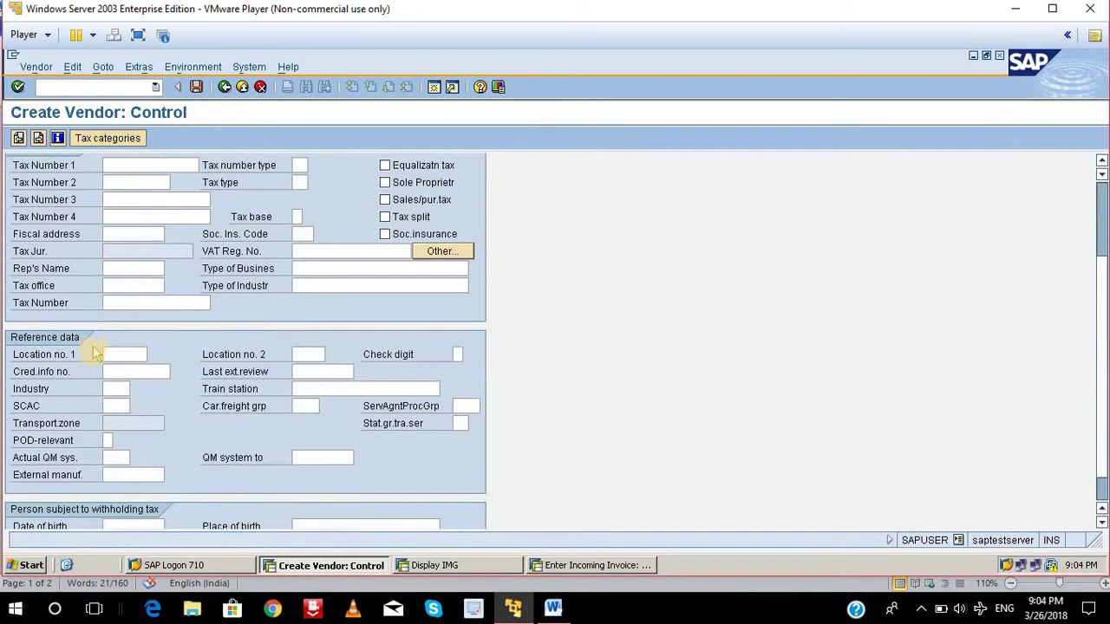
pyautogui.scroll(-2, 98, 354)
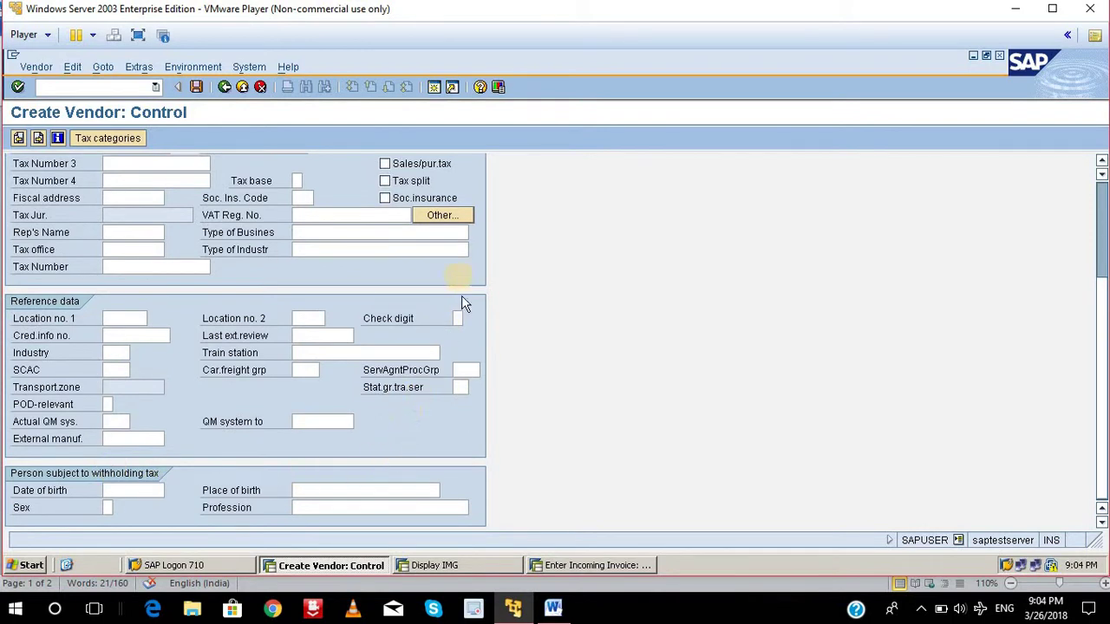
pyautogui.scroll(7, 436, 312)
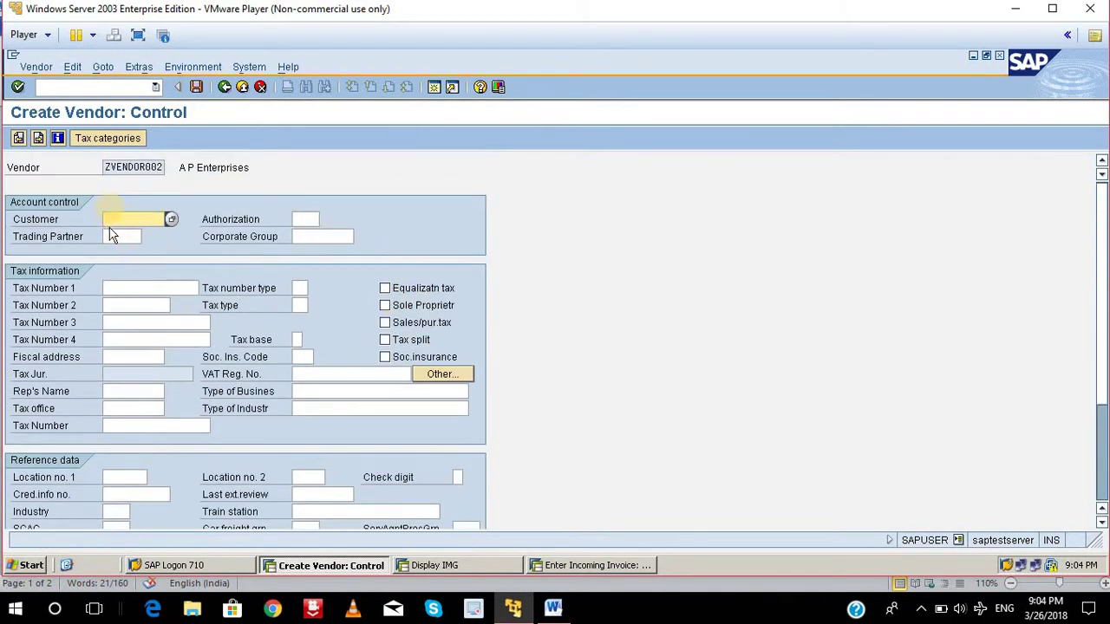
pyautogui.click(224, 87)
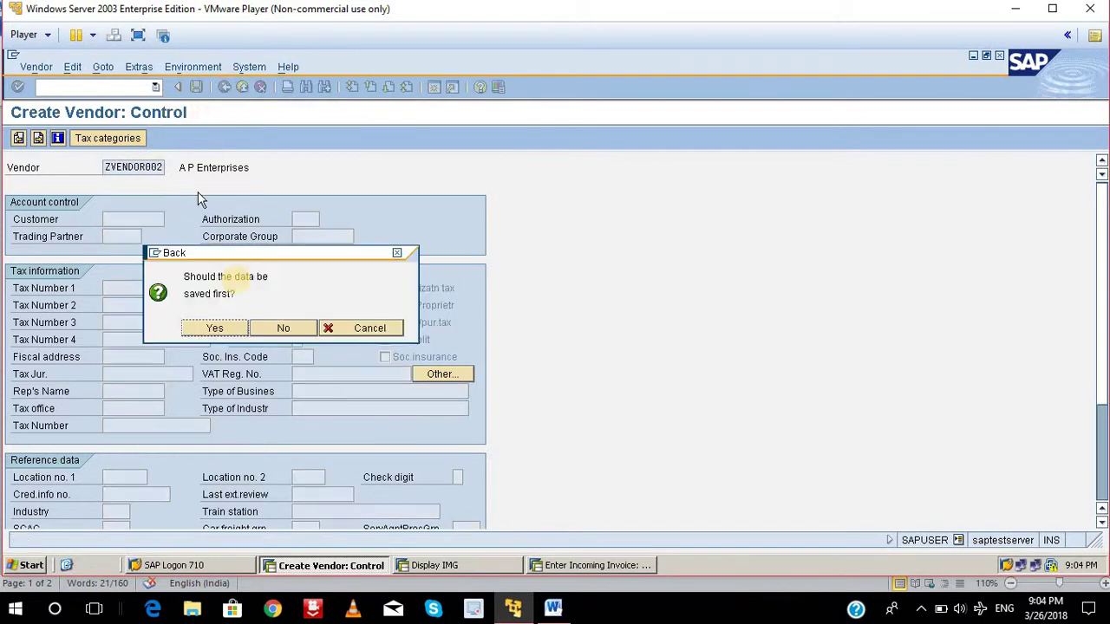
pyautogui.click(284, 330)
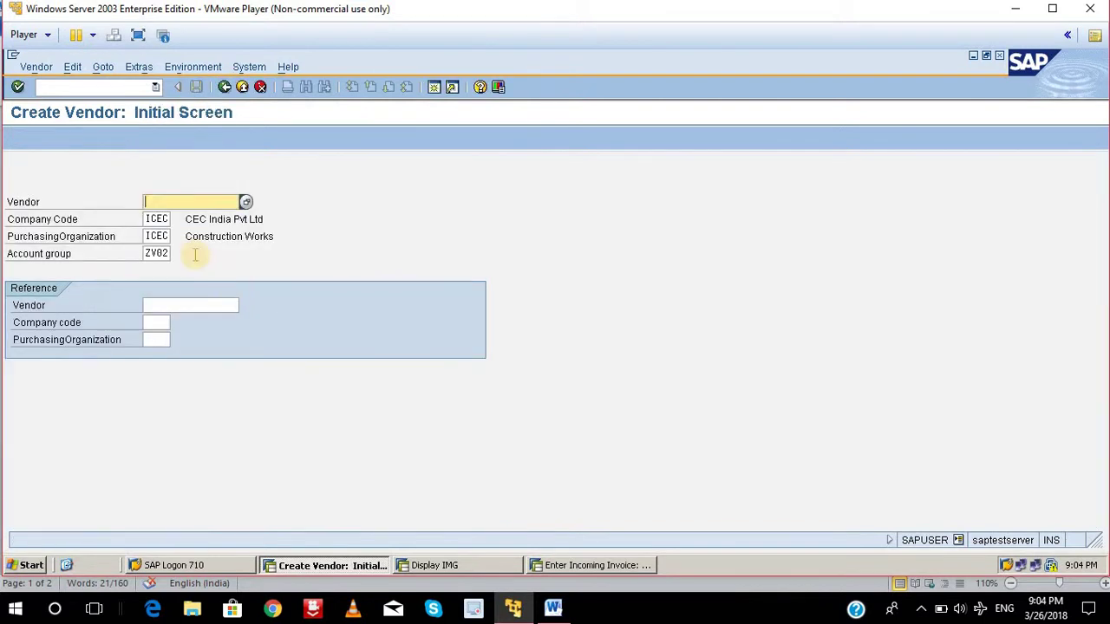
# - Try to create a vendor in account group ZV02 without entering a vendor number
pyautogui.press('Return')
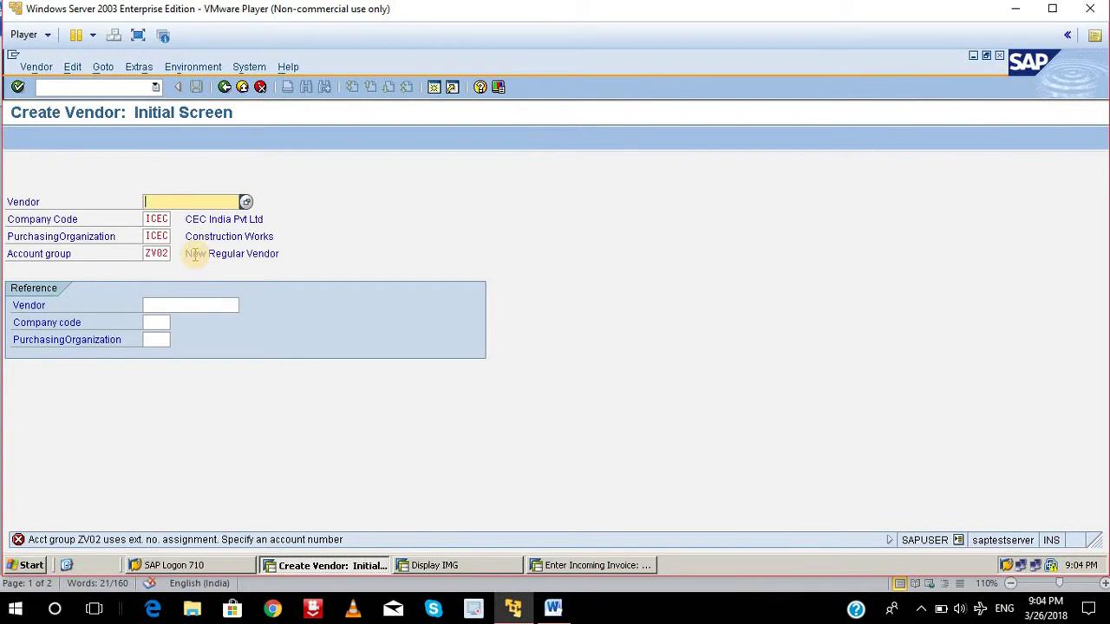
pyautogui.press('BackSpace')
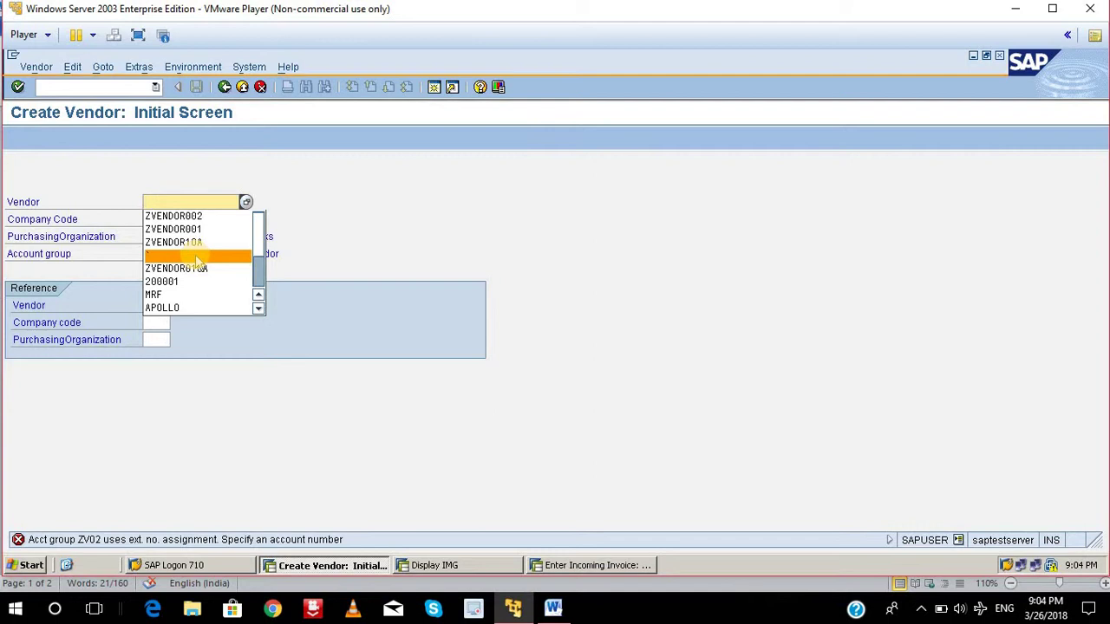
pyautogui.click(314, 211)
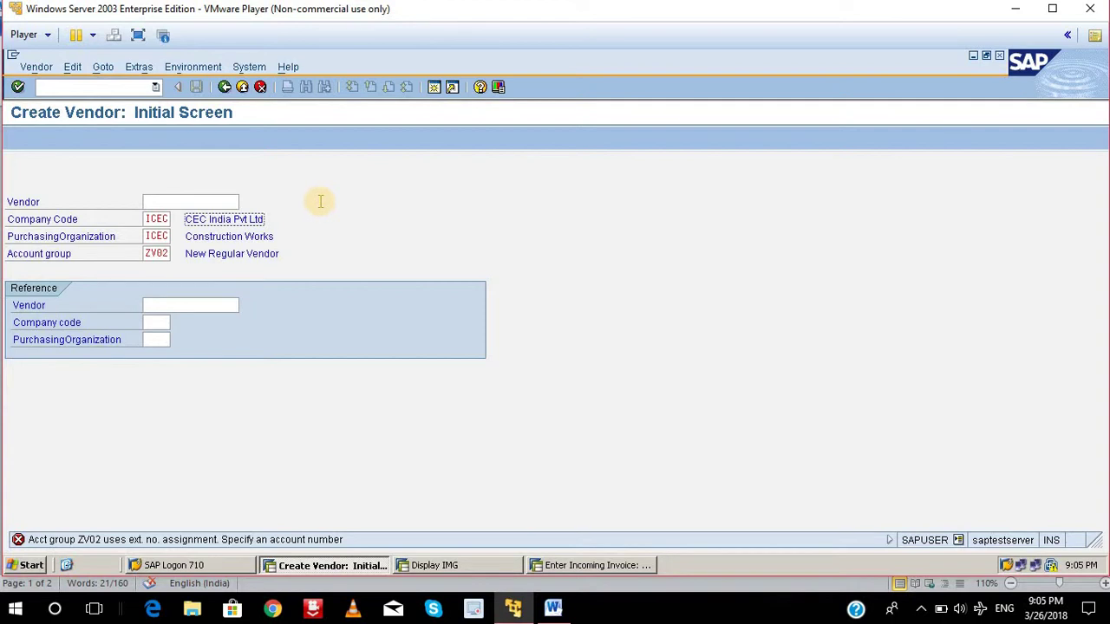
pyautogui.click(186, 199)
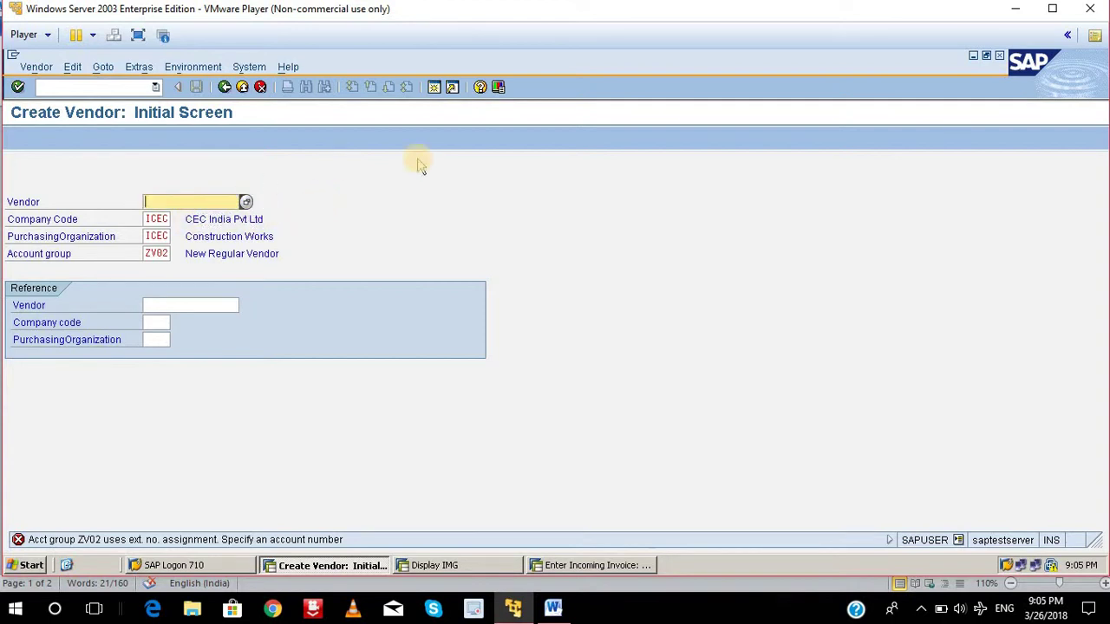
pyautogui.press('Return')
# - Assign number range 08 to account group ZV02 in the vendor number range customizing and save it in request TSTK900020
pyautogui.click(438, 566)
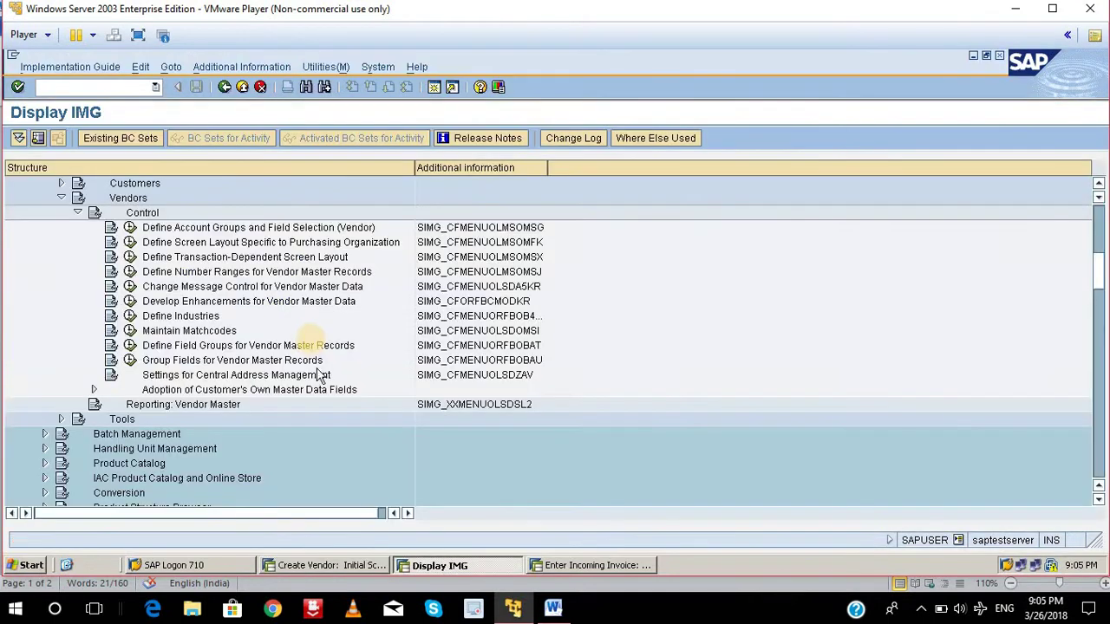
pyautogui.click(129, 271)
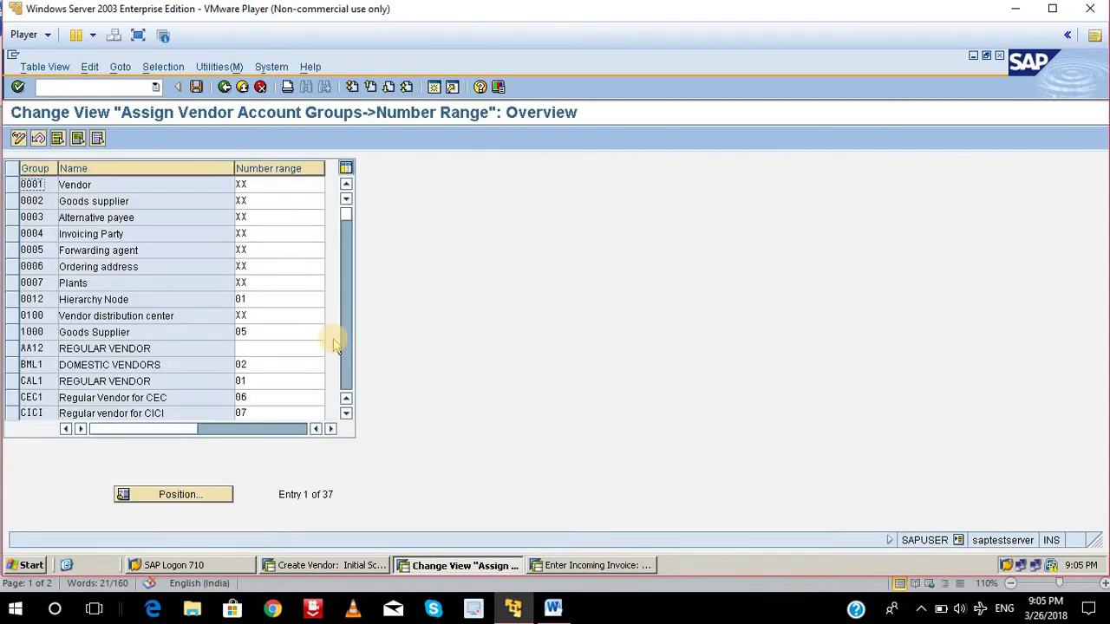
pyautogui.scroll(-10, 299, 377)
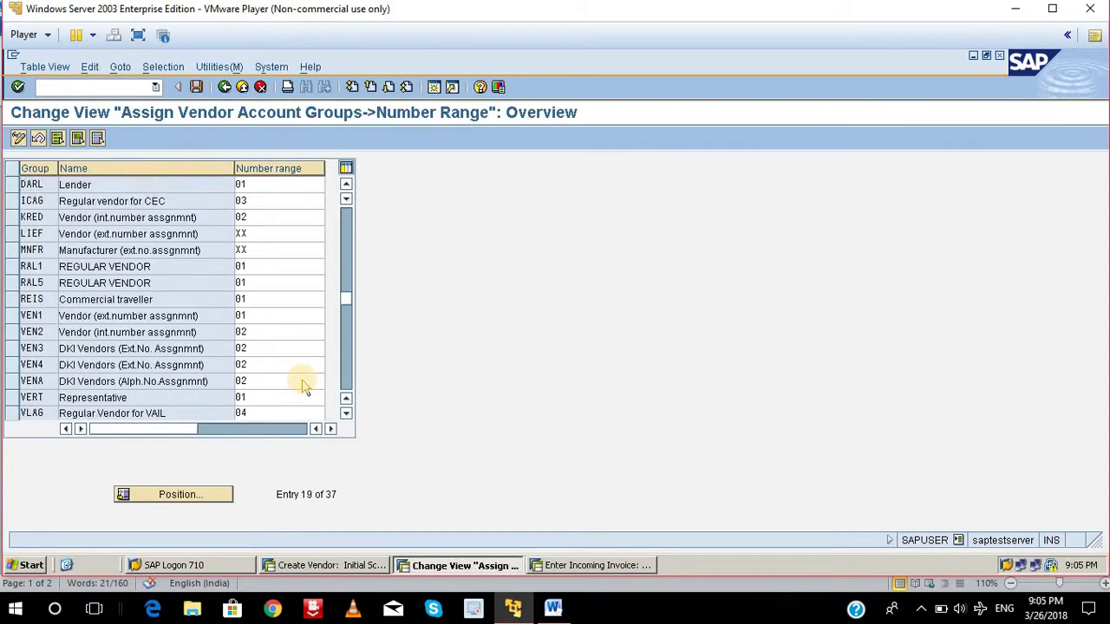
pyautogui.click(261, 284)
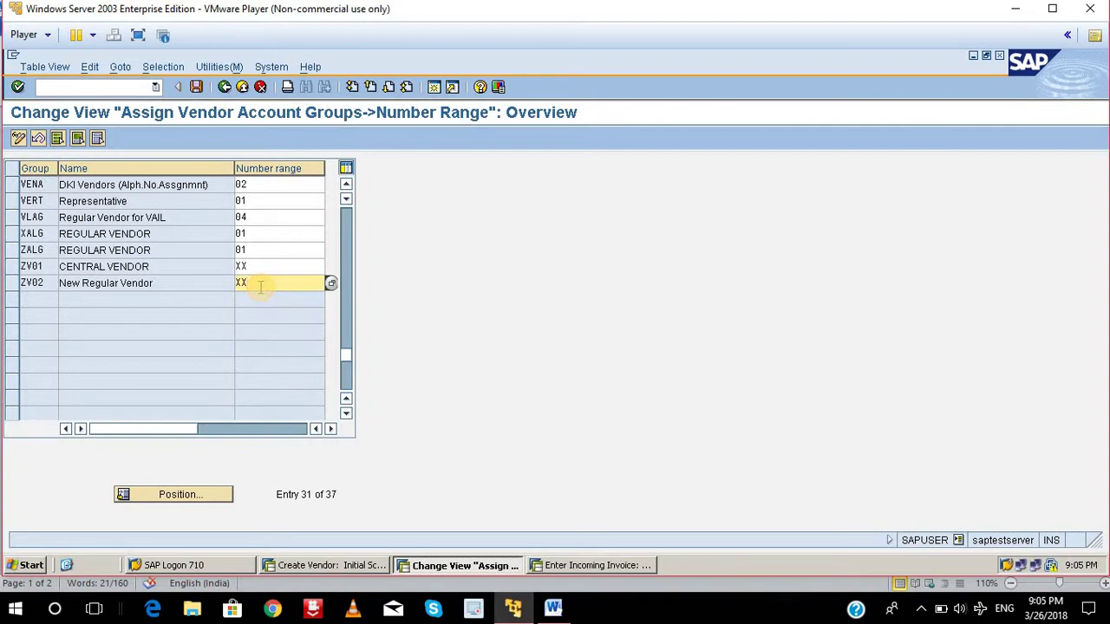
pyautogui.press('BackSpace')
pyautogui.write('08')
pyautogui.press('Return')
pyautogui.hotkey('ctrl', 's')
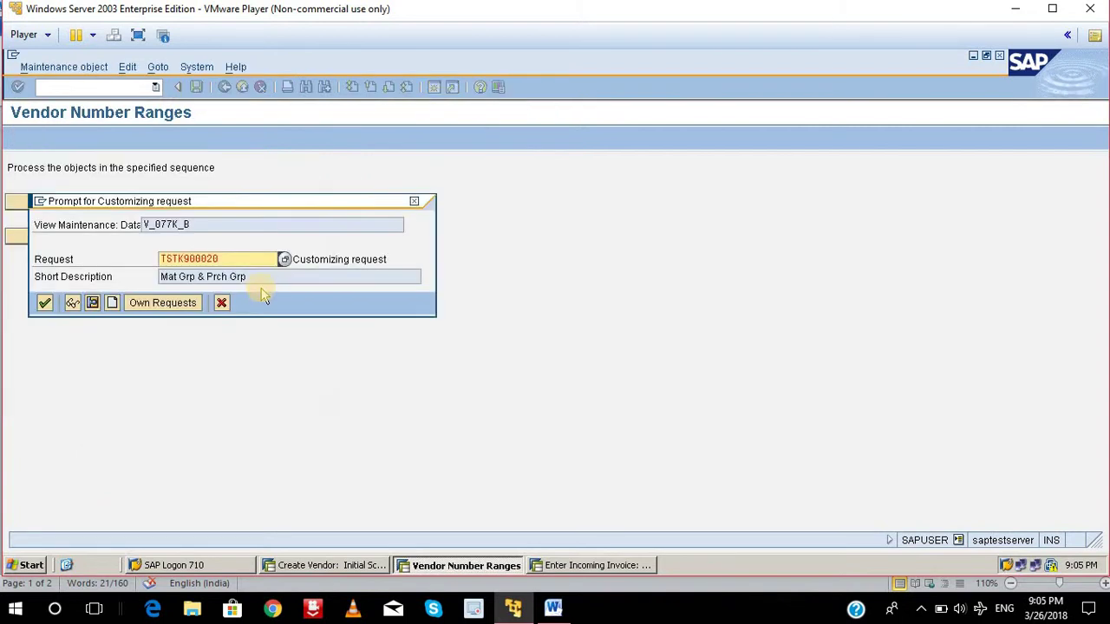
pyautogui.click(44, 303)
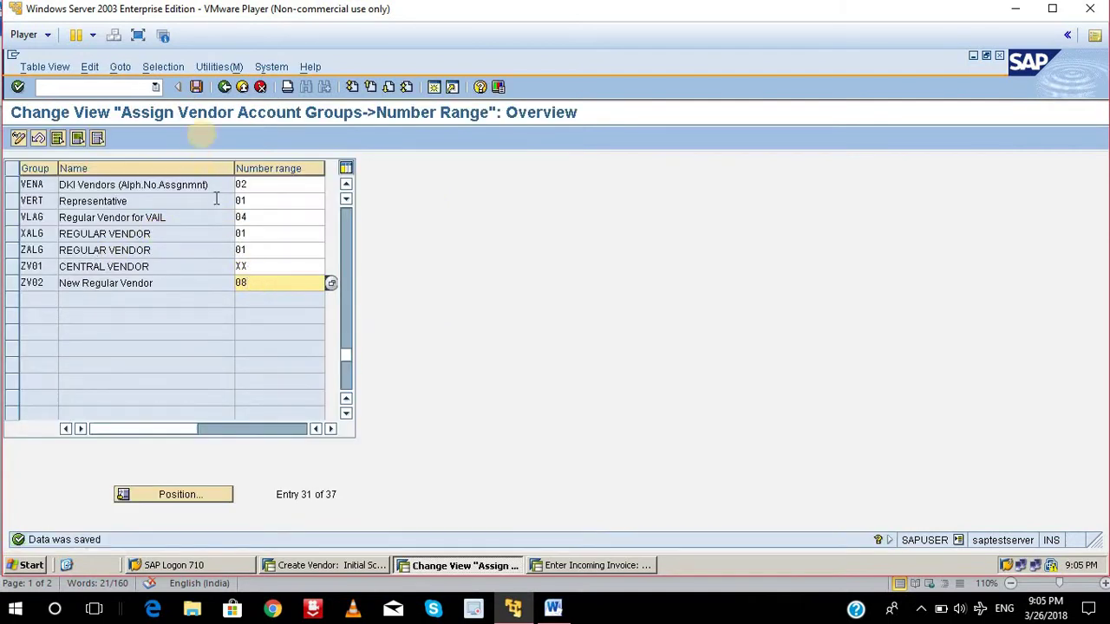
pyautogui.click(224, 86)
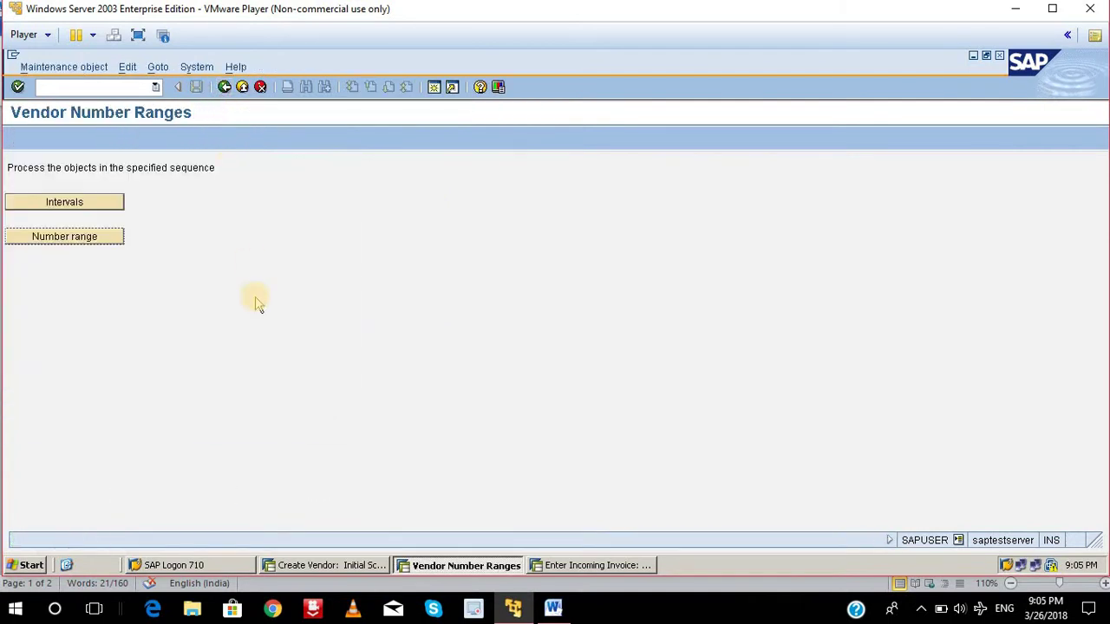
# - Restart vendor creation with transaction XK01 for account group ZV02, leaving the vendor number empty, and check the address data's vendor number field
pyautogui.hotkey('alt', 'Tab')
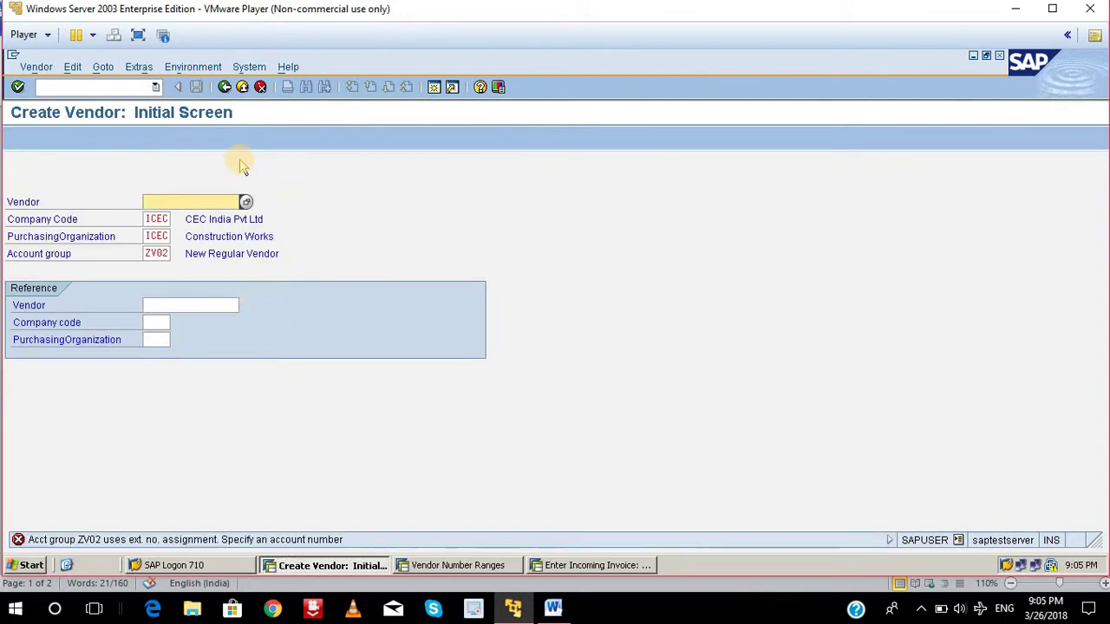
pyautogui.click(224, 87)
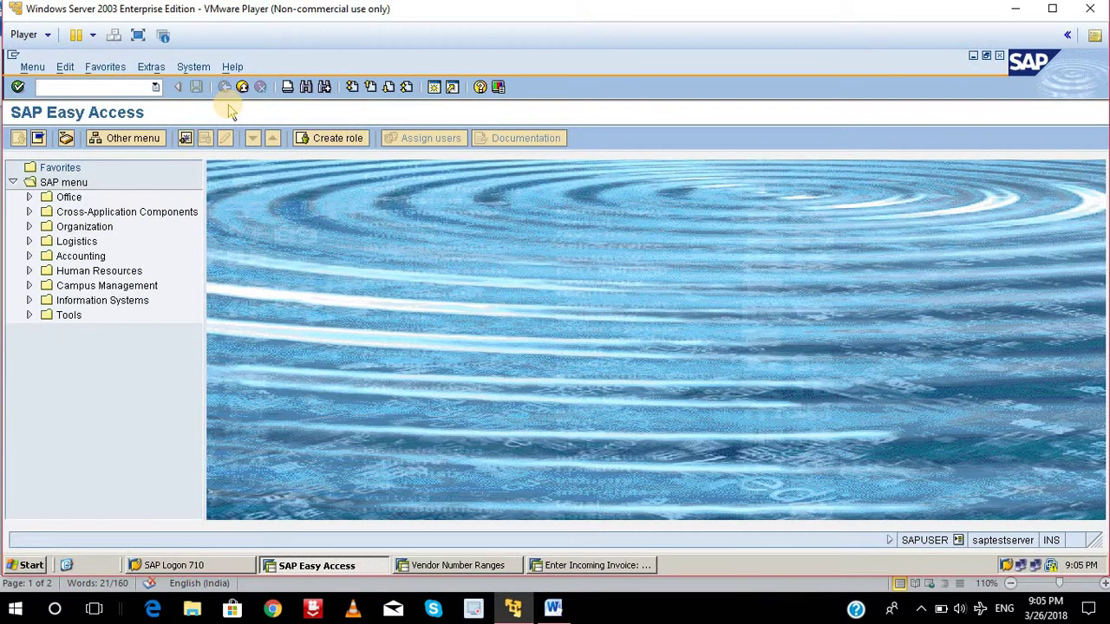
pyautogui.write('xk01')
pyautogui.press('Return')
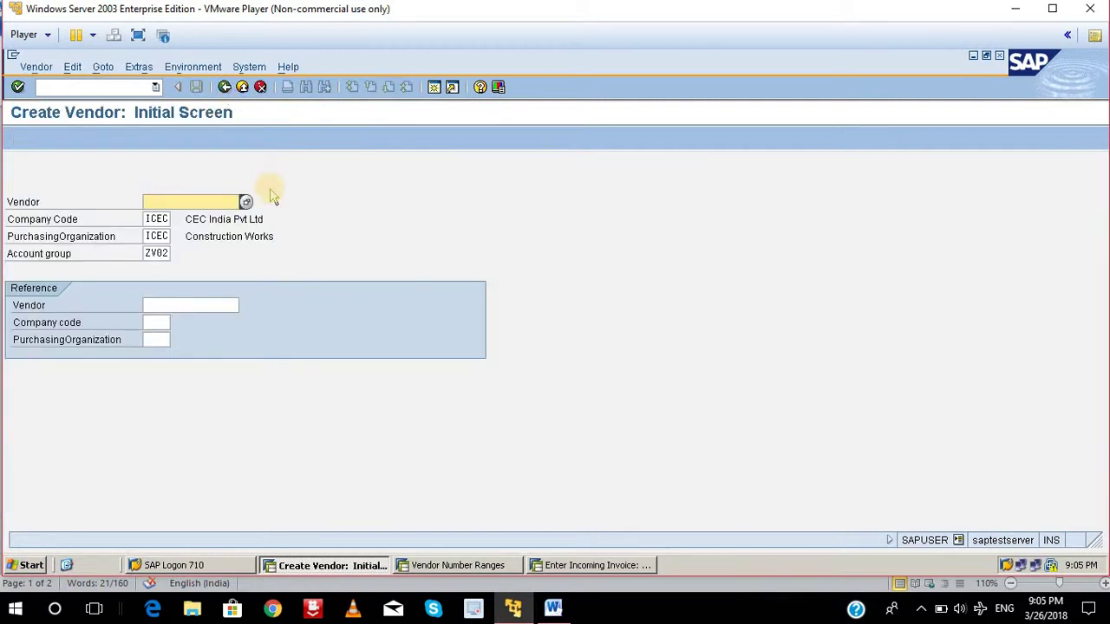
pyautogui.press('Return')
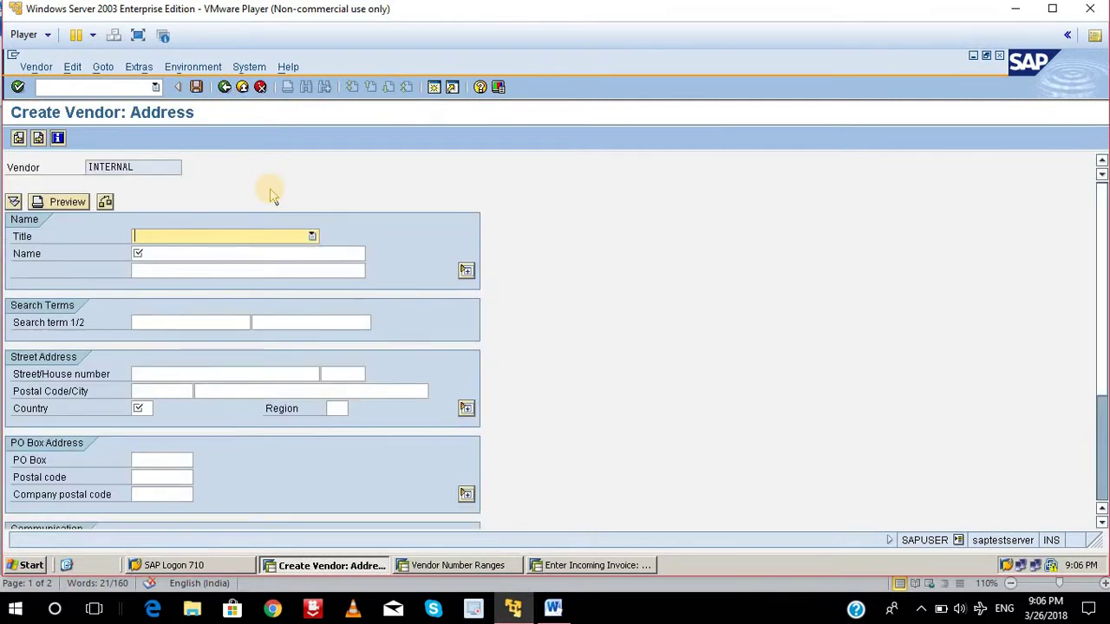
pyautogui.moveTo(143, 165); pyautogui.dragTo(87, 165)
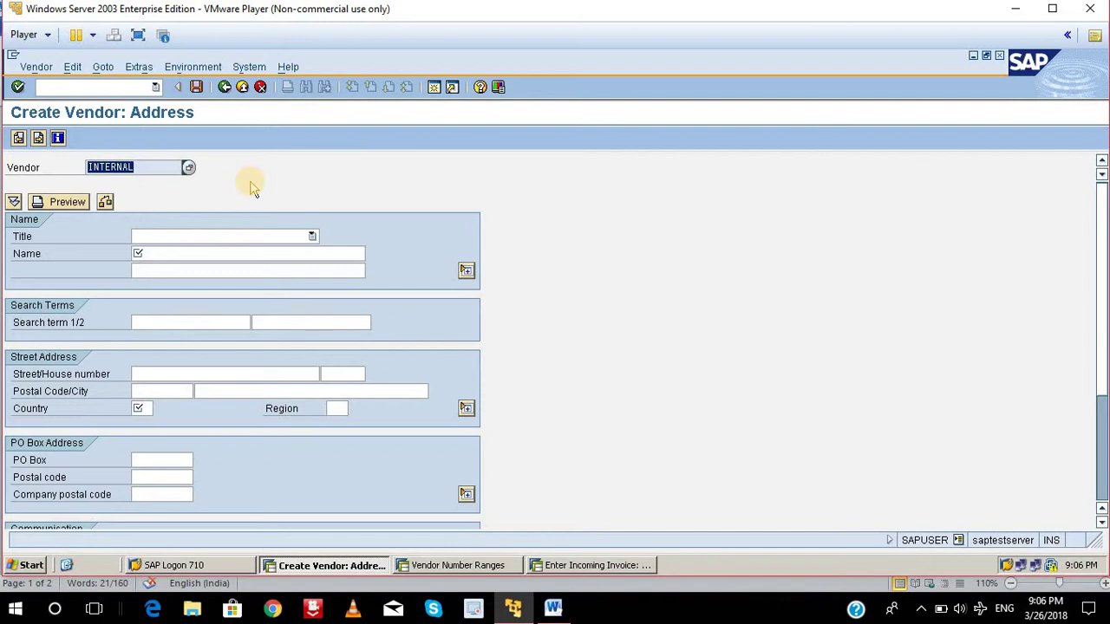
# - Set the new vendor's title to Company and its name to A P Enterprises
pyautogui.click(252, 237)
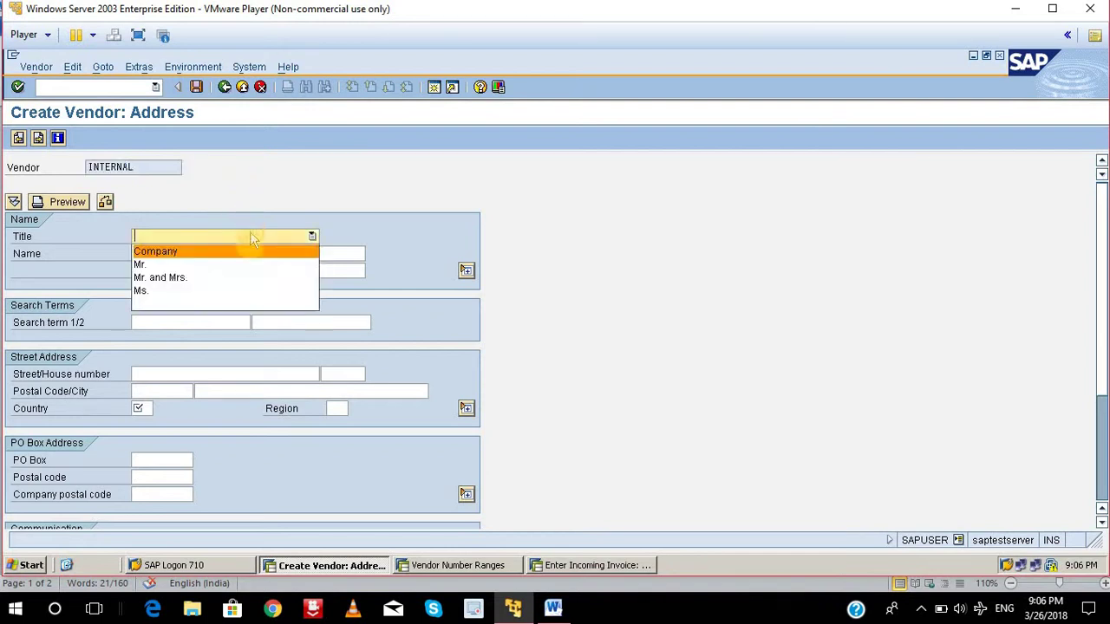
pyautogui.click(250, 252)
pyautogui.click(248, 252)
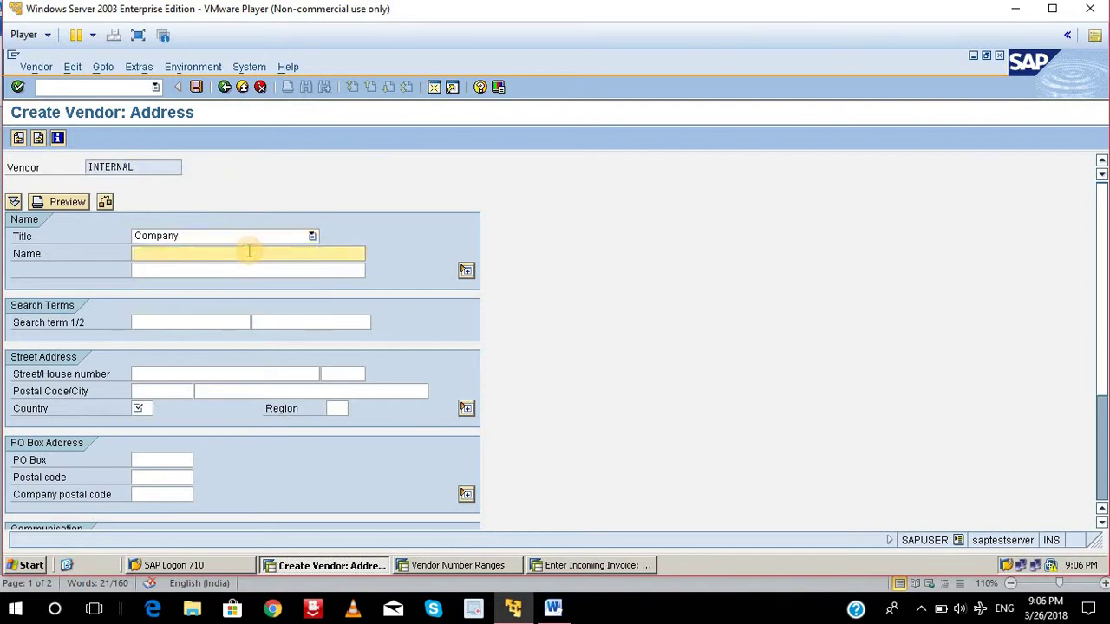
pyautogui.click(243, 263)
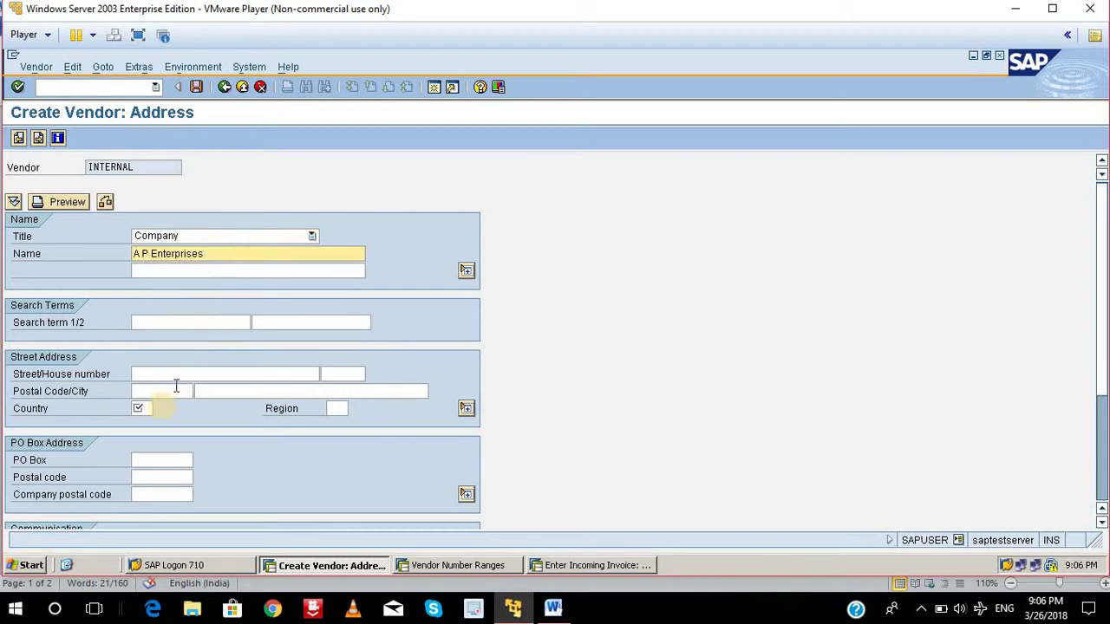
# - Set the vendor's country to IN, fill in its street, postal code and city, and continue to the control data
pyautogui.click(151, 410)
pyautogui.write('In')
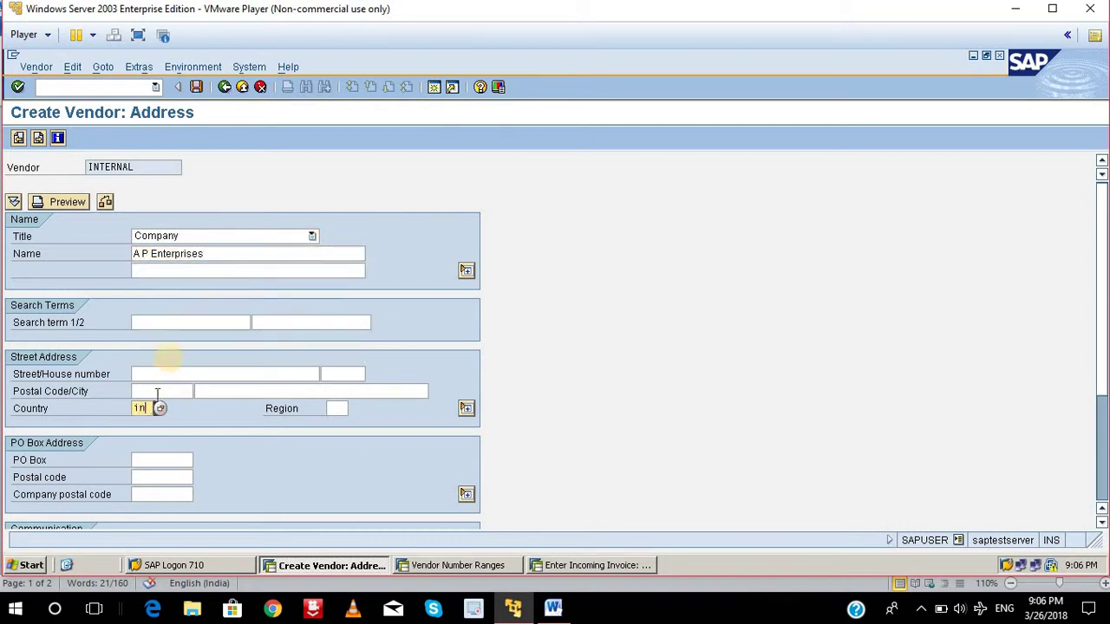
pyautogui.click(169, 368)
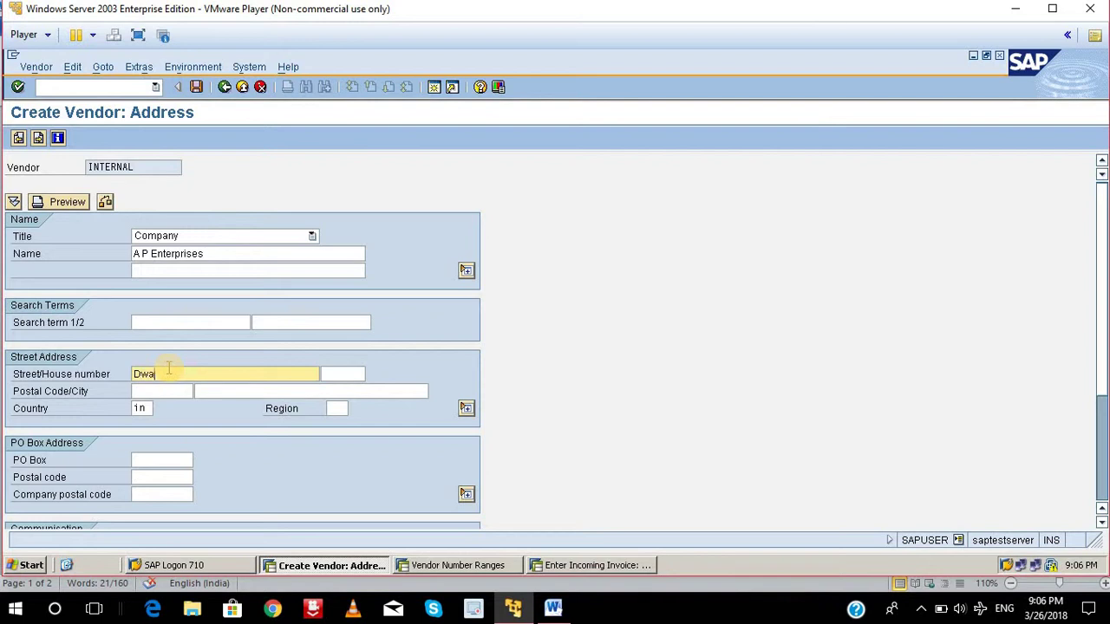
pyautogui.press('Tab')
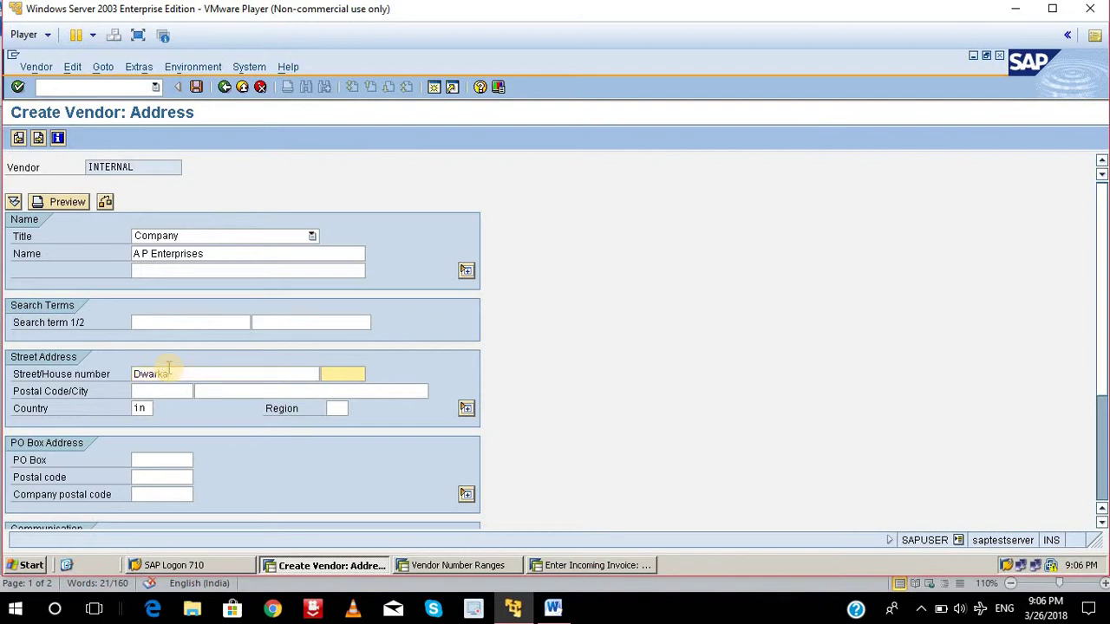
pyautogui.press('Tab')
pyautogui.write('110011')
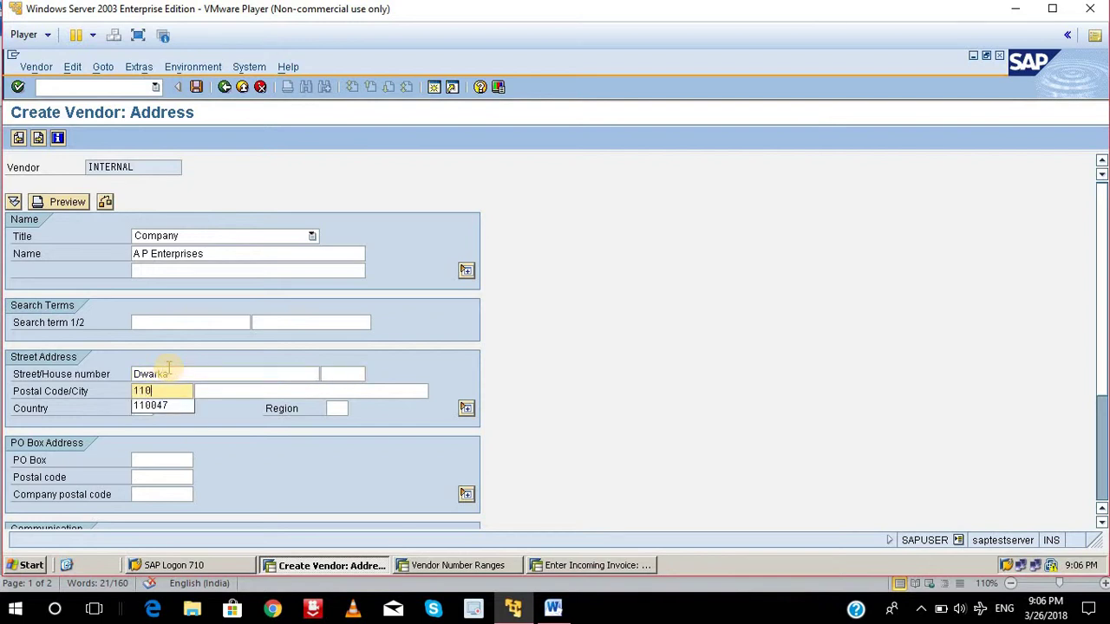
pyautogui.press('Tab')
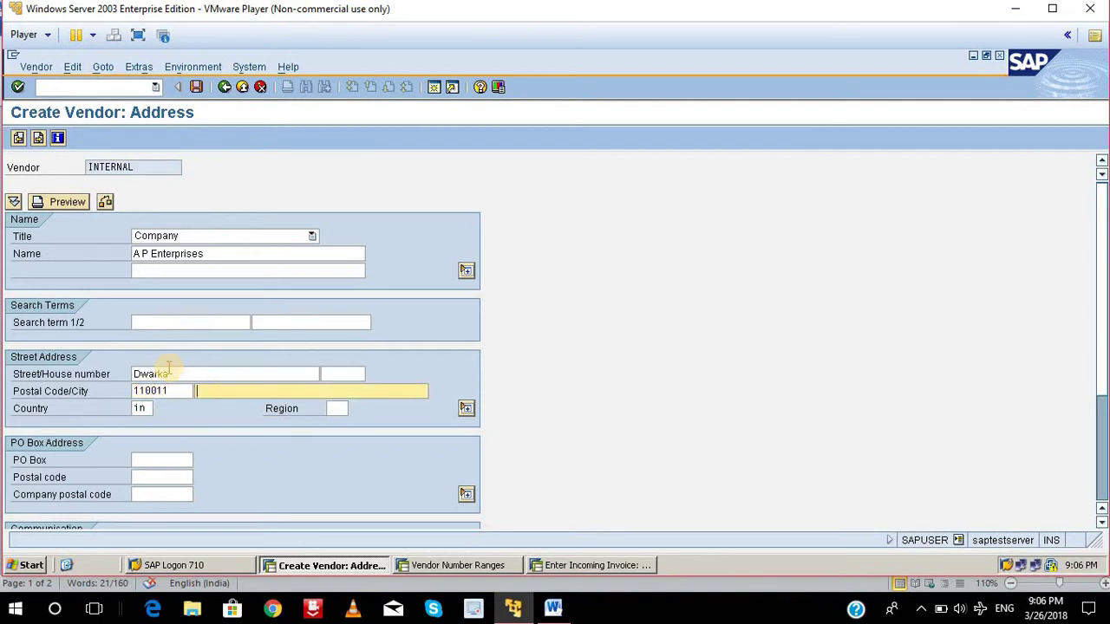
pyautogui.write('New Delhi')
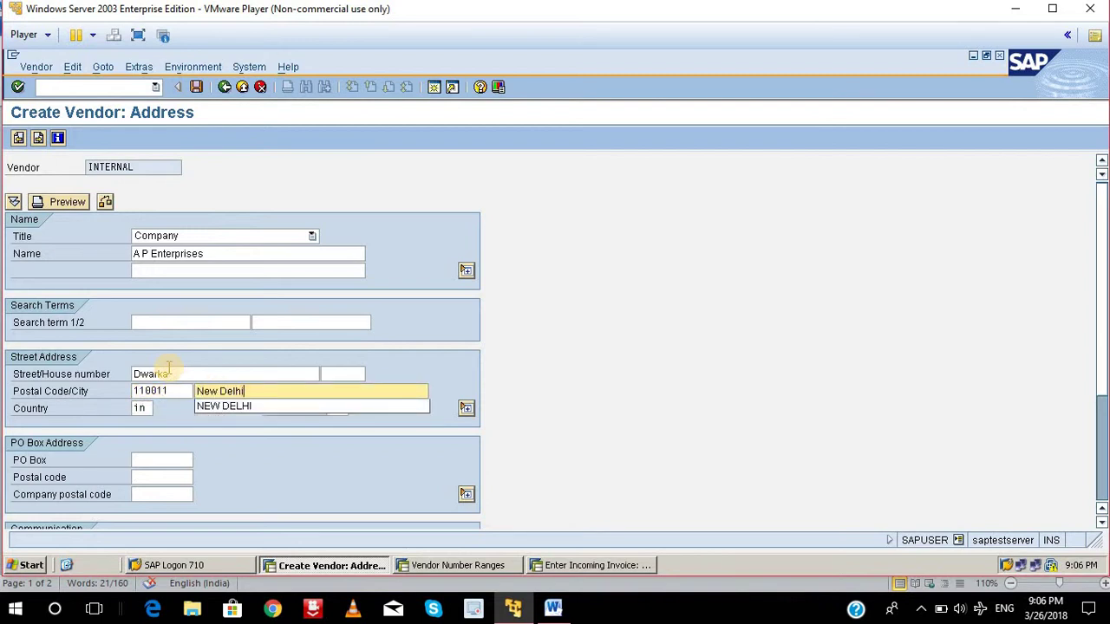
pyautogui.press('Return')
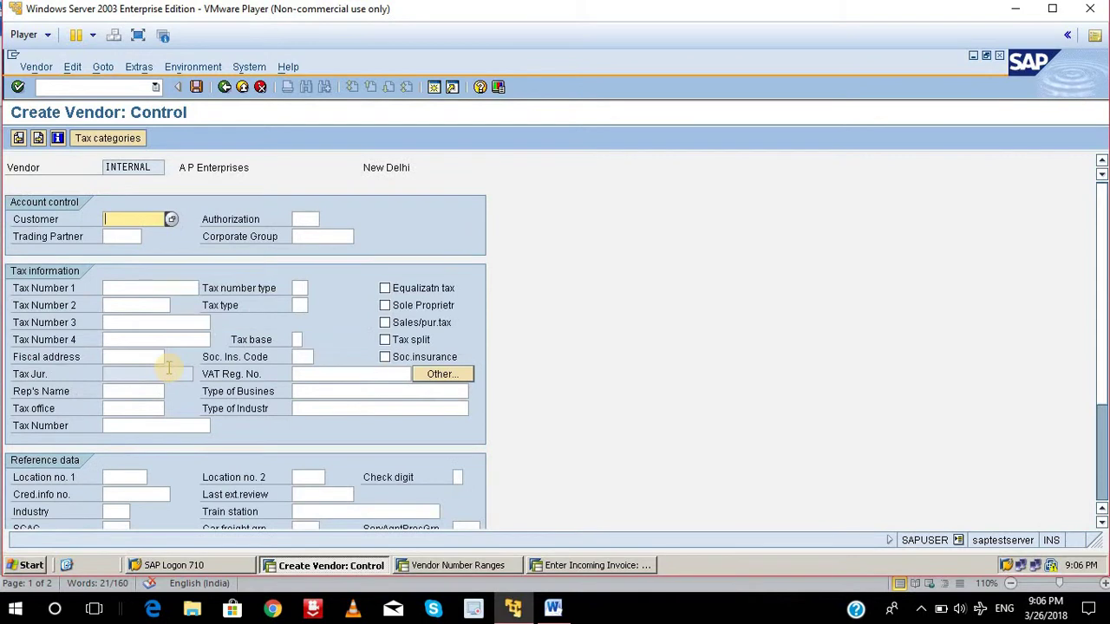
# - Pass through the remaining payment, accounting and purchasing screens without entries and save the vendor
pyautogui.press('Return')
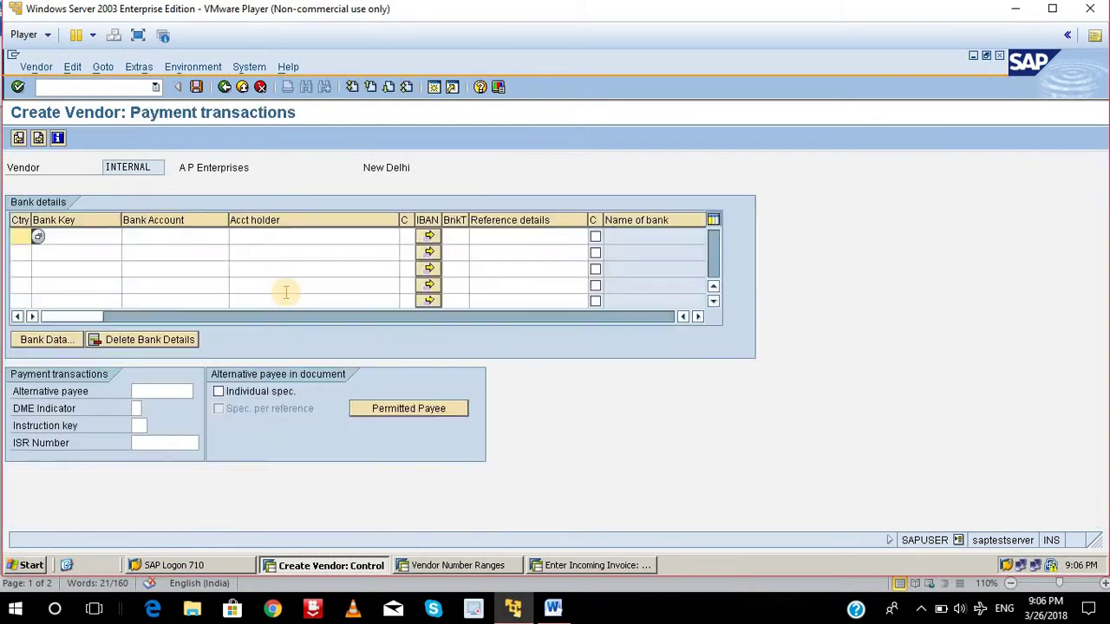
pyautogui.press('Return')
pyautogui.press('Return')
pyautogui.press('Return')
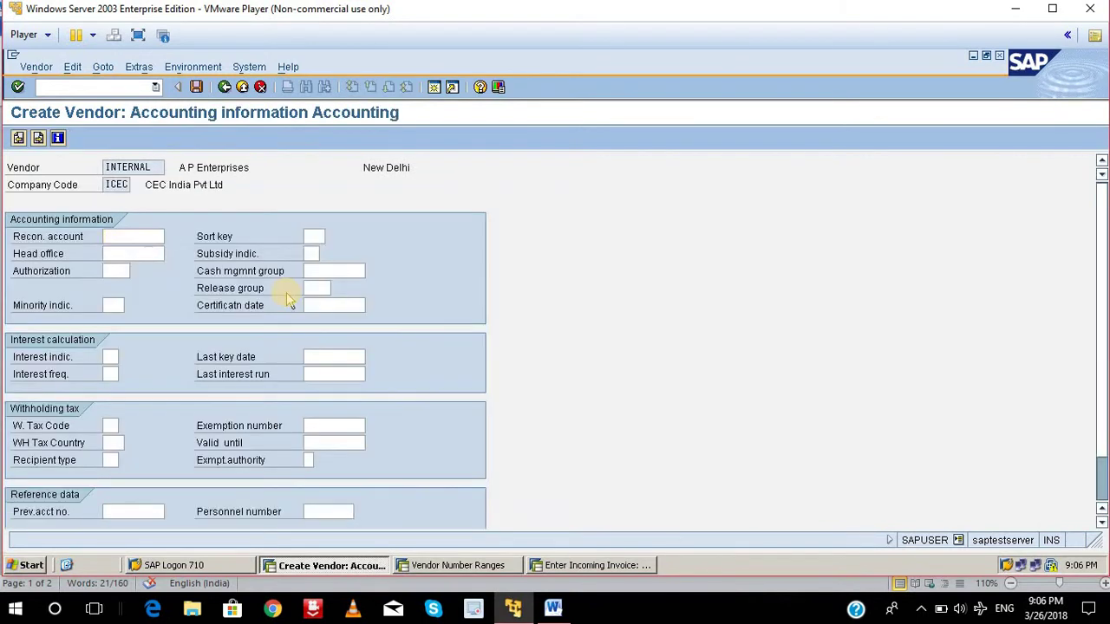
pyautogui.press('Return')
pyautogui.press('Return')
pyautogui.press('Return')
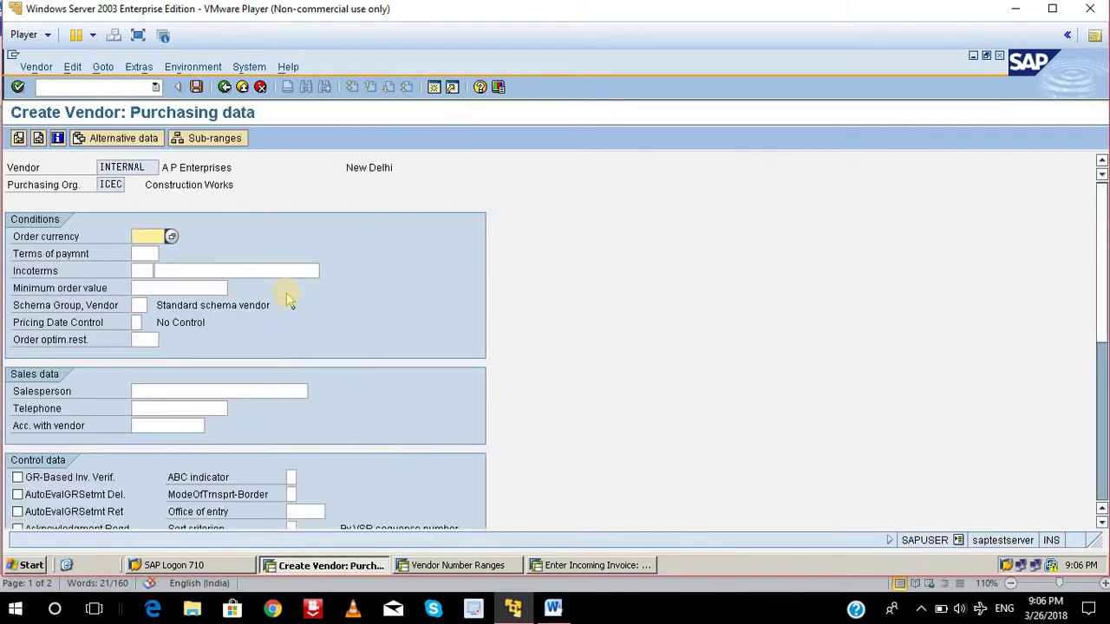
pyautogui.press('Return')
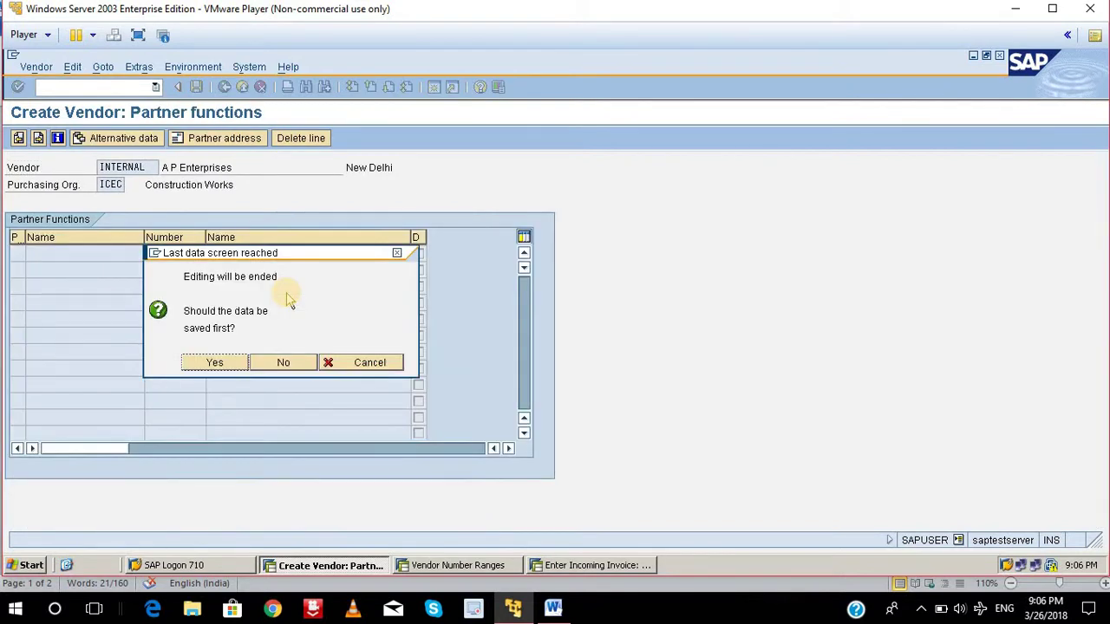
pyautogui.click(223, 363)
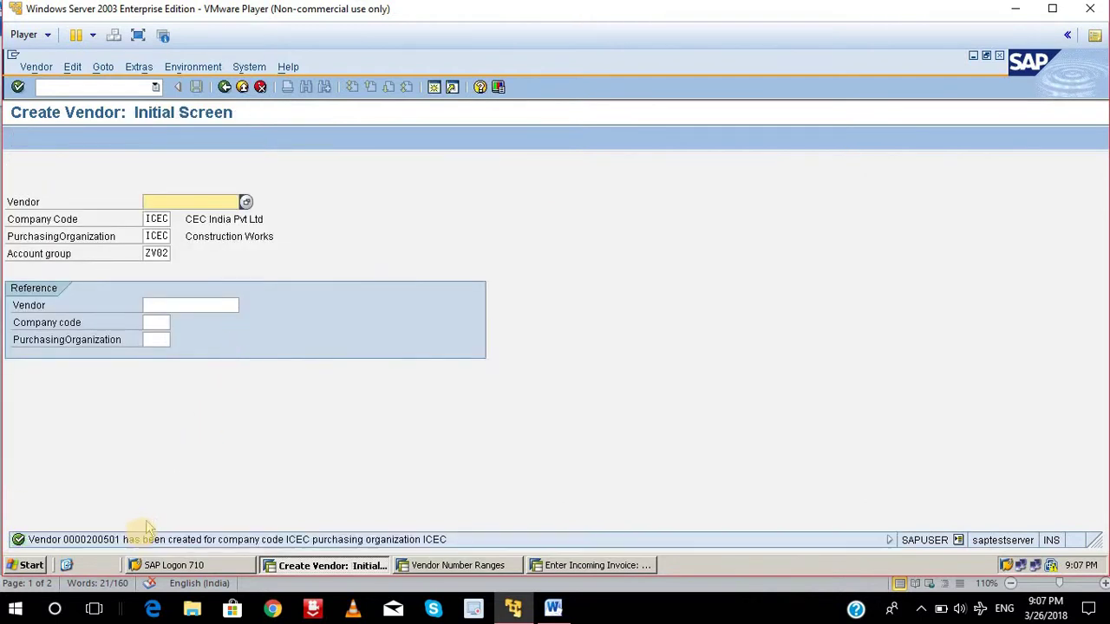
# - Open the details of the vendor creation message and examine the assigned vendor number
pyautogui.click(132, 549)
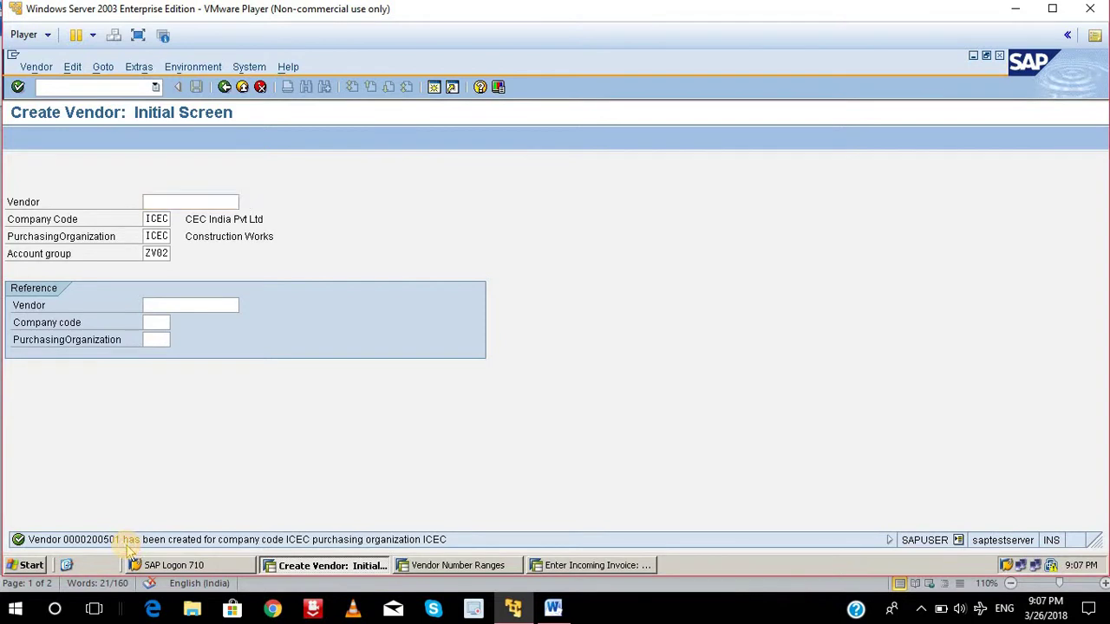
pyautogui.doubleClick(134, 553)
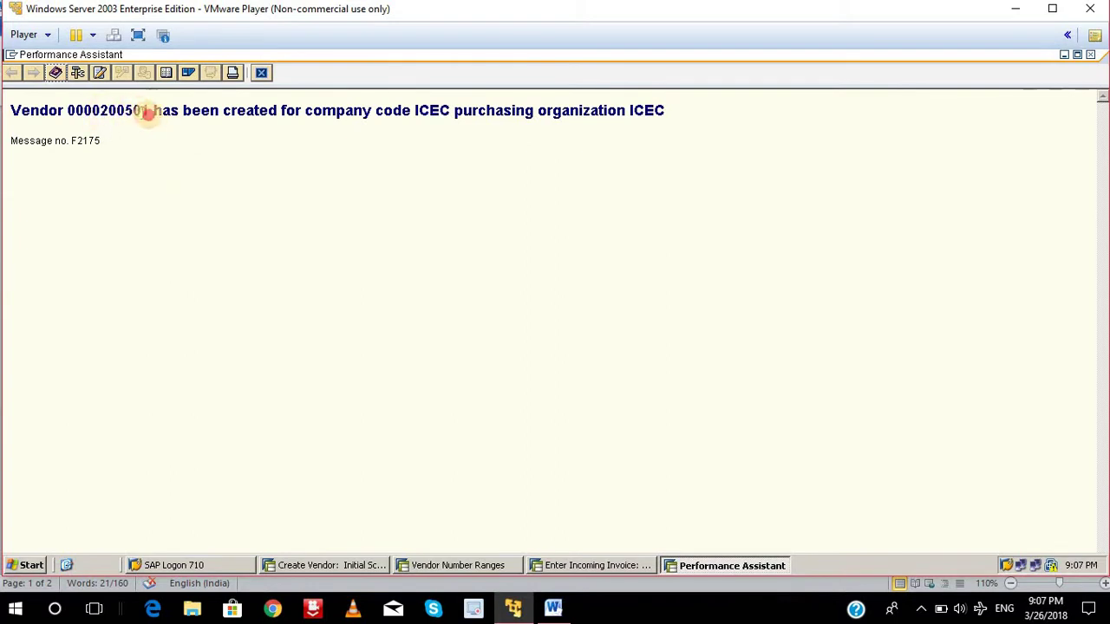
pyautogui.tripleClick(147, 111)
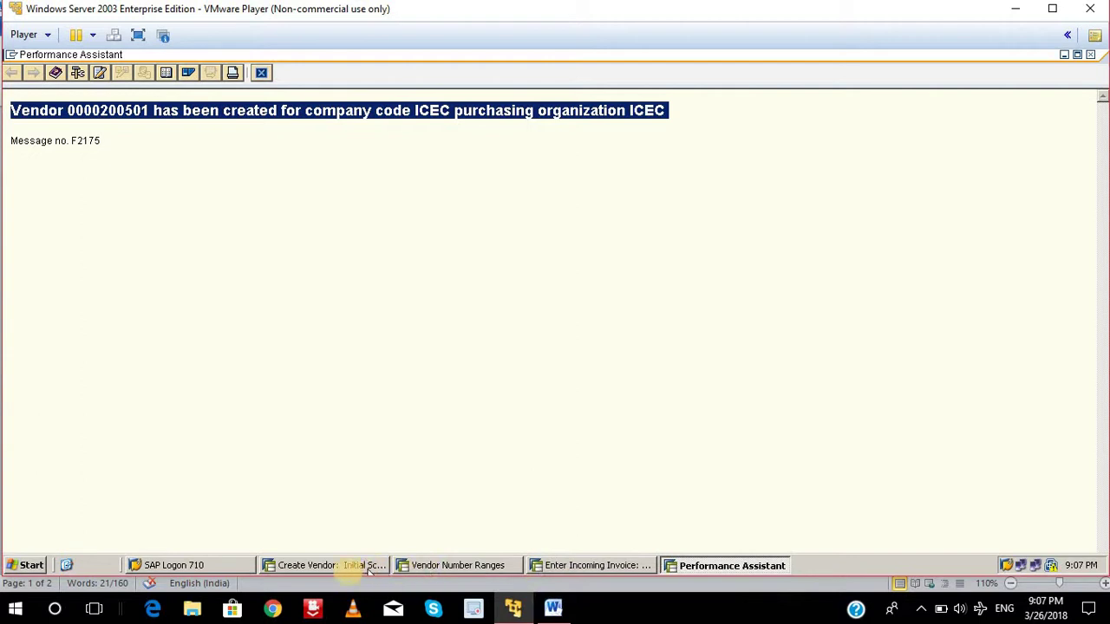
# - Compare the created vendor's number with the limits of number range interval 08, and return to the customizing project overview
pyautogui.click(441, 566)
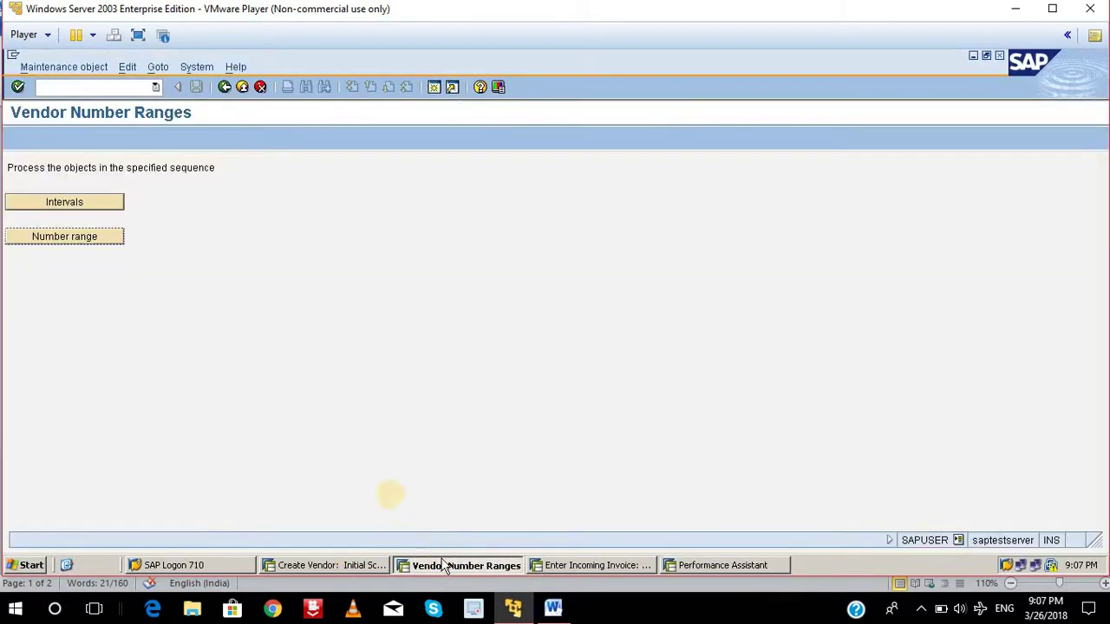
pyautogui.click(98, 203)
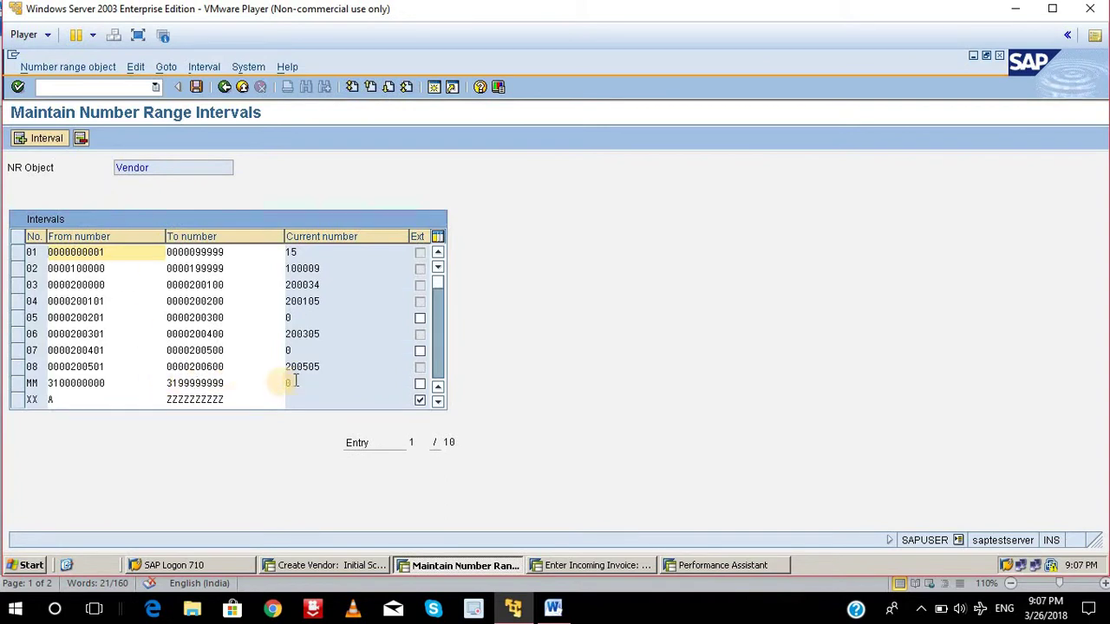
pyautogui.click(103, 369)
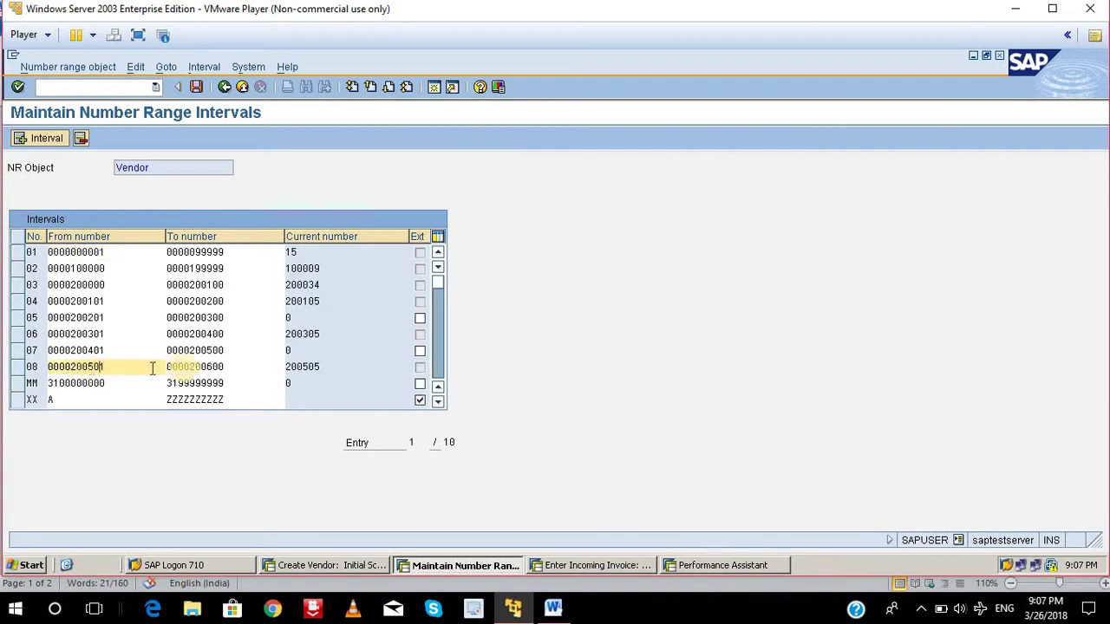
pyautogui.click(184, 367)
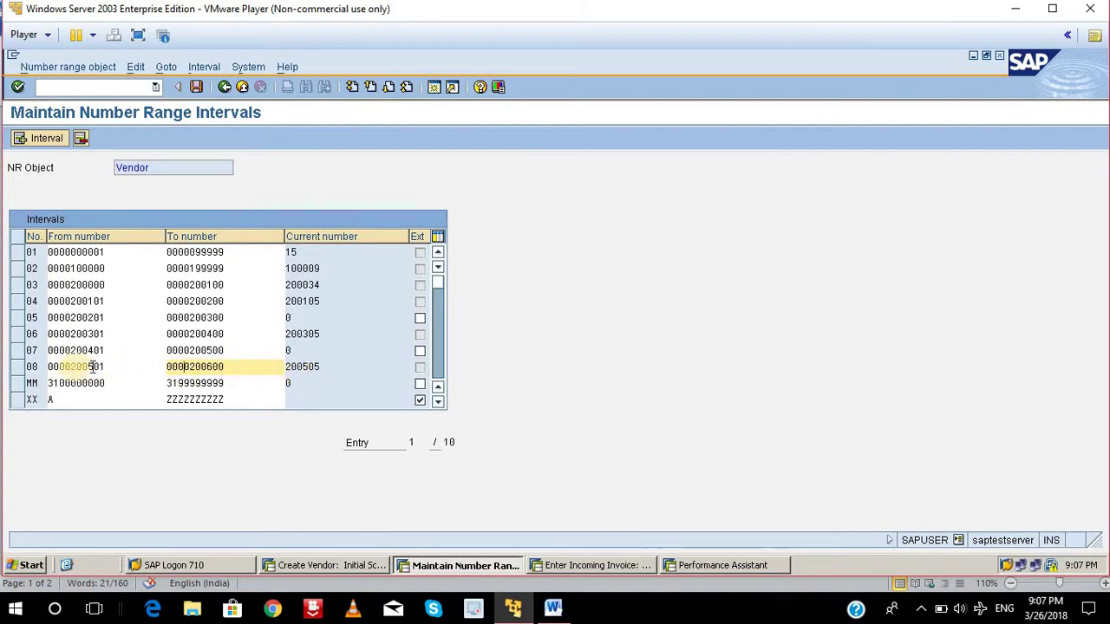
pyautogui.moveTo(71, 367); pyautogui.dragTo(109, 366)
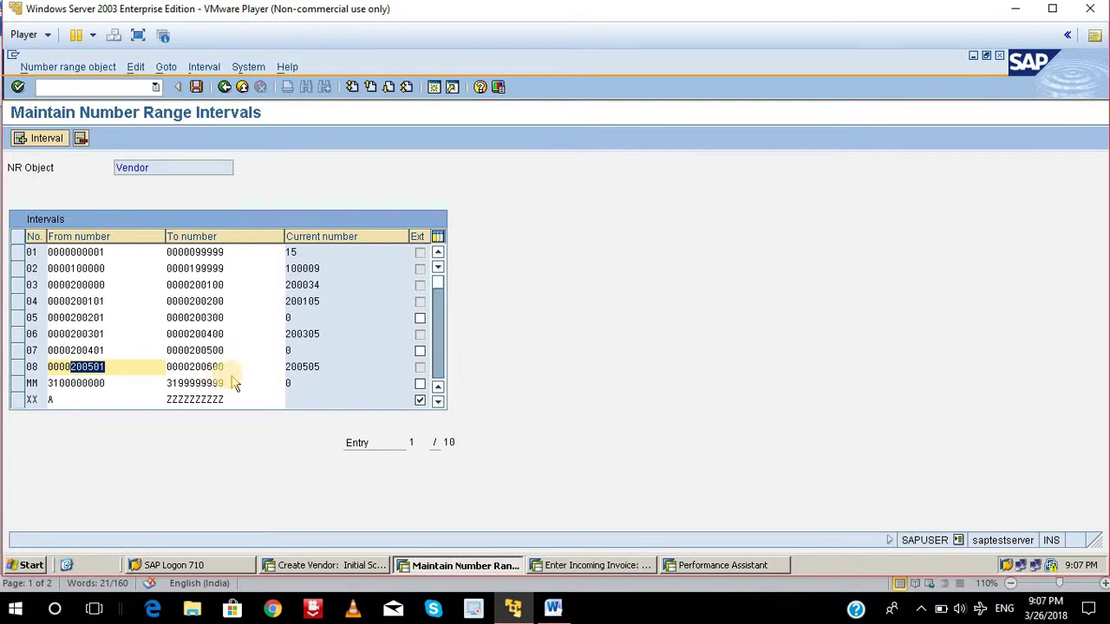
pyautogui.doubleClick(201, 143)
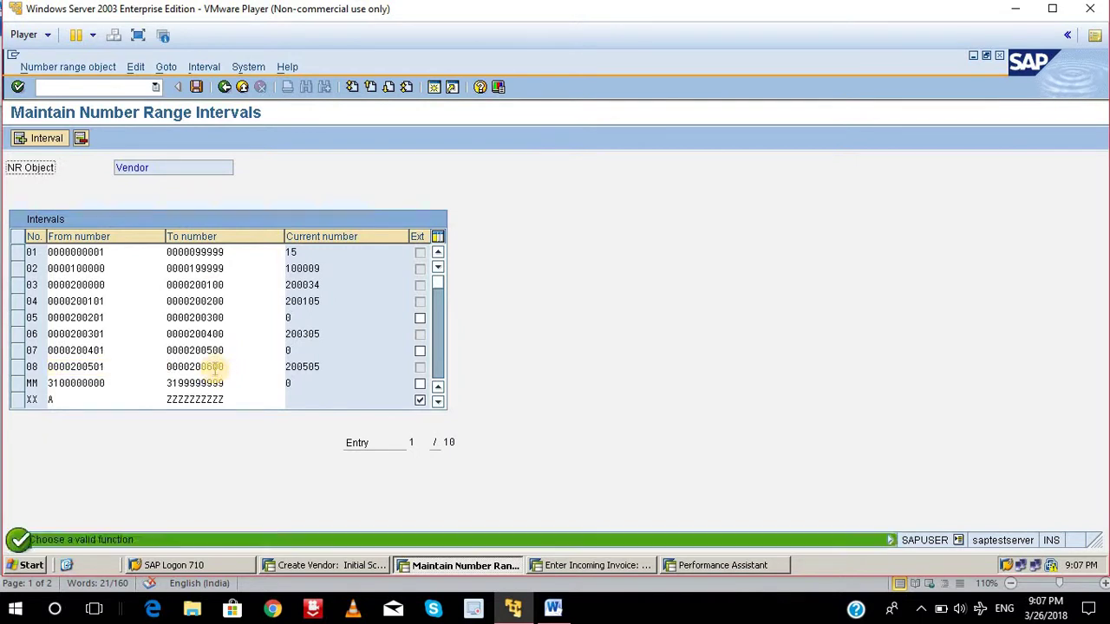
pyautogui.click(224, 87)
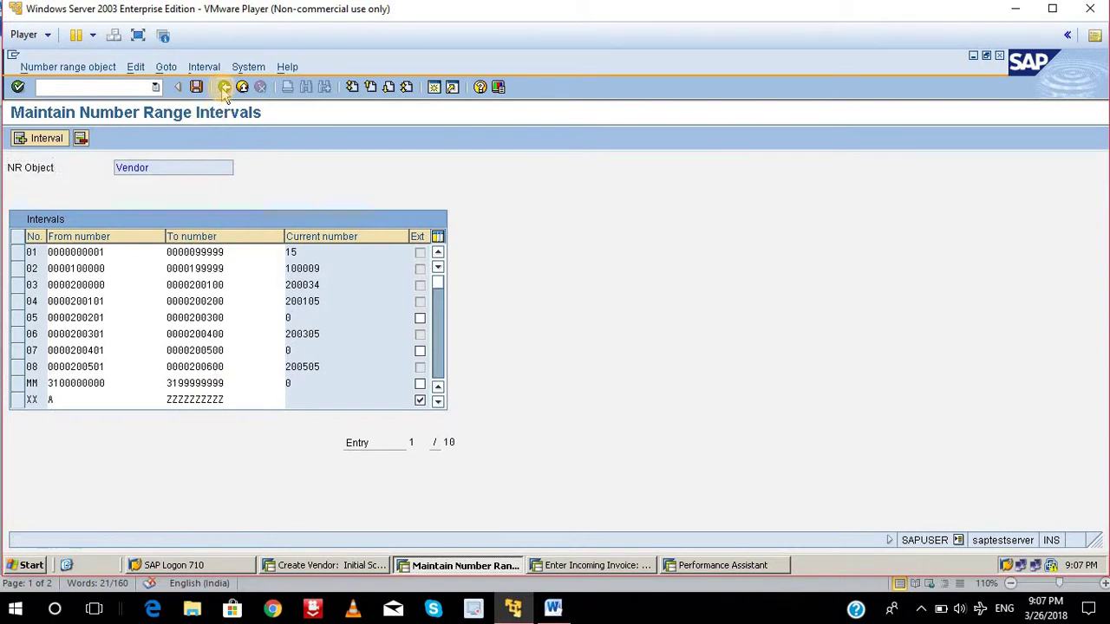
pyautogui.click(224, 87)
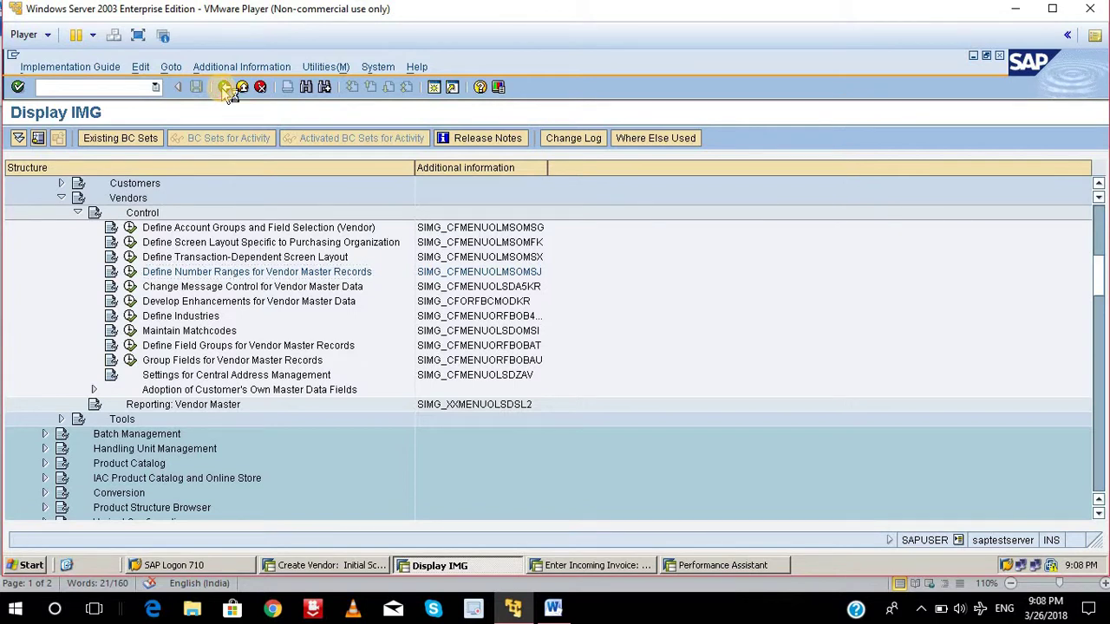
pyautogui.click(224, 87)
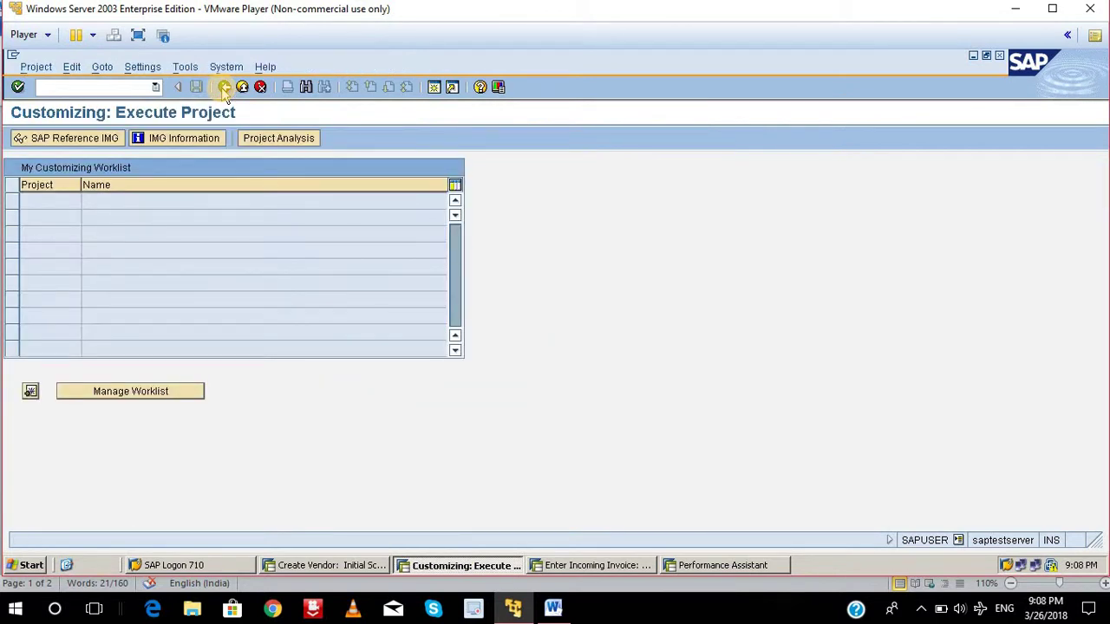